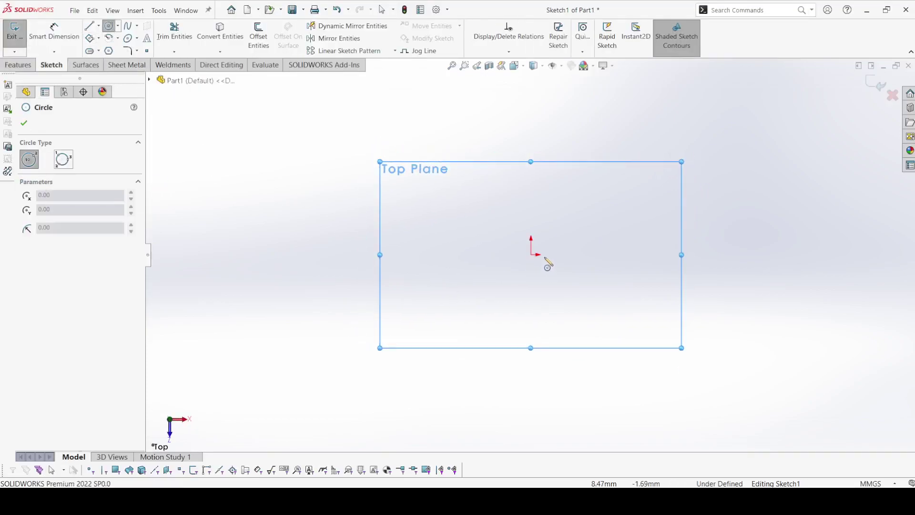
Draw a circle centred on the origin of the Top Plane sketch and set its diameter to 100 mm
left_click(531, 254)
left_click(643, 310)
left_click(54, 31)
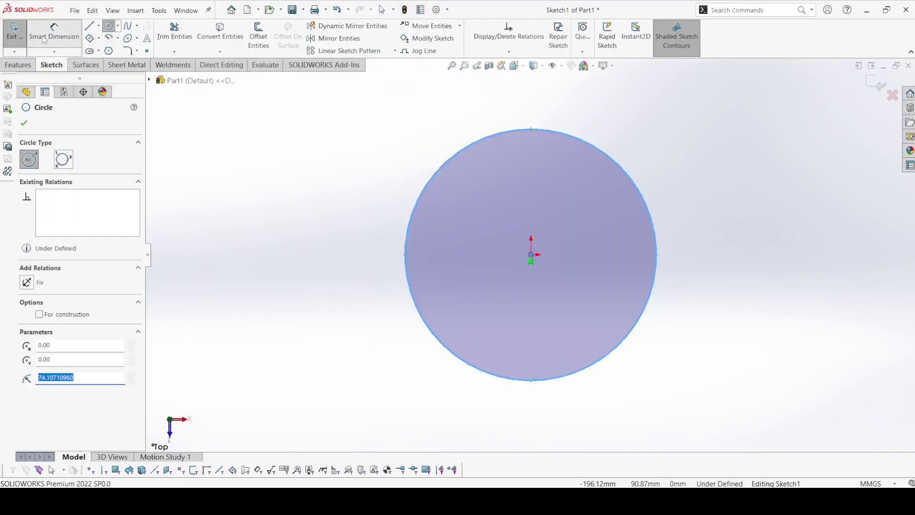
left_click(572, 137)
left_click(757, 271)
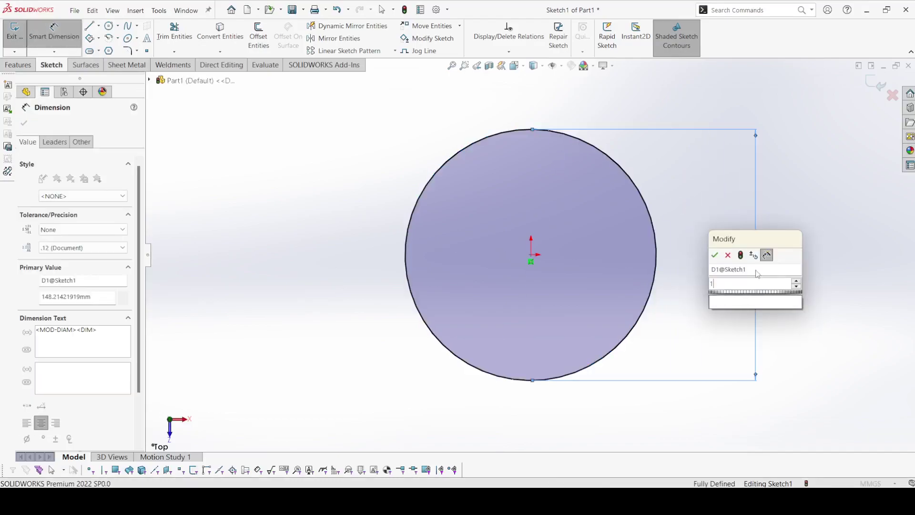
type("100")
key("Return")
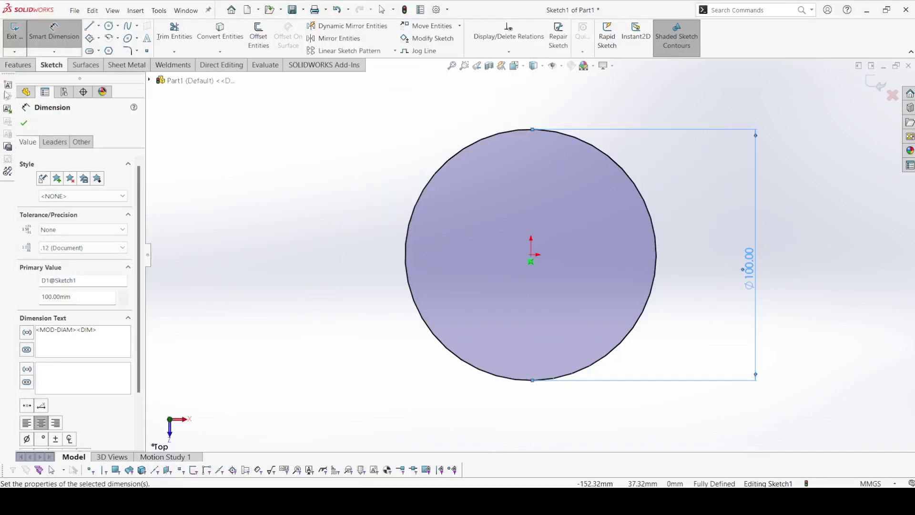
left_click(24, 123)
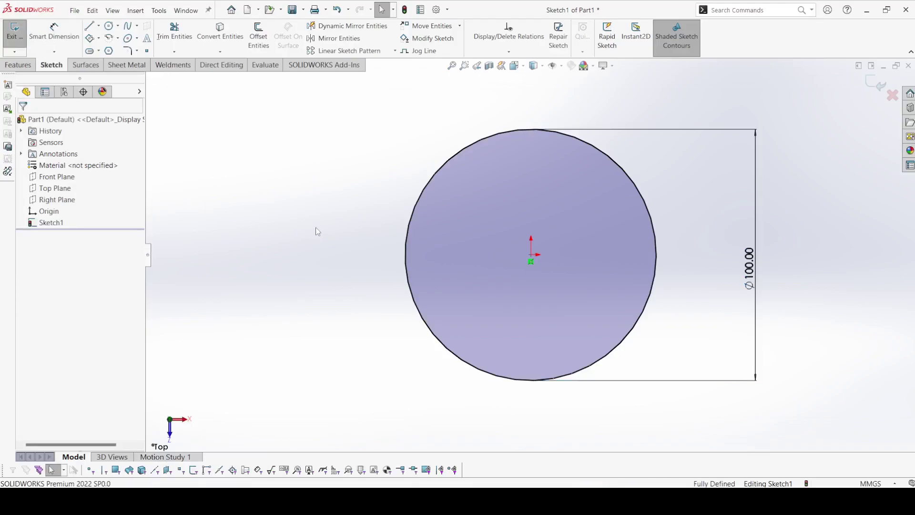
Switch to the ex-82.pdf drawing and check the dimensions of the off-centre circle and its ring of small holes
key("alt+Tab")
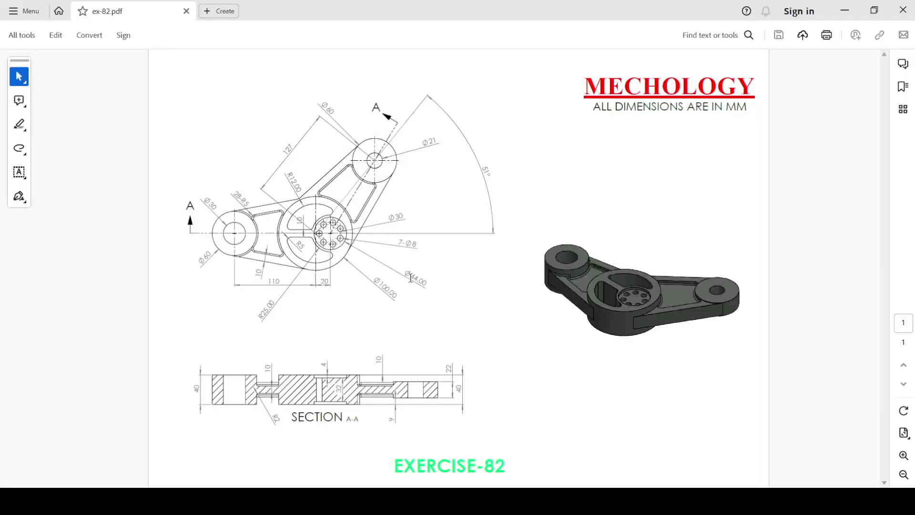
left_click_drag(433, 287, 426, 288)
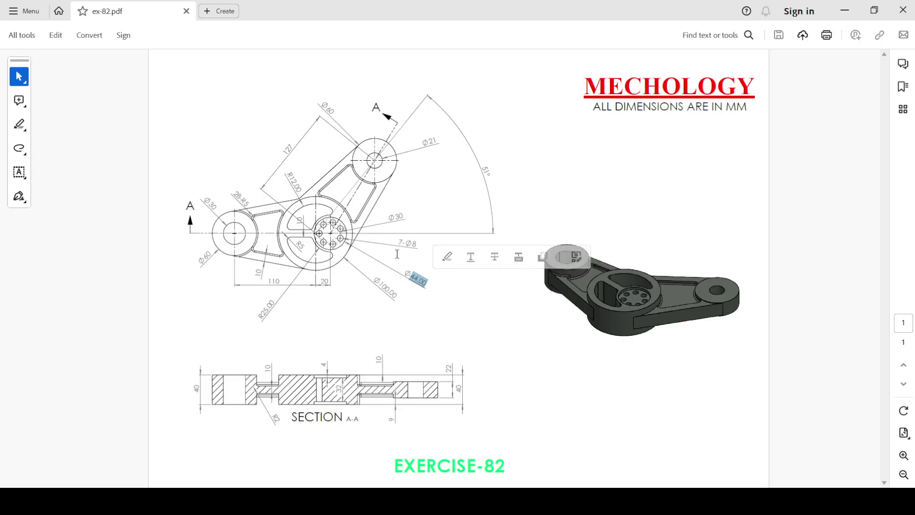
left_click_drag(400, 244, 418, 243)
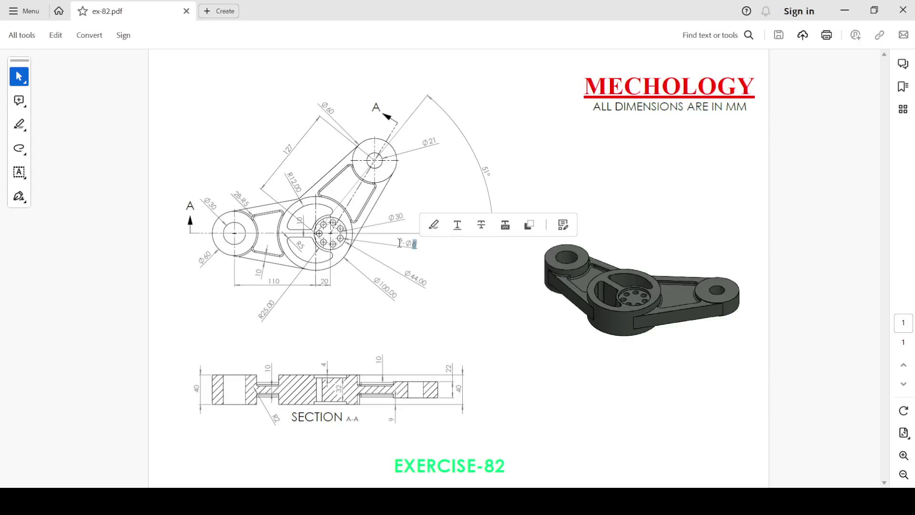
left_click_drag(399, 243, 404, 241)
left_click(399, 219)
left_click(430, 238)
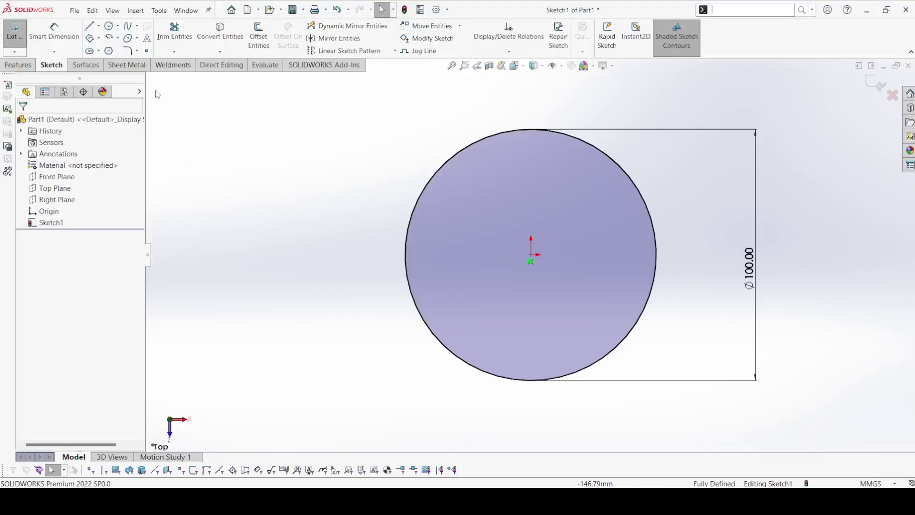
Draw a second circle inside the 100 mm circle, to the right of the origin, and set its diameter to 44 mm
left_click(109, 26)
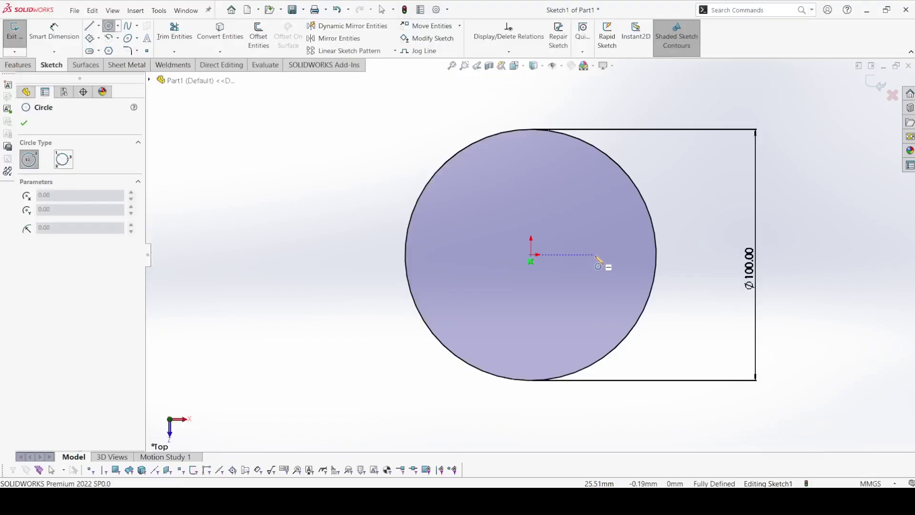
left_click(595, 255)
left_click(616, 267)
right_click(616, 266)
left_click(634, 274)
left_click(60, 31)
left_click(613, 241)
left_click(686, 170)
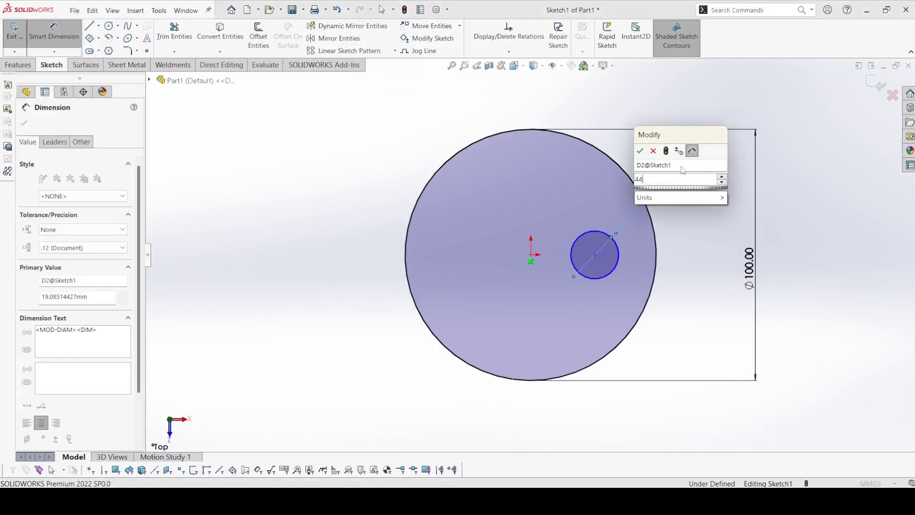
type("44")
key("Return")
key("Escape")
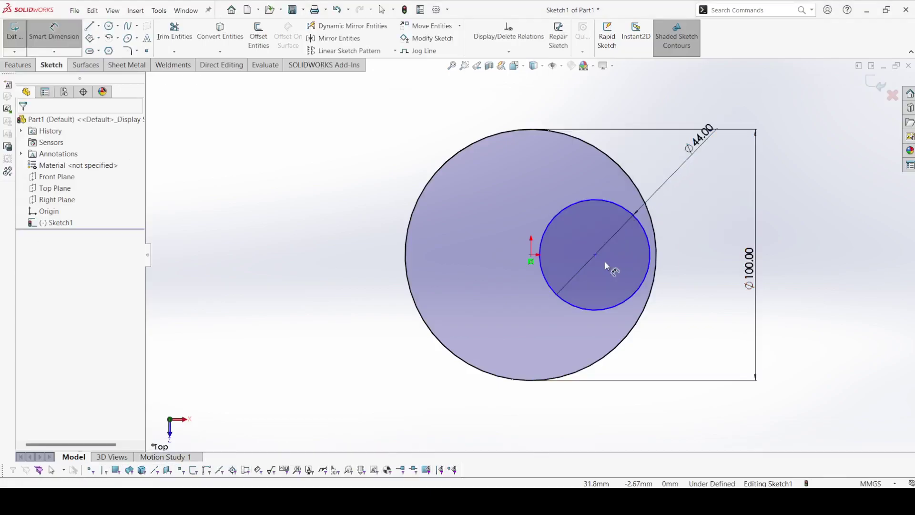
Add a horizontal relation between the 44 mm circle's centre and the origin
left_click(596, 255)
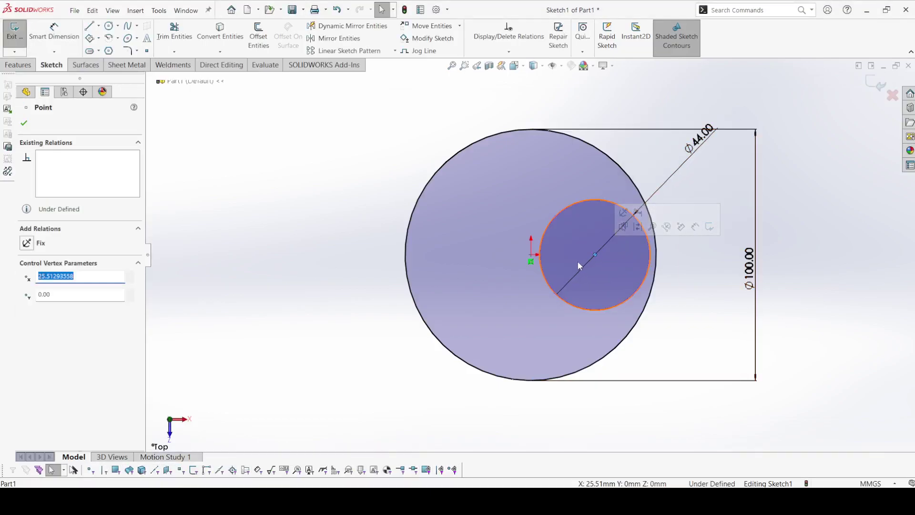
left_click(531, 256, "ctrl")
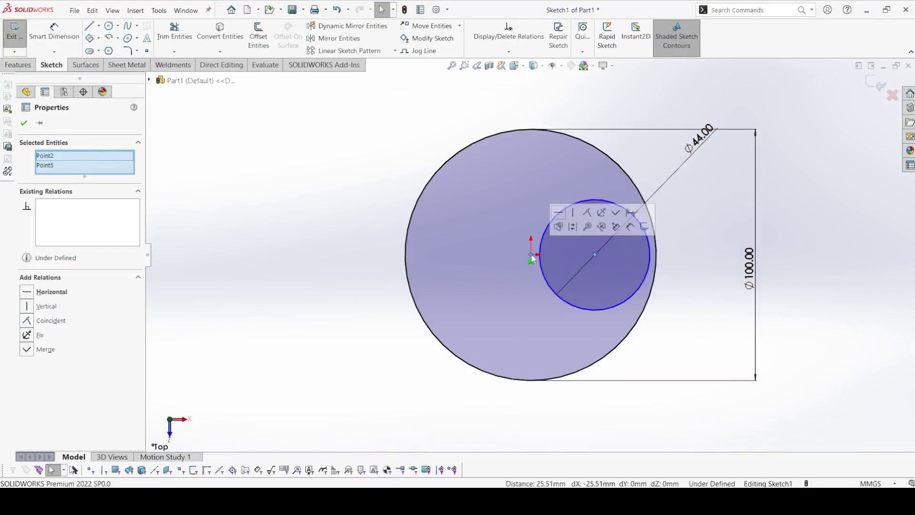
left_click(559, 213)
left_click(323, 226)
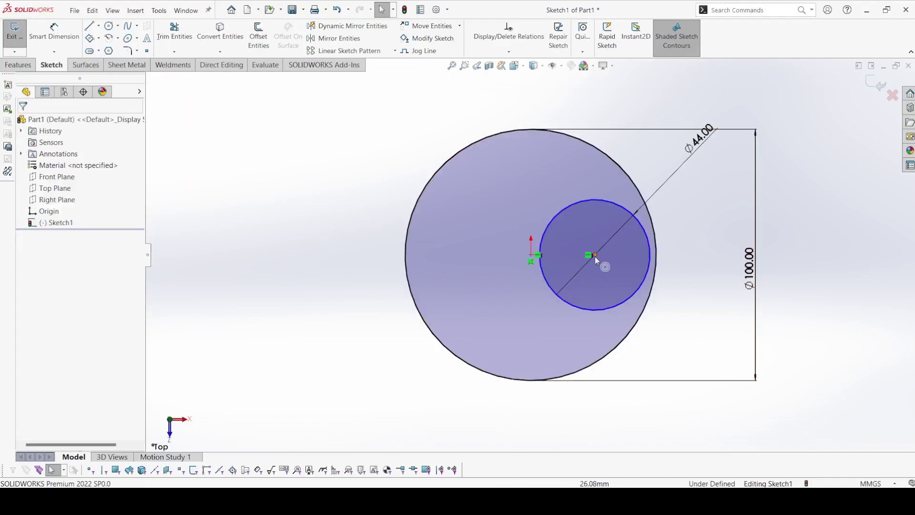
Dimension the horizontal distance between the origin and the 44 mm circle's centre as 20 mm
left_click(54, 33)
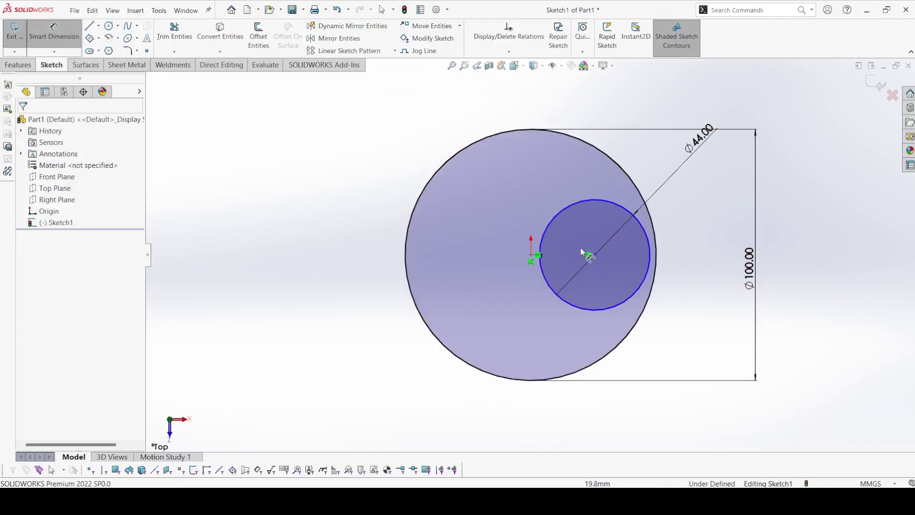
left_click(595, 255)
left_click(532, 255)
left_click(558, 407)
type("20")
key("Return")
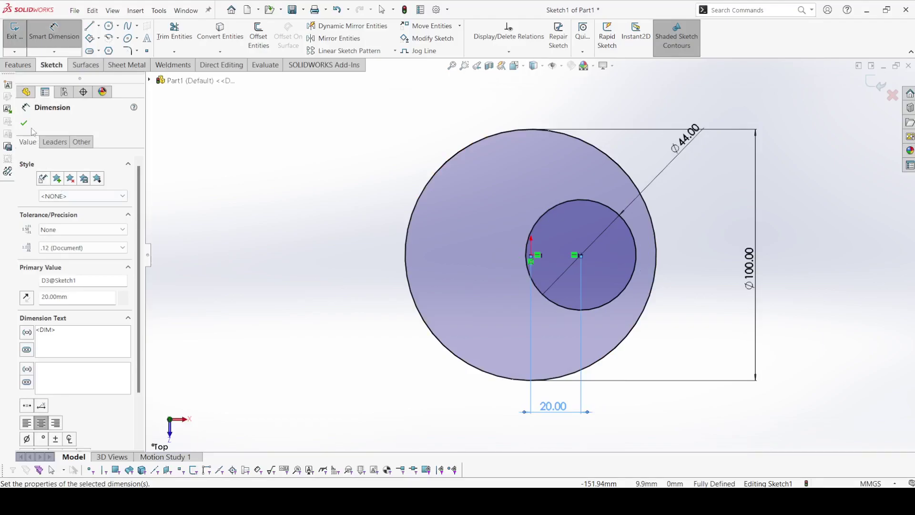
left_click(24, 123)
Draw a circle about 31 mm in diameter inside the 44 mm circle, sharing its centre
left_click(109, 27)
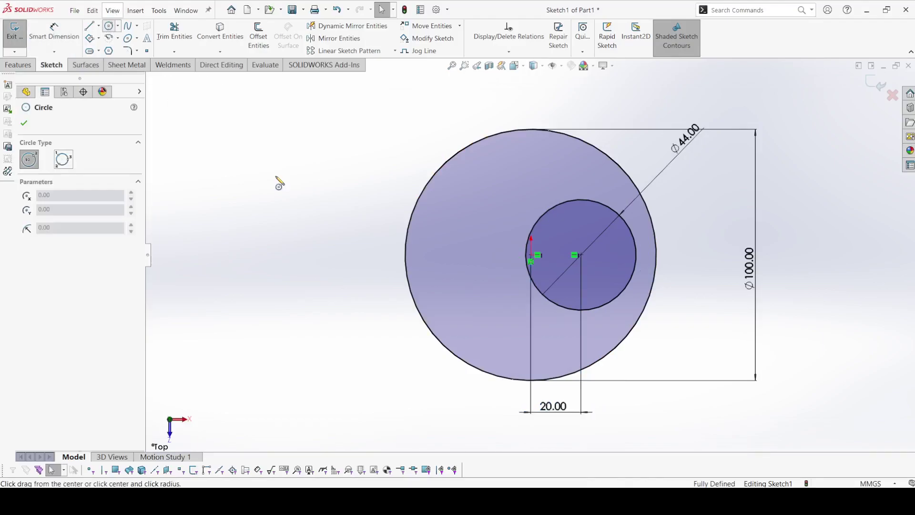
left_click(581, 255)
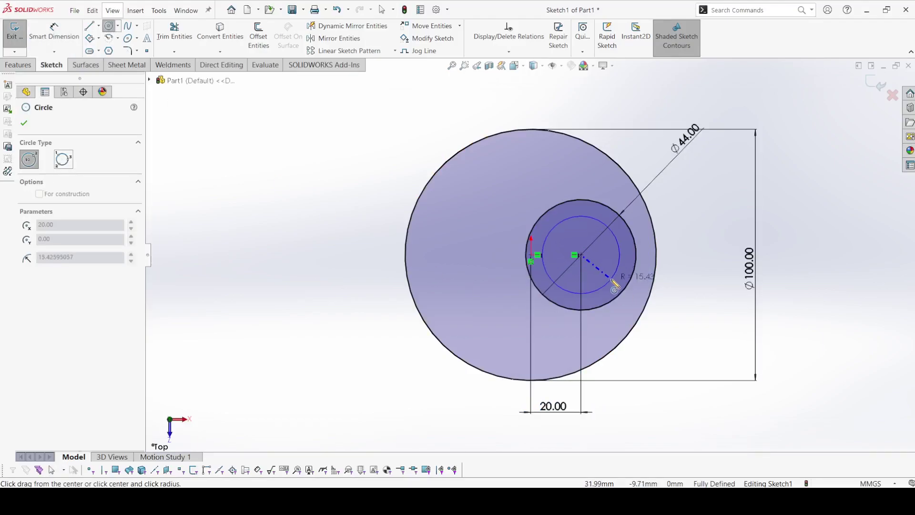
left_click(610, 280)
right_click(610, 280)
left_click(621, 287)
Set the inner concentric circle's diameter to 30 mm and convert it to construction geometry
left_click(54, 31)
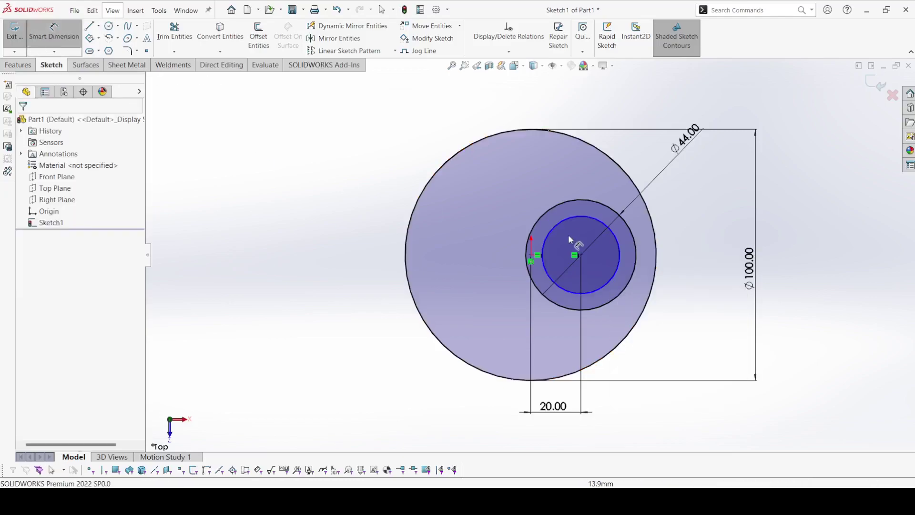
left_click(565, 219)
left_click(521, 160)
type("30")
key("Return")
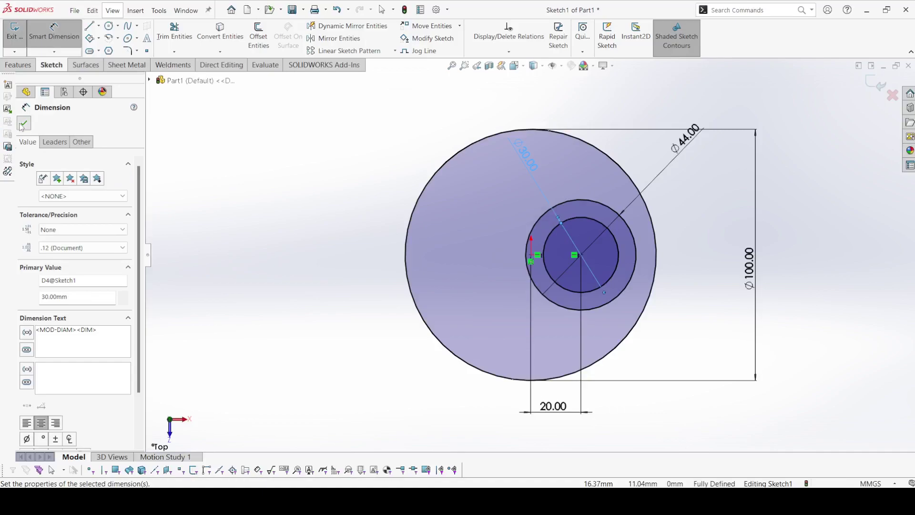
left_click(24, 124)
left_click(614, 238)
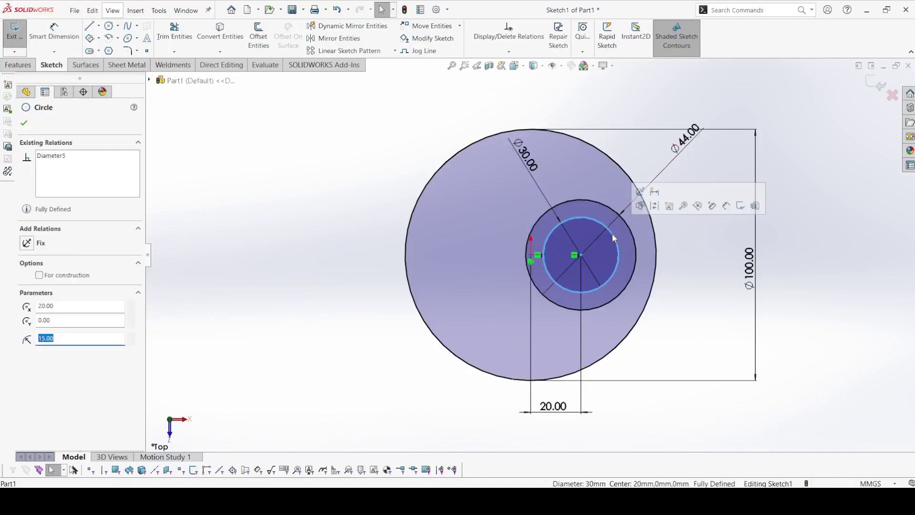
left_click(654, 206)
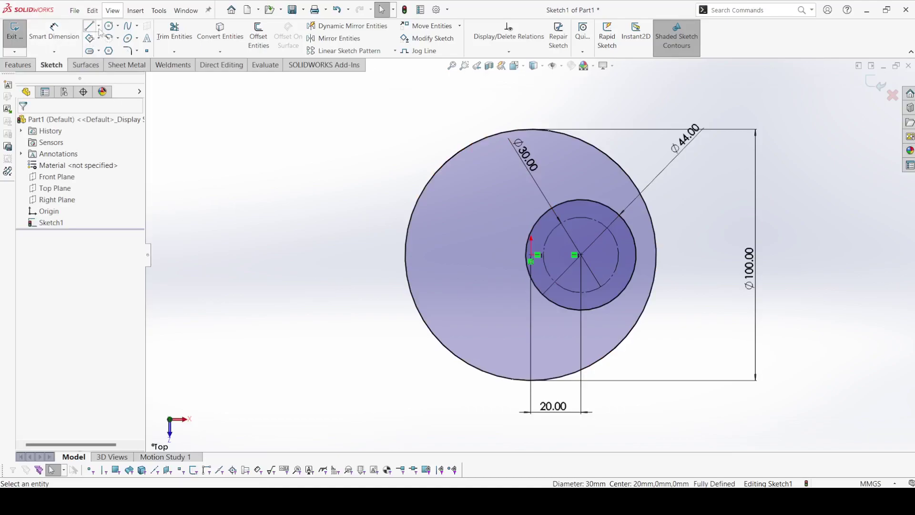
Draw a small circle centred on the construction circle's point nearest the origin and set its diameter to 8 mm
left_click(109, 26)
scroll(466, 249, "down", 5)
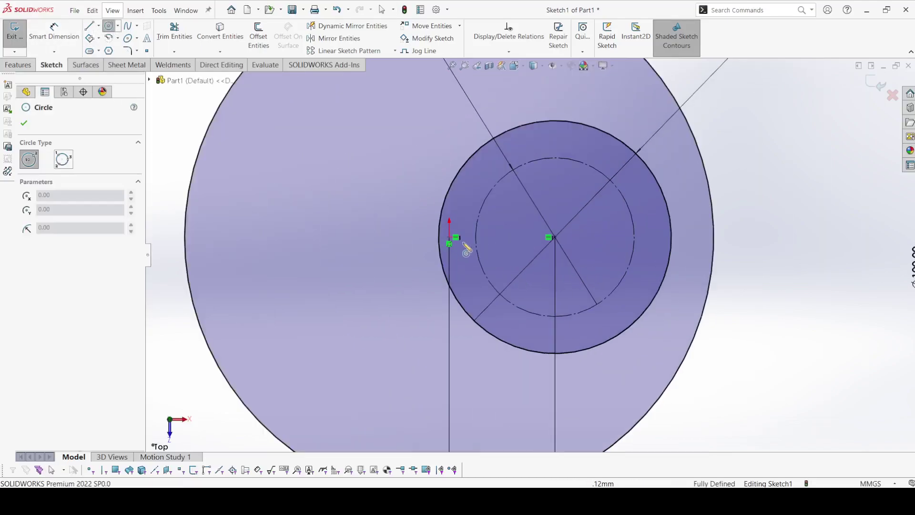
left_click(509, 234)
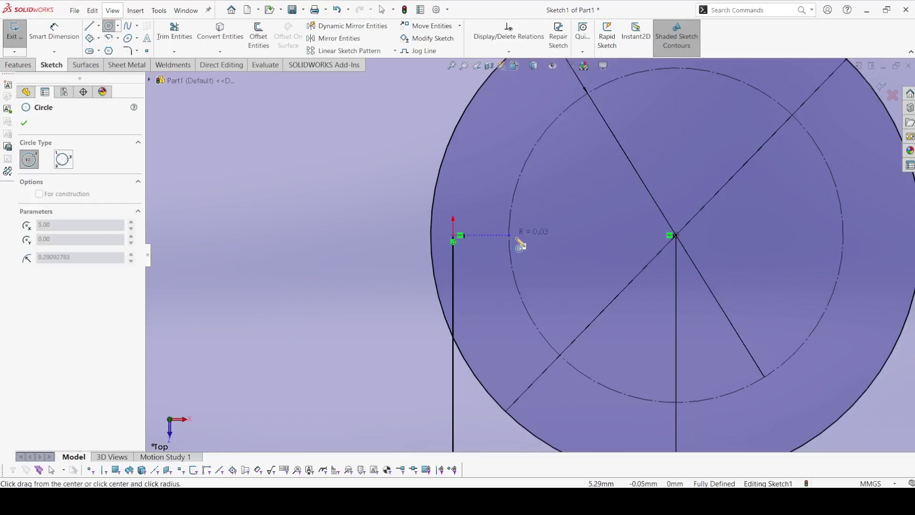
left_click(537, 253)
right_click(537, 253)
left_click(554, 255)
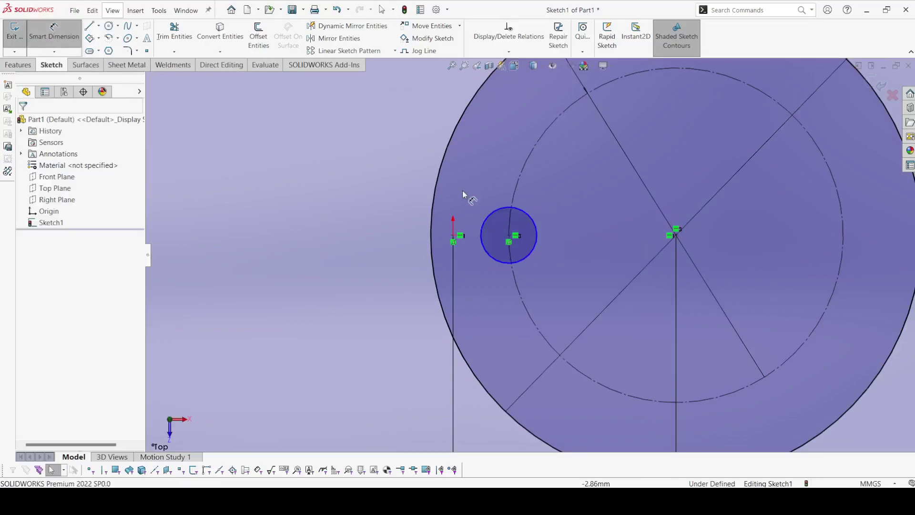
left_click(498, 210)
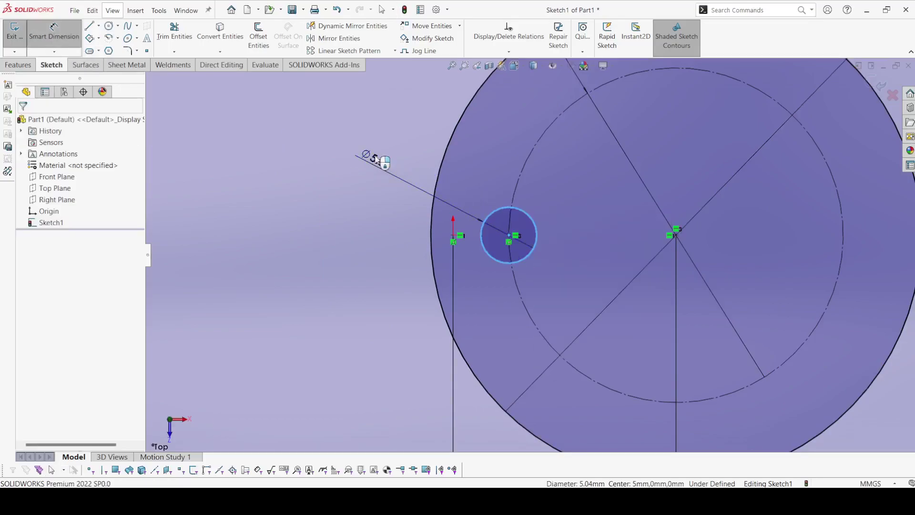
left_click(378, 160)
type("8")
key("Return")
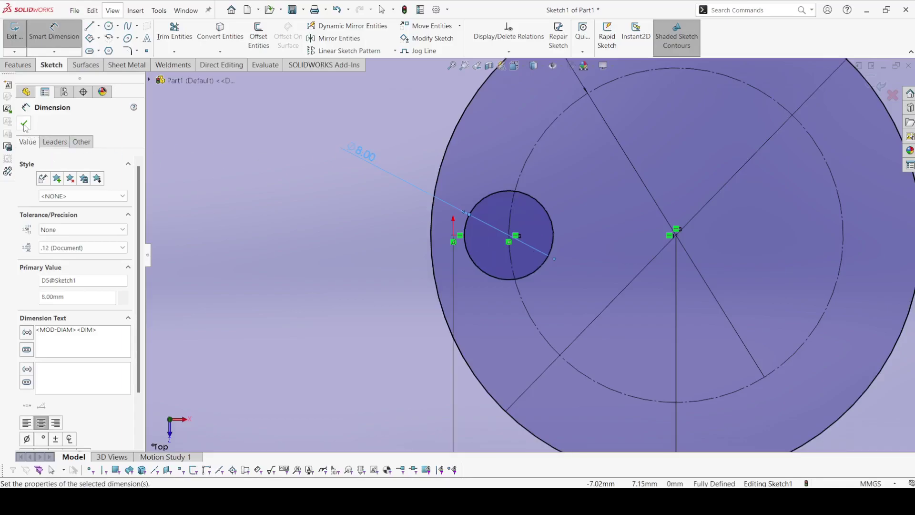
key("Escape")
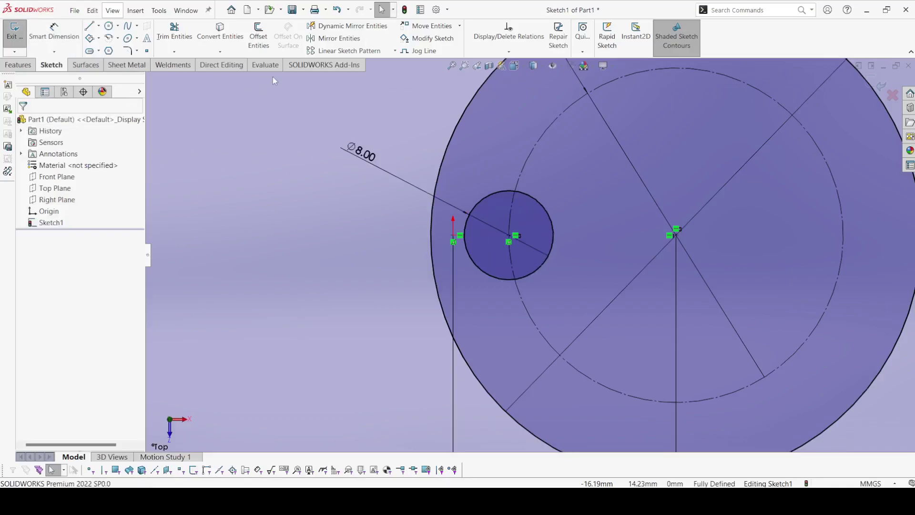
Create a circular sketch pattern of the 8 mm circle about the 44 mm circle's centre with 7 equally spaced instances over 360 degrees
left_click(395, 50)
left_click(374, 75)
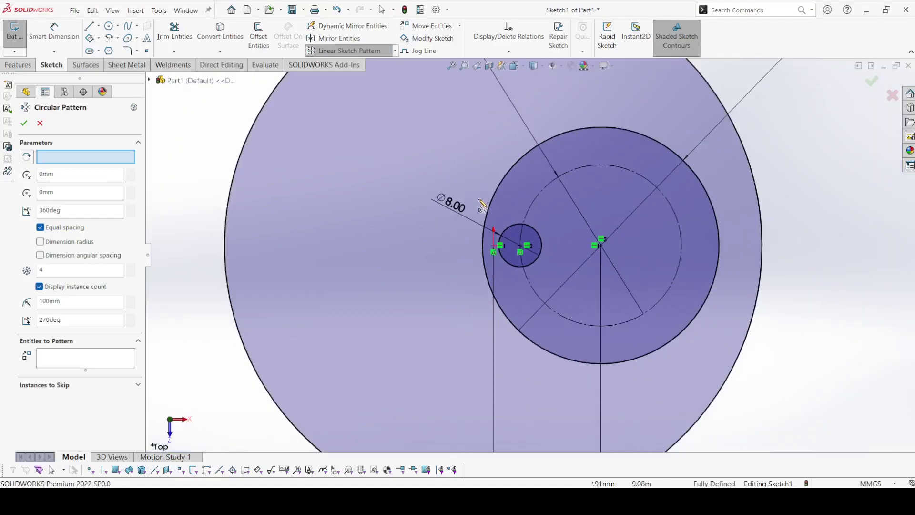
left_click(535, 231)
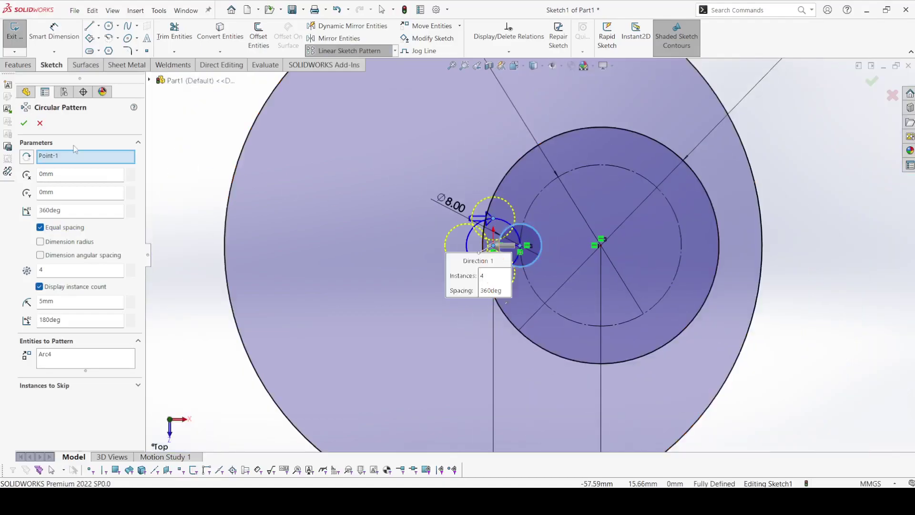
right_click(65, 159)
left_click(101, 164)
left_click(601, 245)
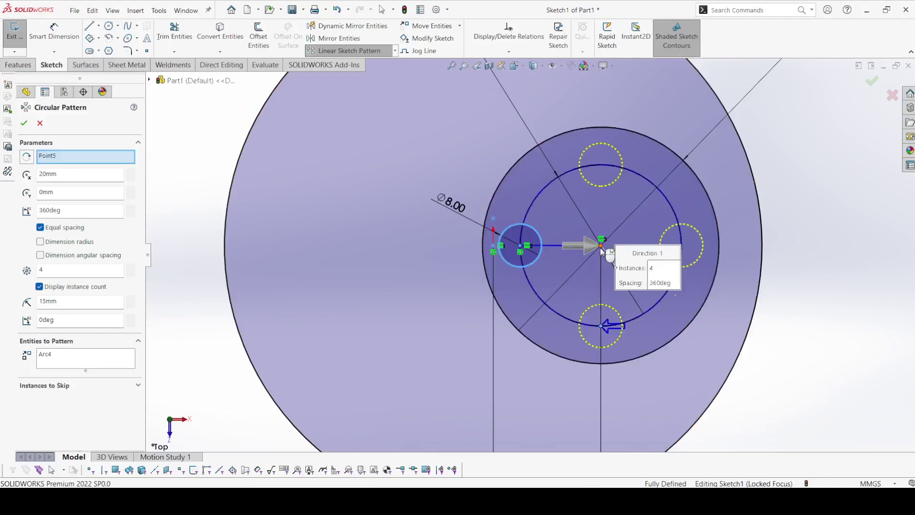
double_click(59, 270)
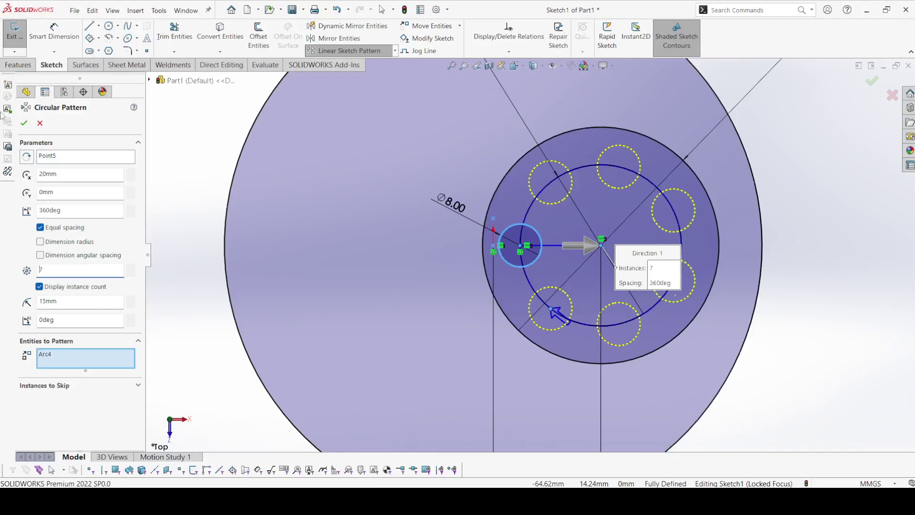
left_click(23, 123)
Make the circular pattern's centre point coincident with the 44 mm circle's centre
scroll(256, 245, "up", 4)
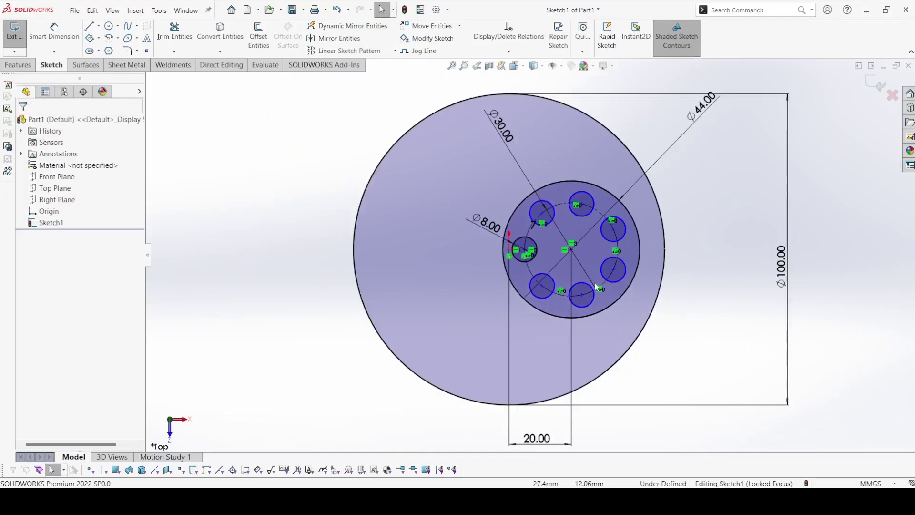
scroll(582, 253, "down", 6)
left_click_drag(476, 159, 449, 136)
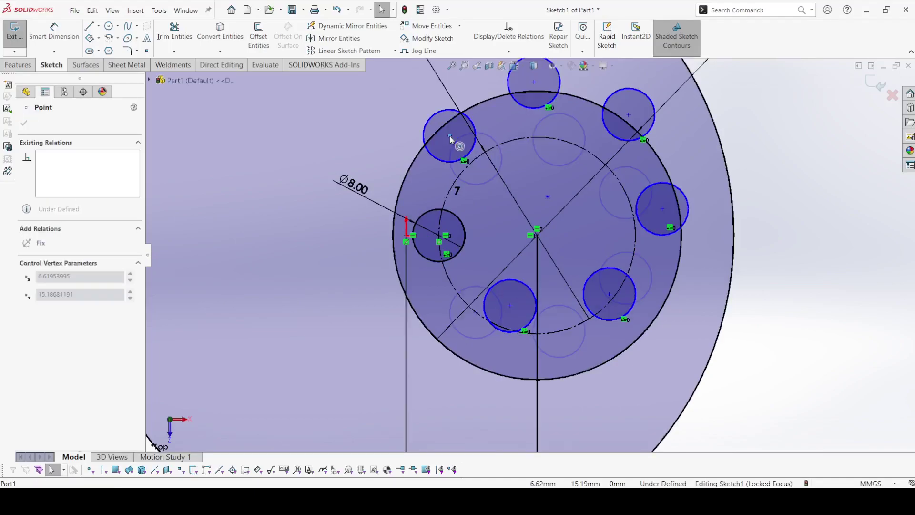
left_click(548, 197)
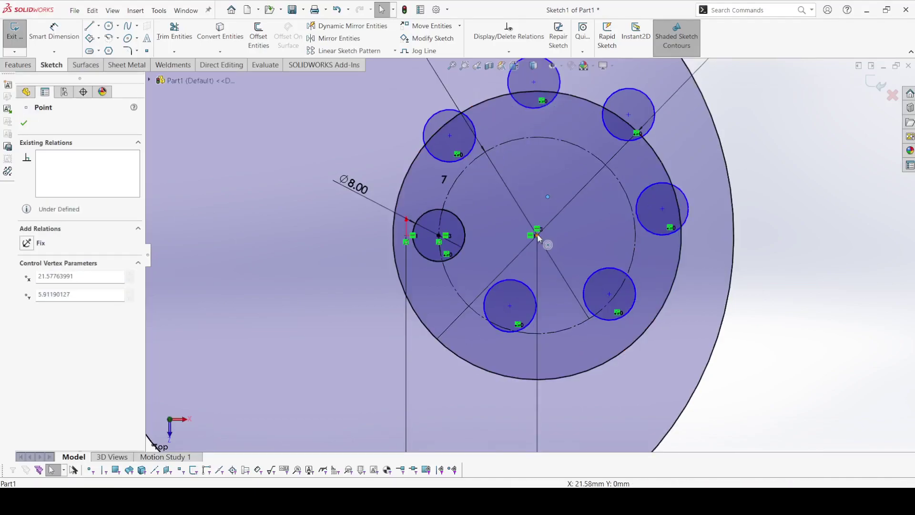
left_click(537, 235, "ctrl")
left_click(594, 193)
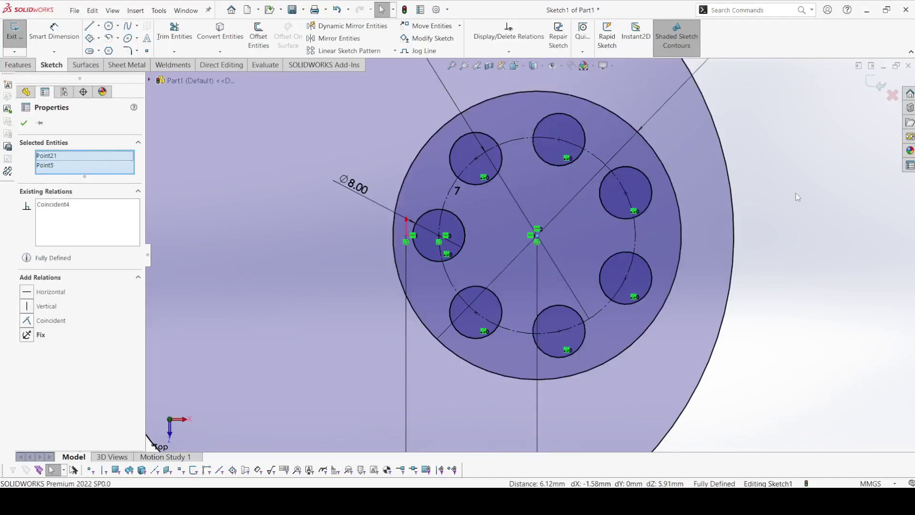
left_click(796, 192)
Reposition the 8 mm diameter dimension above the circle pattern and the 20 mm offset dimension just below the 44 mm circle
key("f")
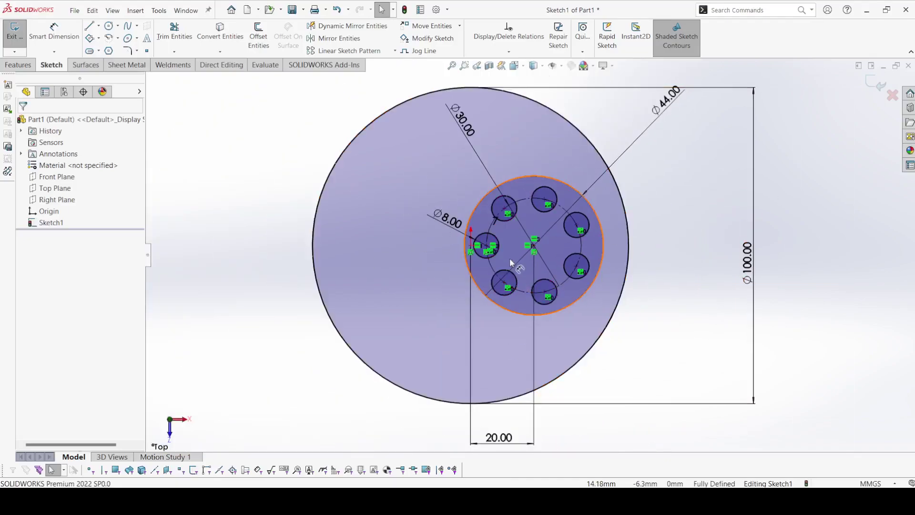
mouse_move(449, 222)
left_mouse_down()
mouse_move(373, 176)
mouse_move(420, 150)
left_mouse_up()
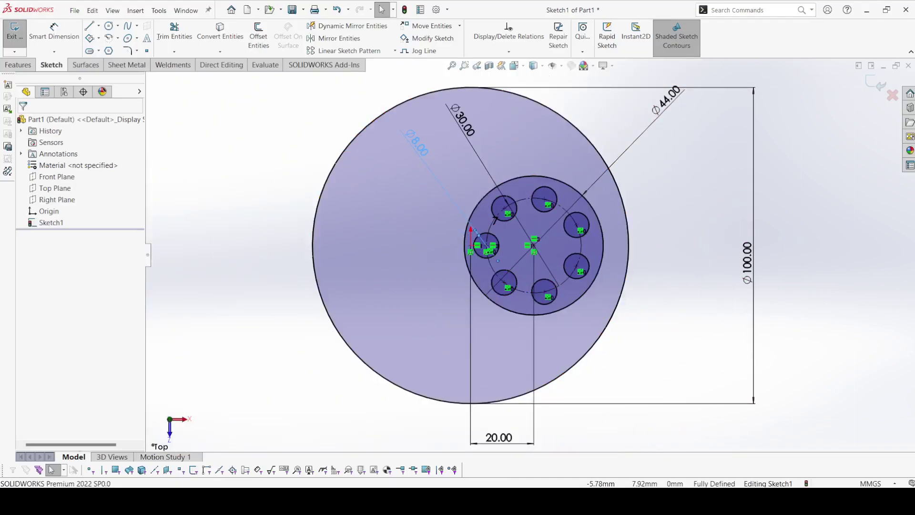
mouse_move(506, 443)
left_mouse_down()
mouse_move(535, 347)
mouse_move(506, 329)
left_mouse_up()
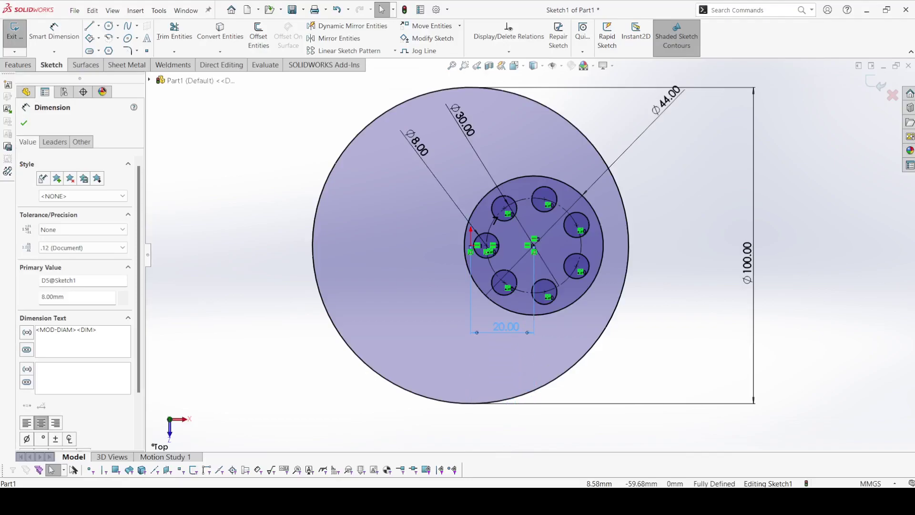
left_click(747, 262)
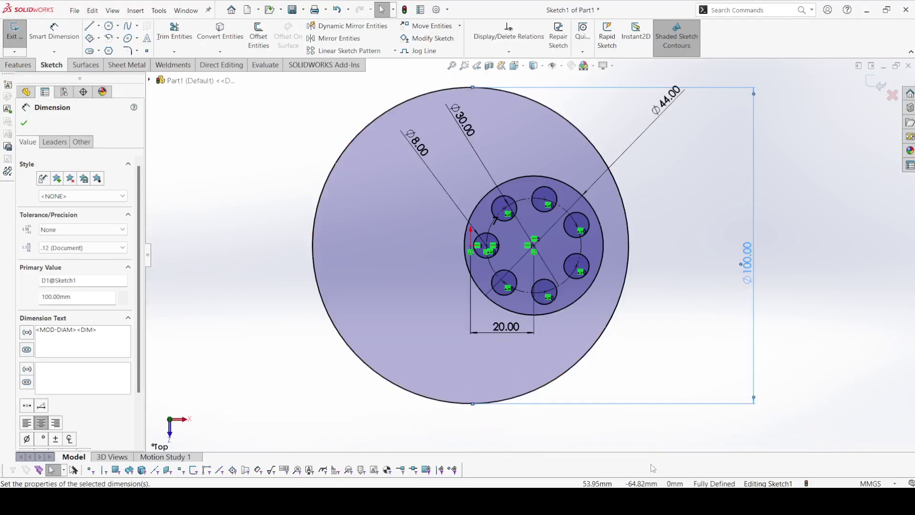
Consult the hub pockets in the ex-82 PDF, and draw a horizontal centerline from the origin to the 100 mm circle in the SOLIDWORKS sketch
key("alt+Tab")
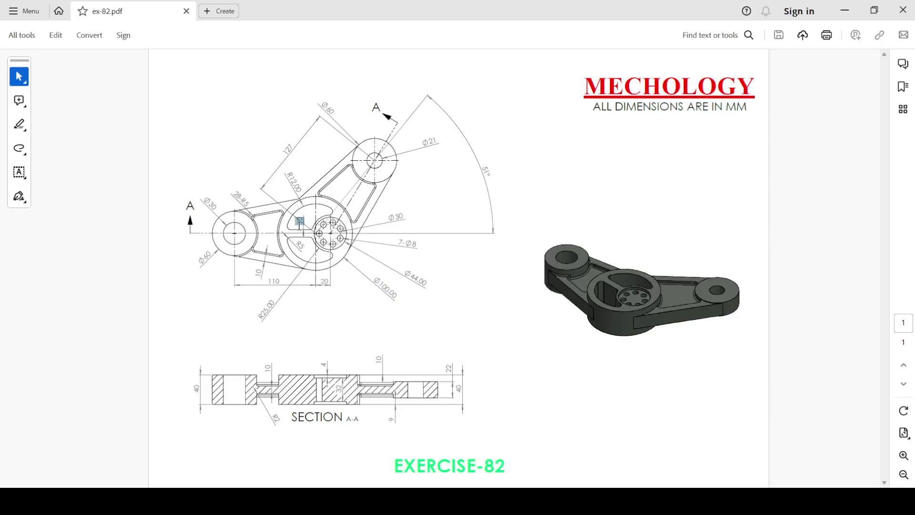
left_click(308, 238)
left_click(311, 249)
left_click(294, 315)
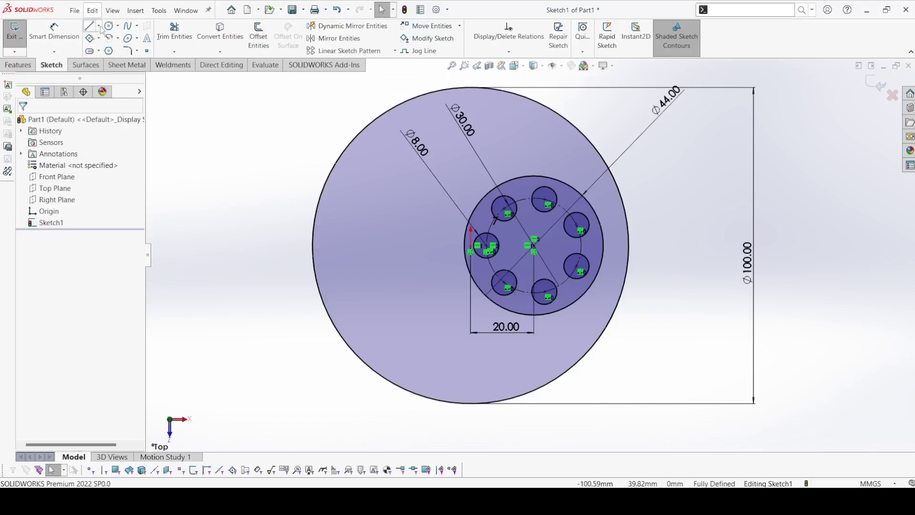
left_click(98, 25)
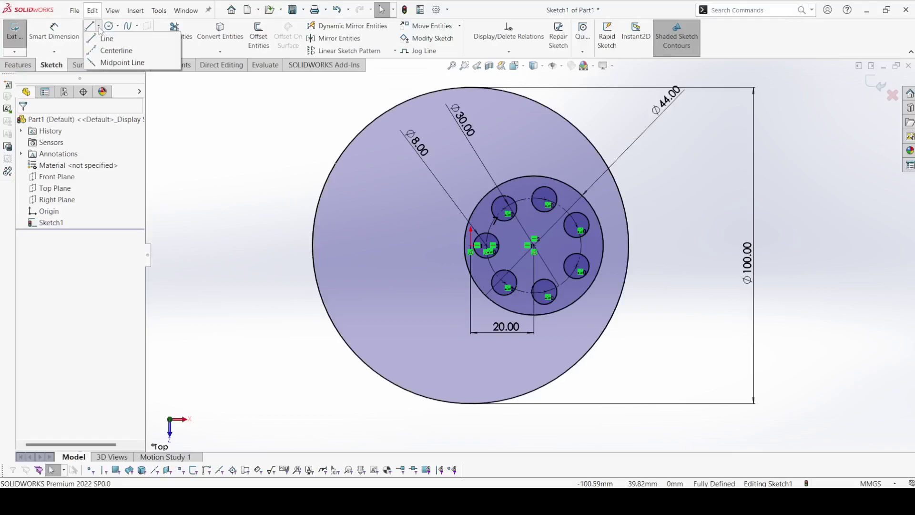
left_click(104, 51)
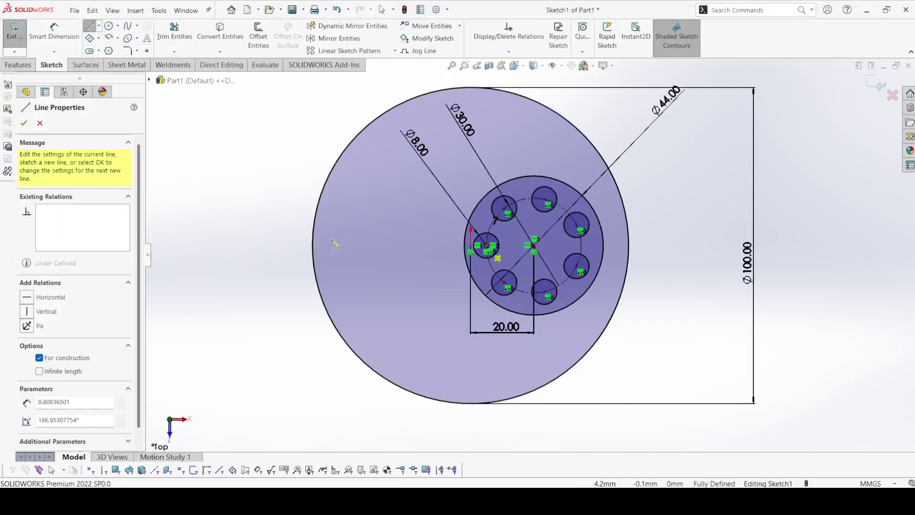
left_click(313, 245)
right_click(311, 209)
left_click(333, 251)
left_click(273, 236)
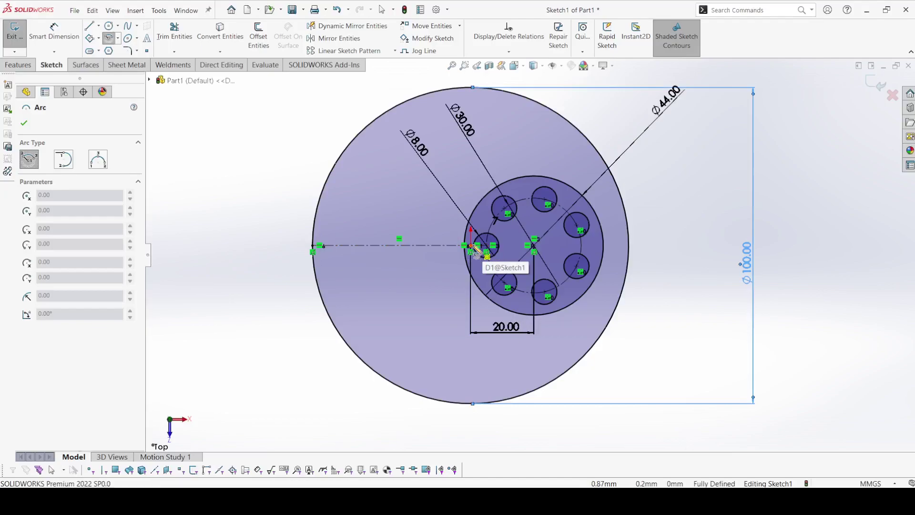
Try a centre-point arc of about 43 mm radius around the origin inside the 100 mm circle, and delete it
left_click(469, 246)
left_click(337, 225)
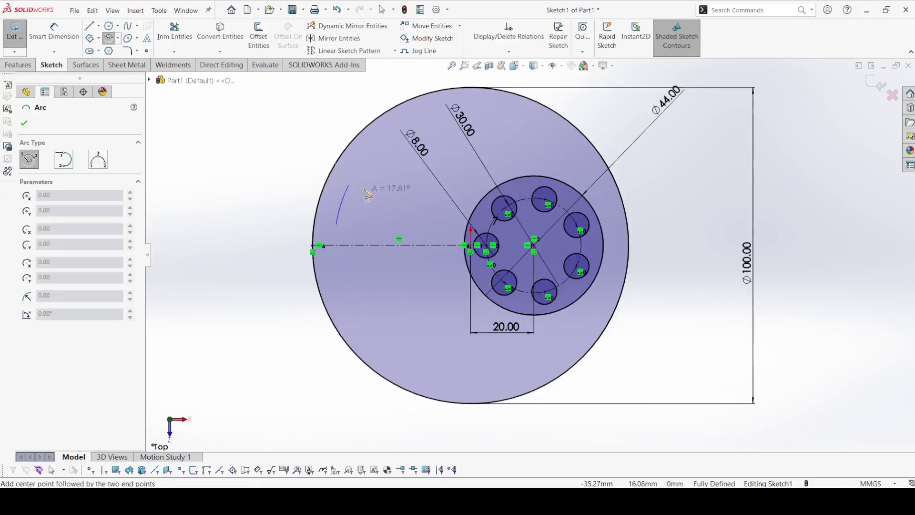
left_click(499, 157)
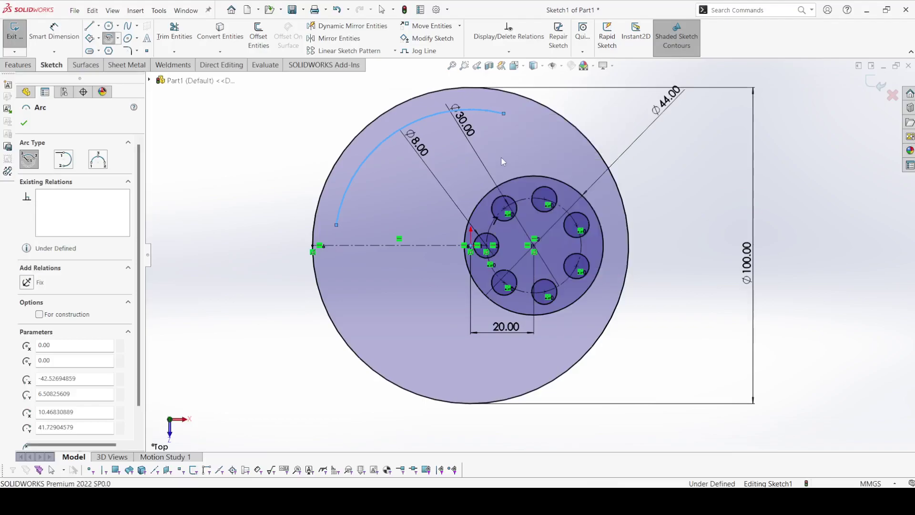
key("Escape")
left_click(373, 152)
key("Delete")
Draw a circle centred on the origin inside the 100 mm circle and dimension the gap between them as 10 mm
left_click(109, 26)
left_click(470, 245)
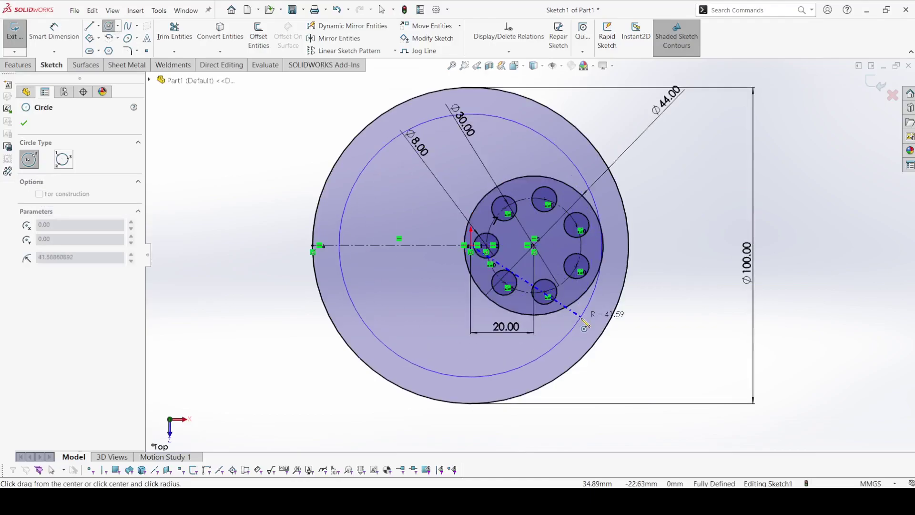
left_click(582, 318)
left_click(54, 29)
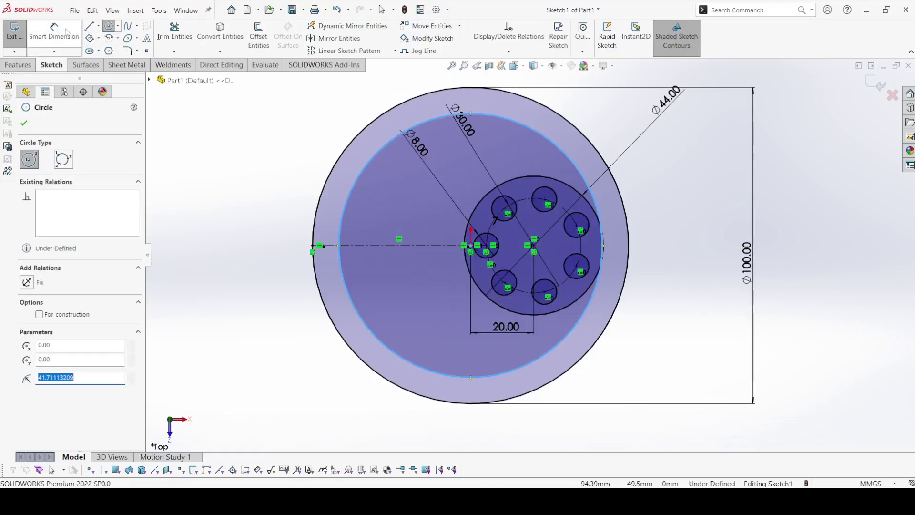
left_click(394, 141)
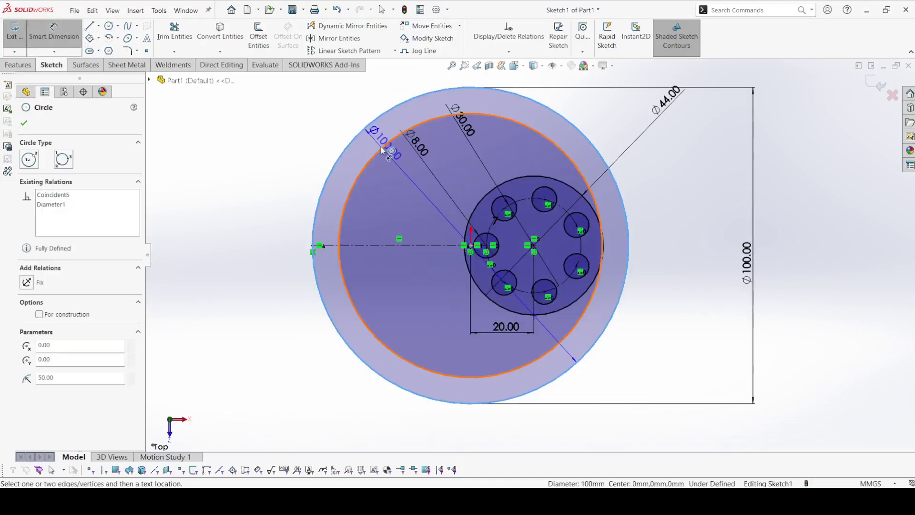
left_click(328, 133)
key("Return")
left_click(24, 122)
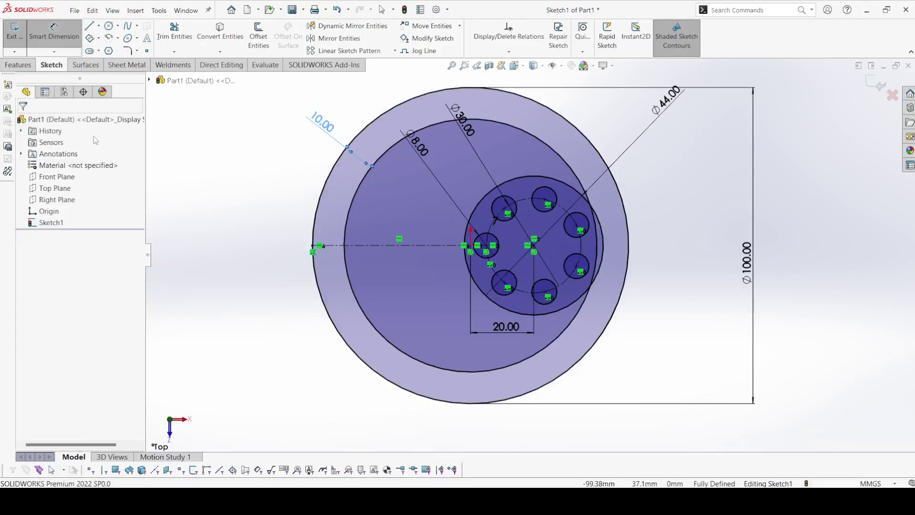
Draw a smaller circle centred on the origin and set its diameter to 50 mm
key("l")
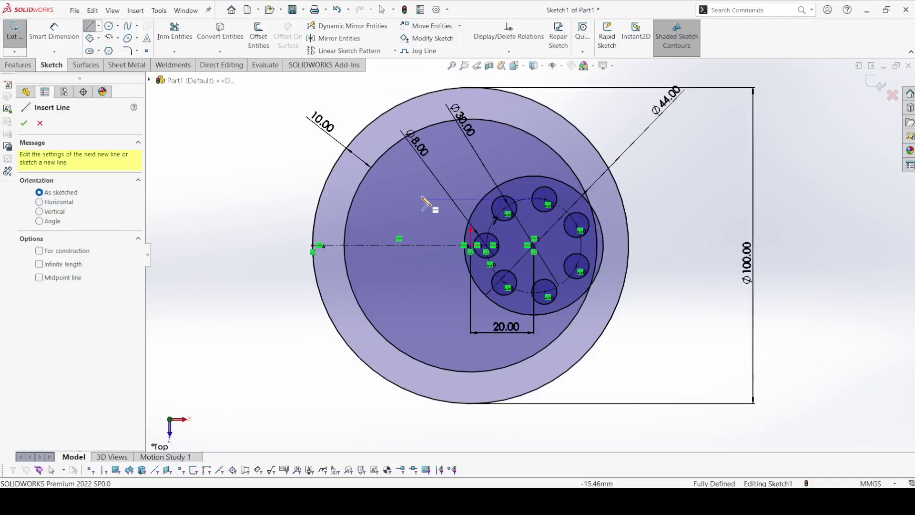
left_click(471, 245)
left_click(563, 290)
right_click(565, 299)
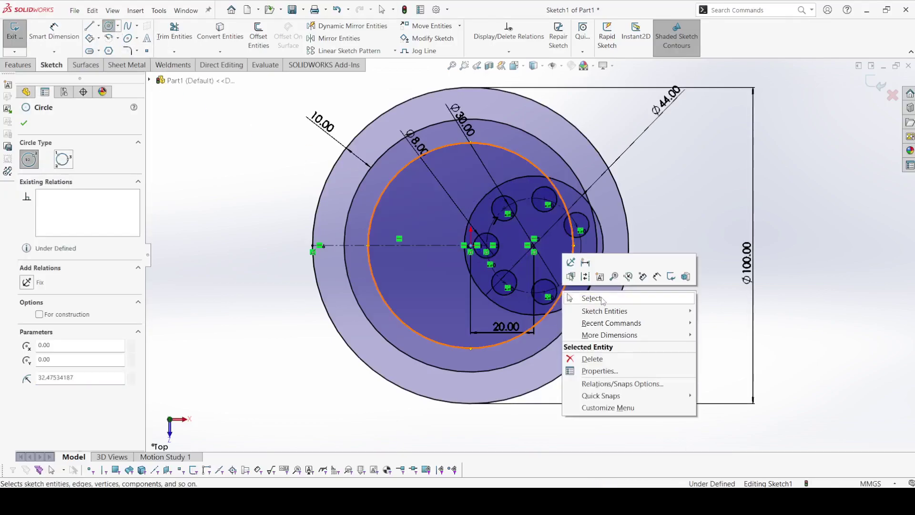
left_click(593, 298)
left_click(54, 33)
left_click(394, 191)
left_click(248, 305)
type("50")
key("Return")
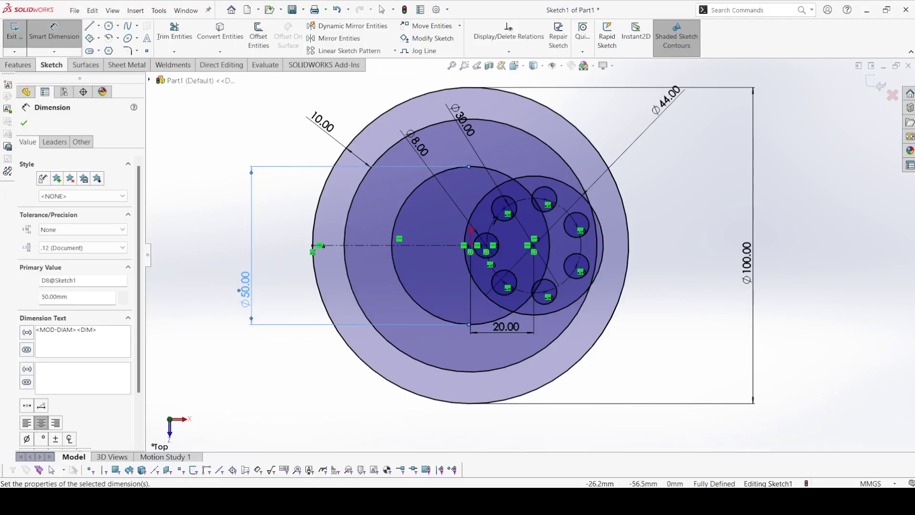
Check where the R25 radius is centred in the ex-82 PDF, and delete the origin-centred 50 mm circle from the SOLIDWORKS sketch
key("alt+Tab")
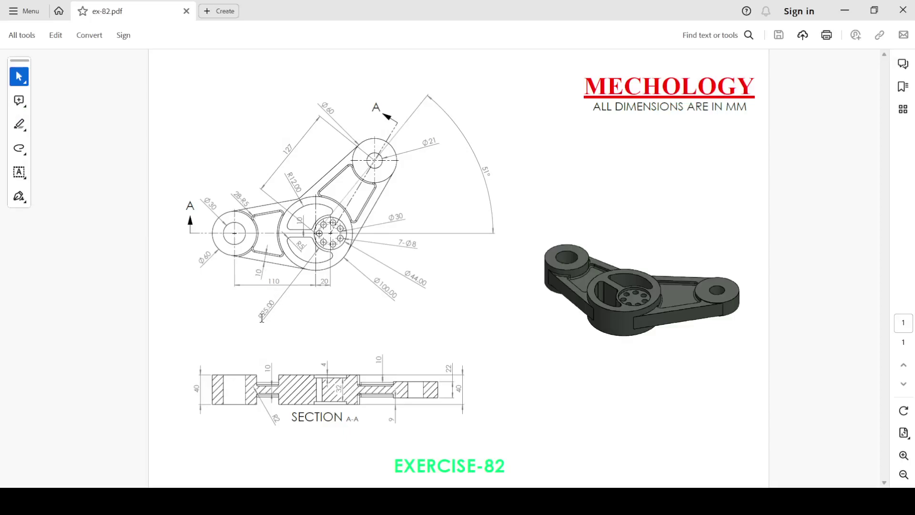
left_click_drag(264, 314, 308, 265)
key("alt+Tab")
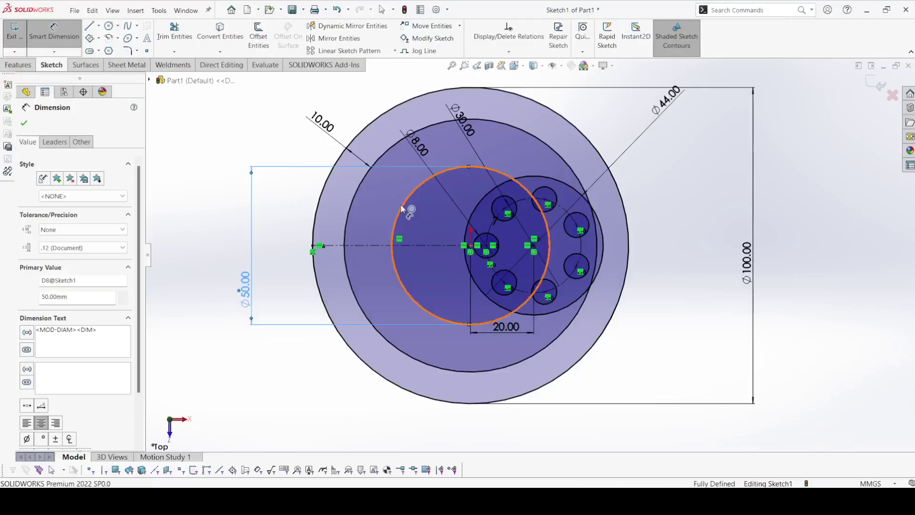
left_click(402, 208)
key("Delete")
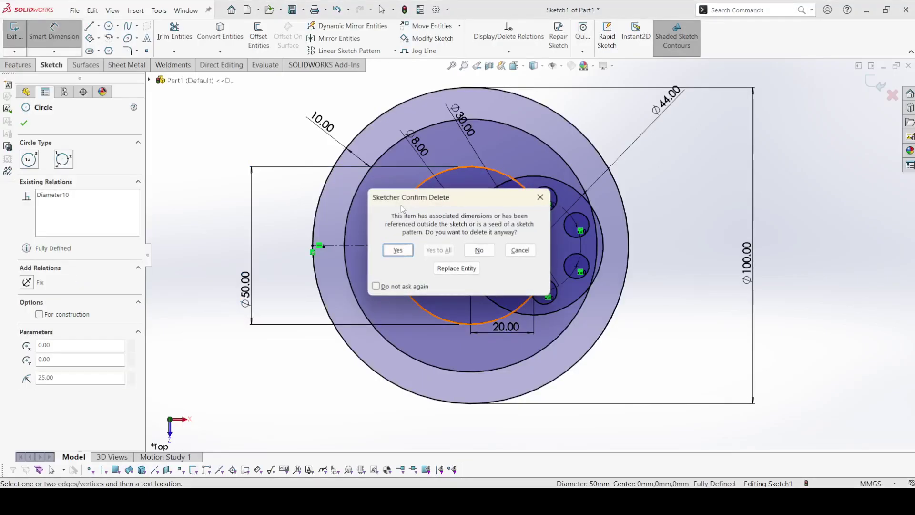
left_click(402, 249)
Draw a circle about 60 mm in diameter centred on the 44 mm circle's centre
left_click(109, 25)
left_click(534, 246)
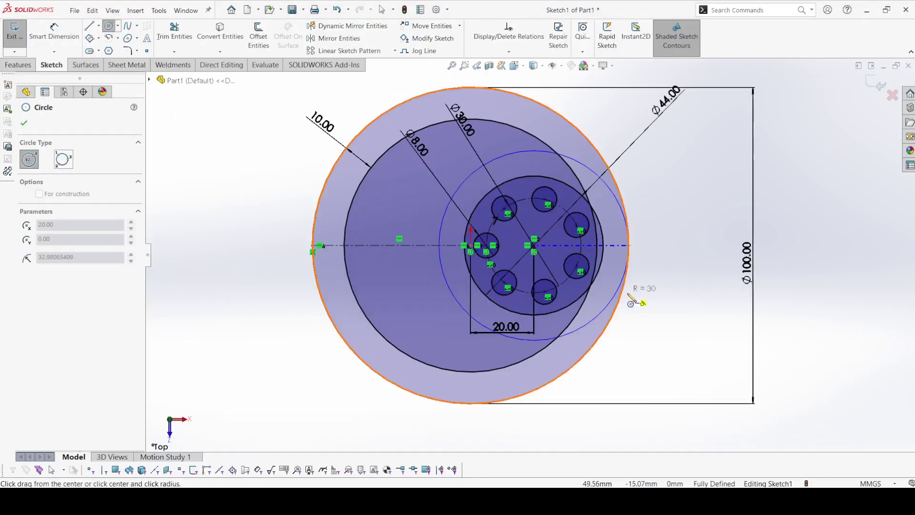
left_click(635, 287)
right_click(625, 298)
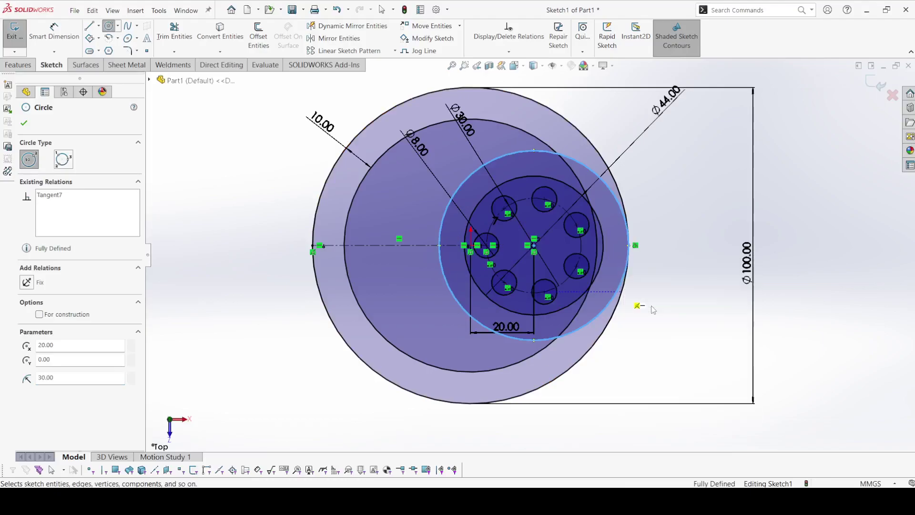
left_click(641, 301)
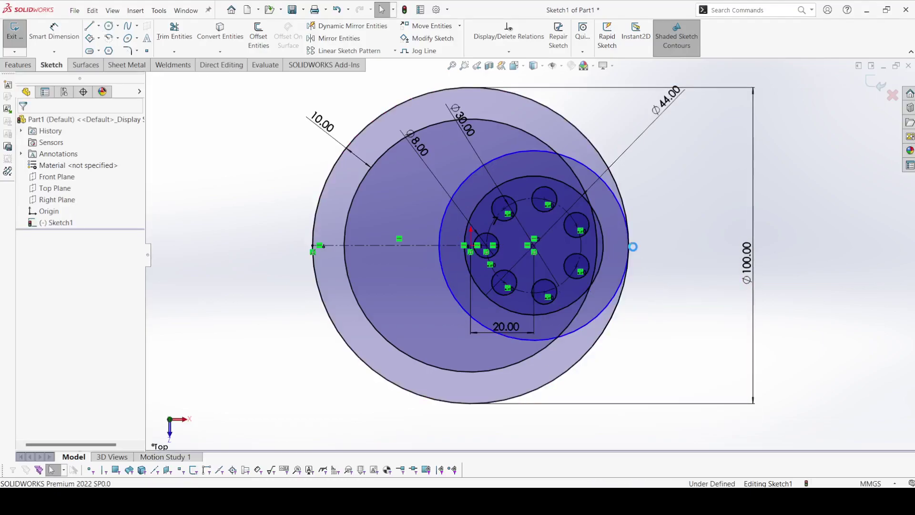
Set the diameter of the new circle around the 44 mm circle to 50 mm
left_click(65, 30)
left_click(449, 282)
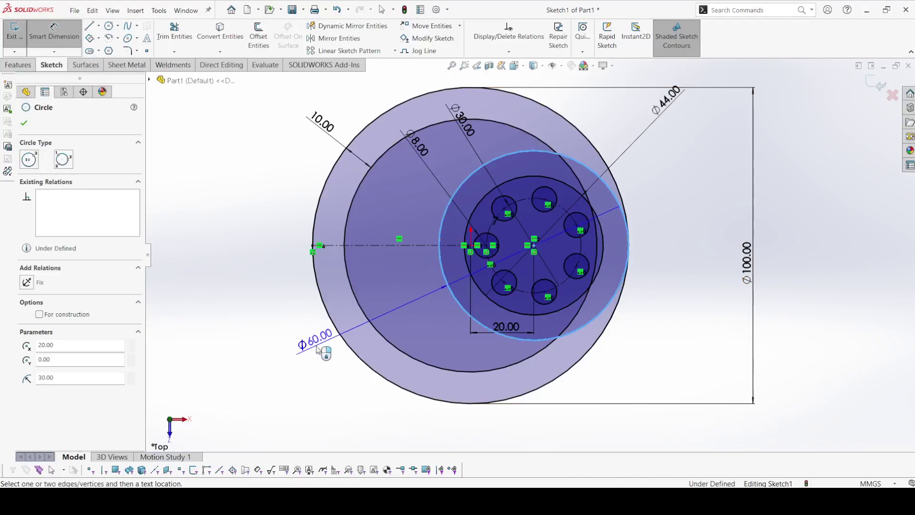
left_click(312, 358)
type("50")
key("Return")
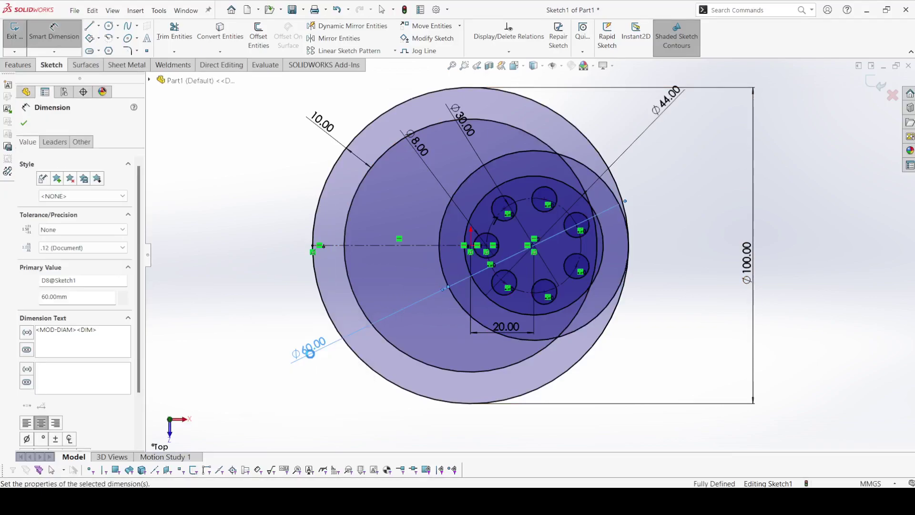
left_click(25, 123)
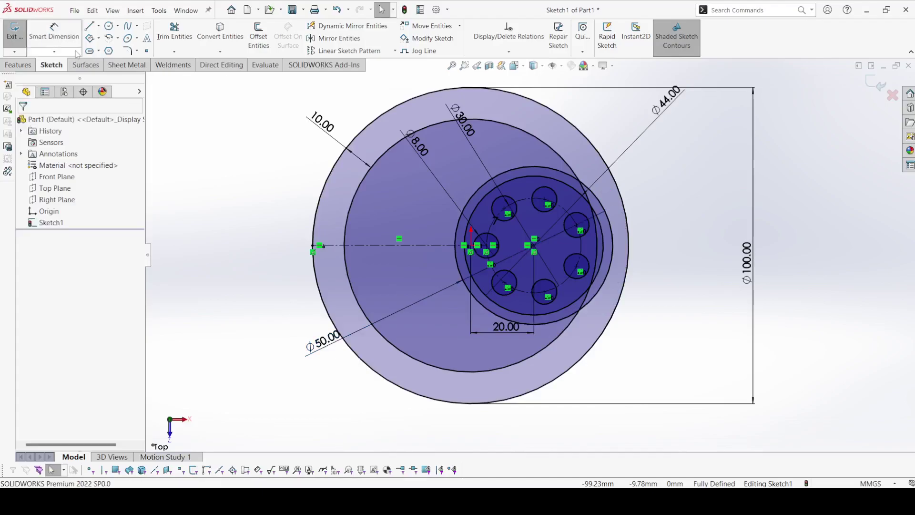
Draw a line about 35 mm long above the centreline from the inner offset circle to the 50 mm circle and make it horizontal
left_click(89, 25)
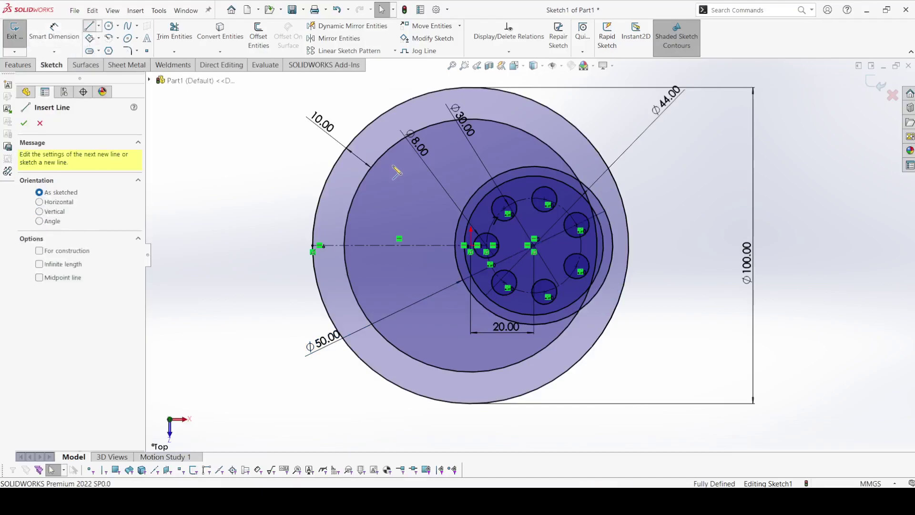
left_click(345, 224)
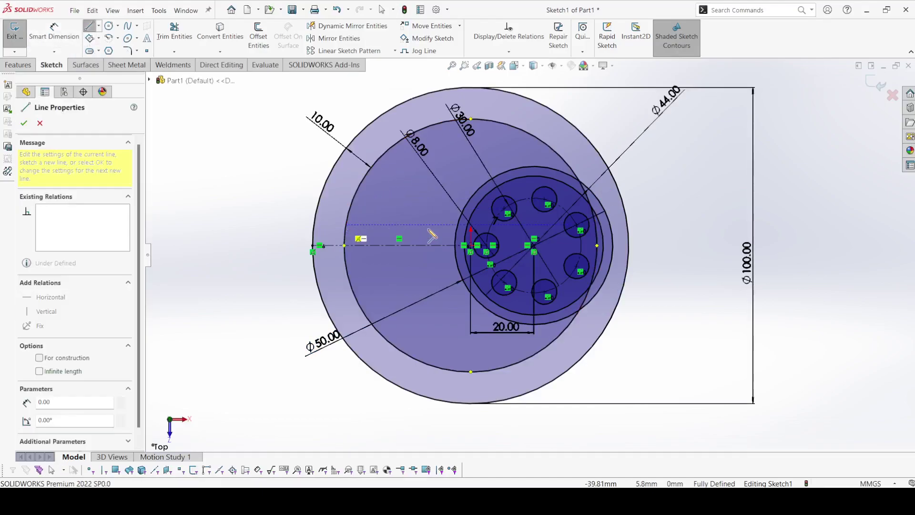
double_click(456, 229)
key("Escape")
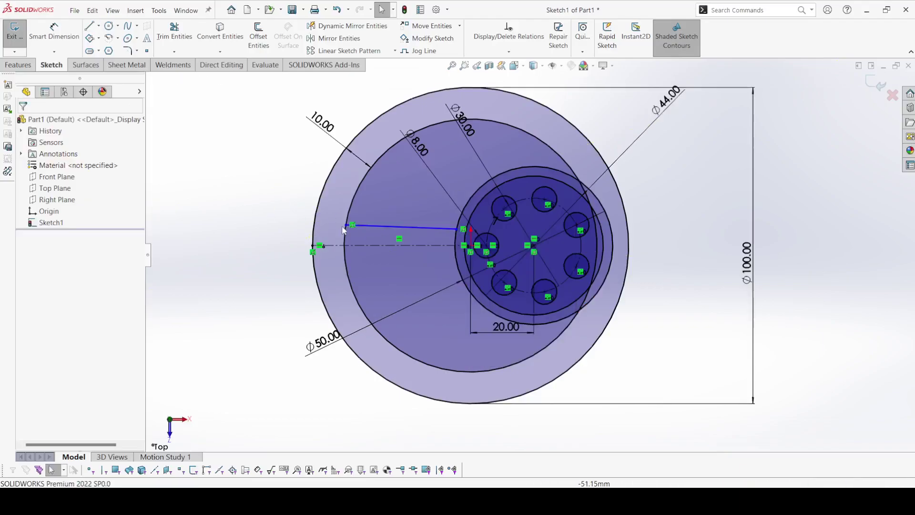
left_click(399, 227)
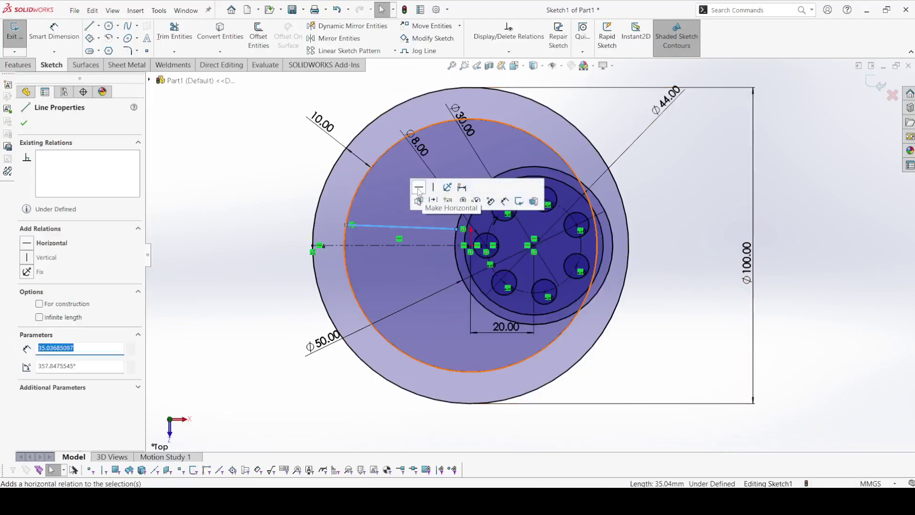
left_click(418, 186)
Dimension the horizontal line 5 mm from the centreline
left_click(64, 47)
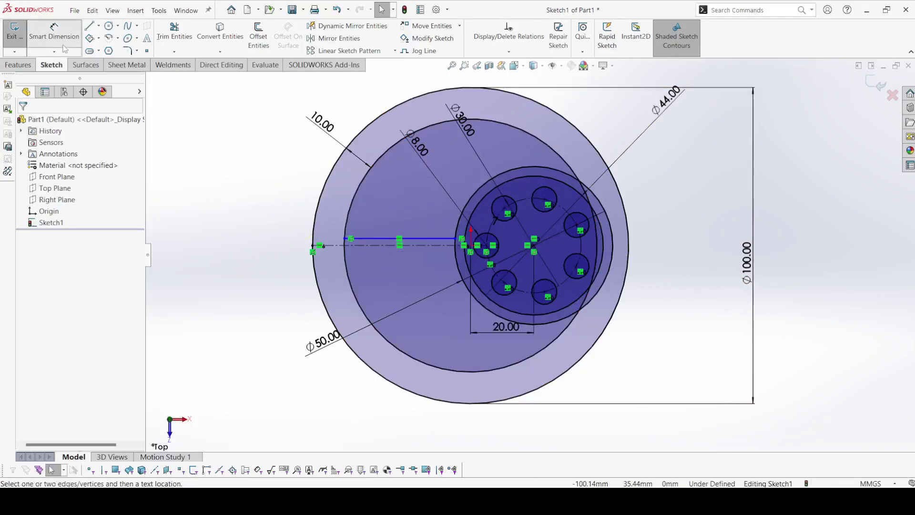
left_click(422, 239)
left_click(420, 246)
left_click(250, 243)
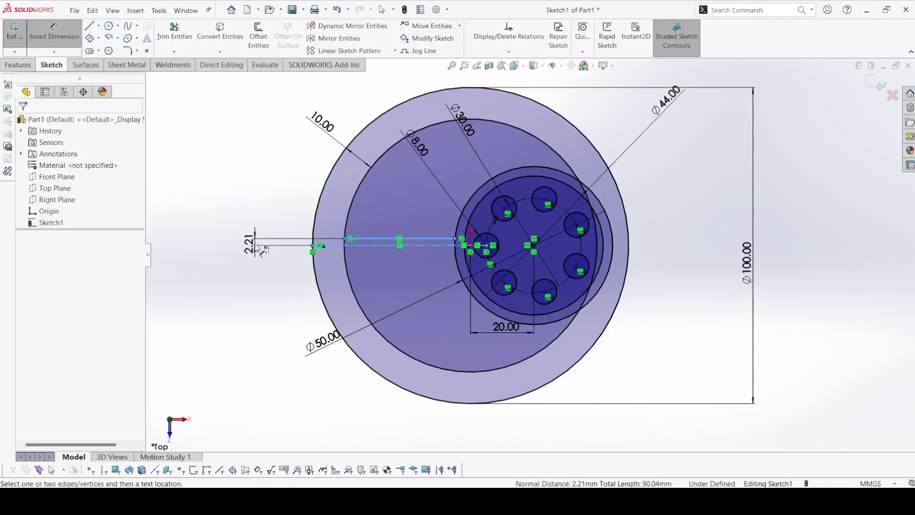
key("Return")
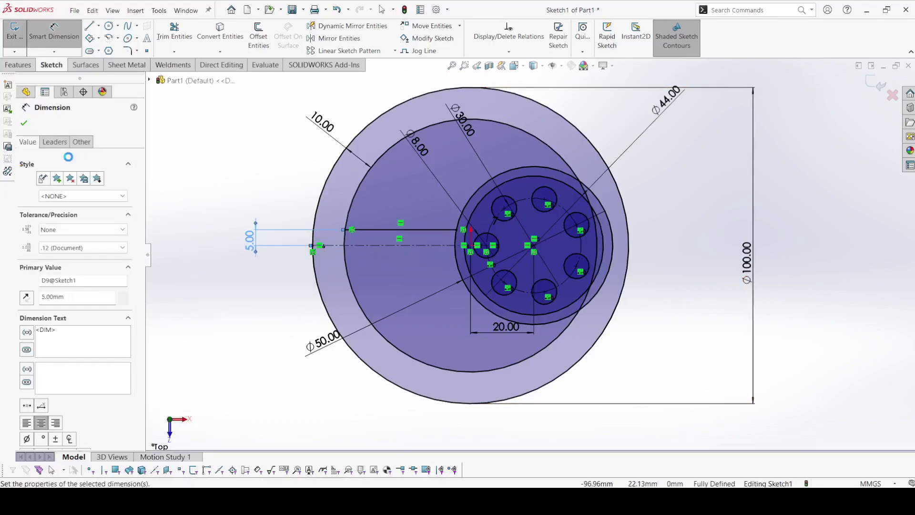
left_click(24, 123)
Trim the inner offset circle and the 50 mm circle where they overlap the hub and extend below the centreline
left_click(174, 30)
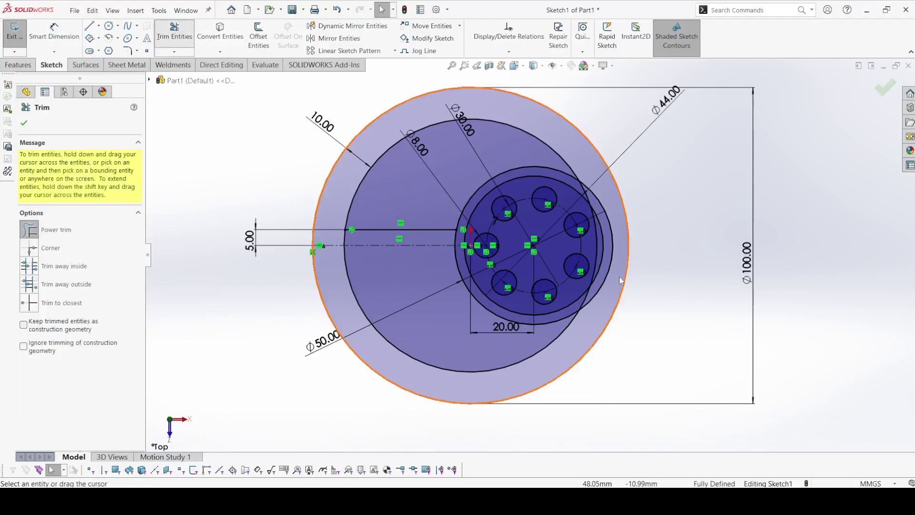
scroll(584, 216, "down", 6)
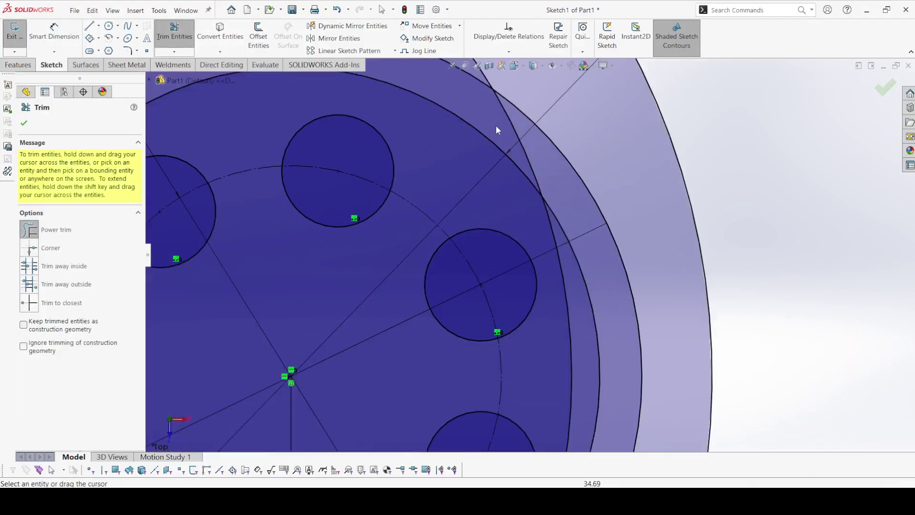
left_click_drag(501, 125, 532, 137)
scroll(564, 263, "up", 8)
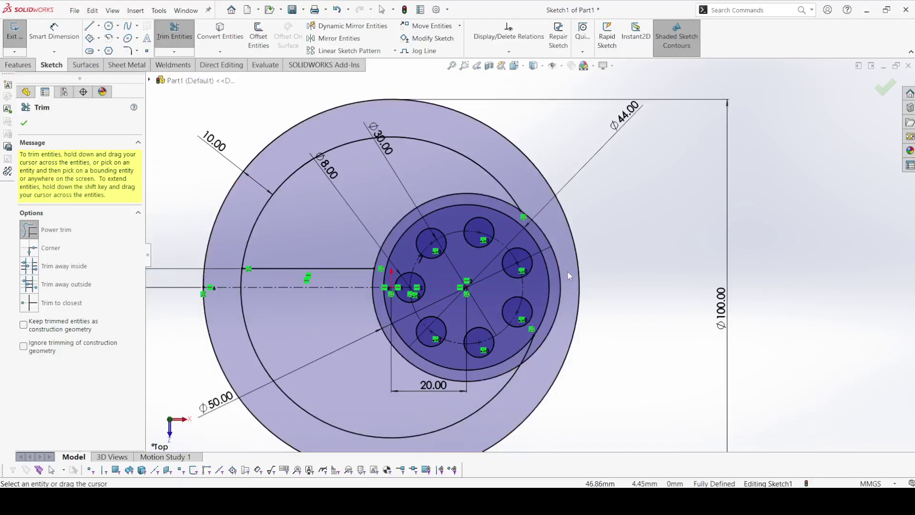
left_click_drag(551, 273, 562, 284)
scroll(517, 329, "up", 3)
scroll(517, 329, "down", 4)
left_click_drag(519, 309, 524, 331)
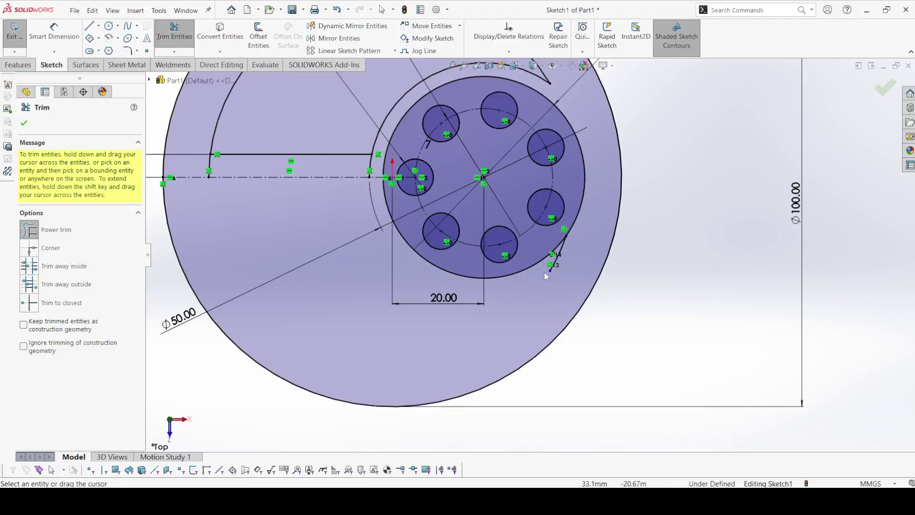
Trim the leftover arc pieces at the hub's lower right and between the horizontal line and centreline, leaving a closed crescent pocket
scroll(571, 271, "down", 5)
left_click_drag(506, 262, 522, 263)
scroll(522, 262, "up", 8)
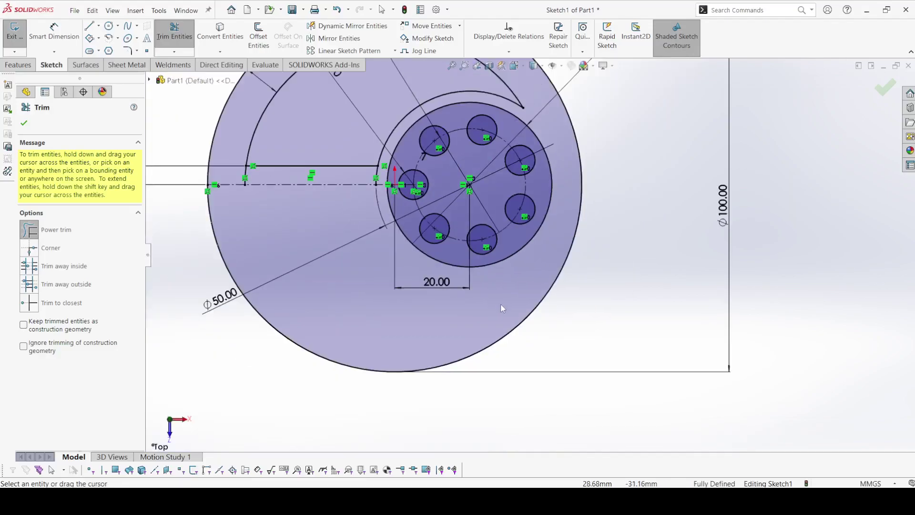
scroll(419, 224, "down", 5)
left_click_drag(508, 205, 524, 205)
scroll(308, 204, "up", 5)
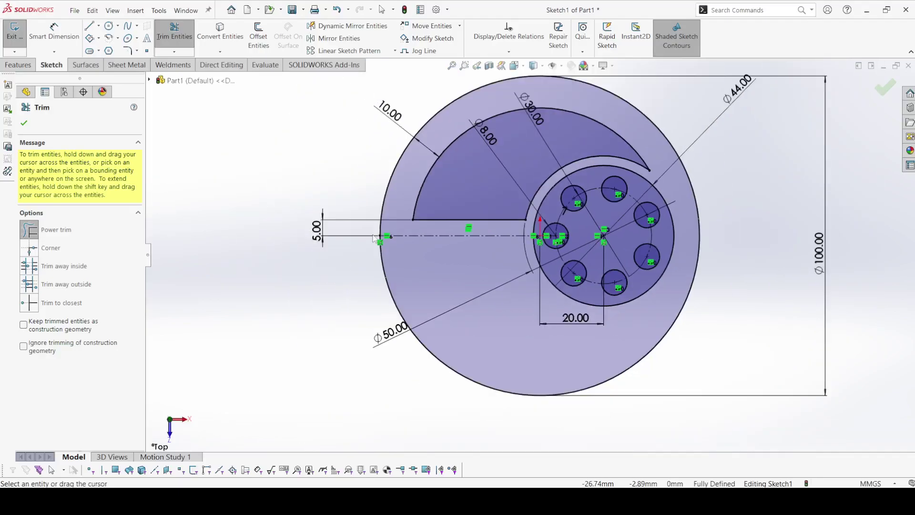
key("Escape")
Fillet the three corners of the crescent pocket outline with a 5 mm radius
left_click(128, 51)
left_click(650, 170)
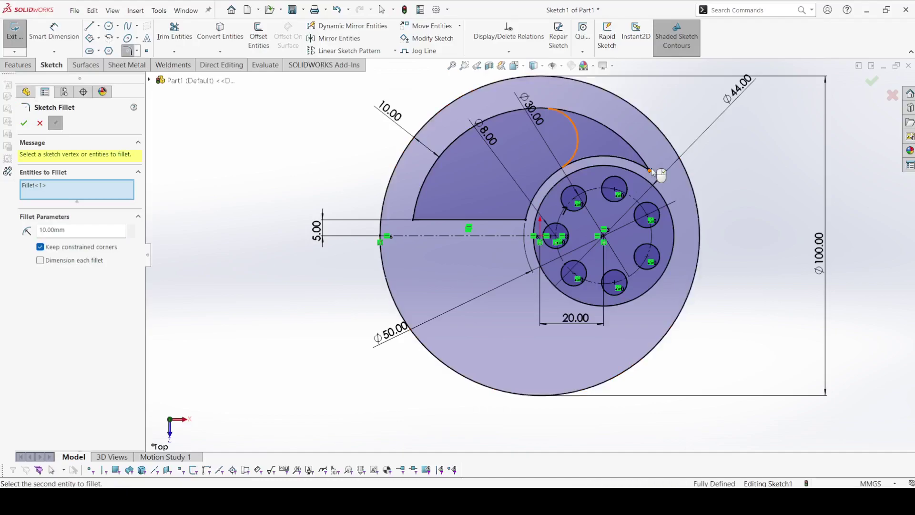
left_click(527, 221)
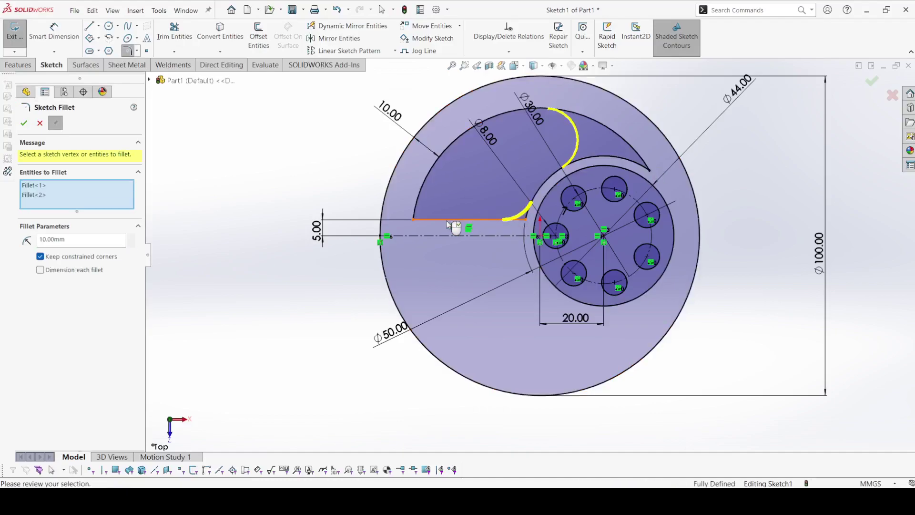
left_click(414, 220)
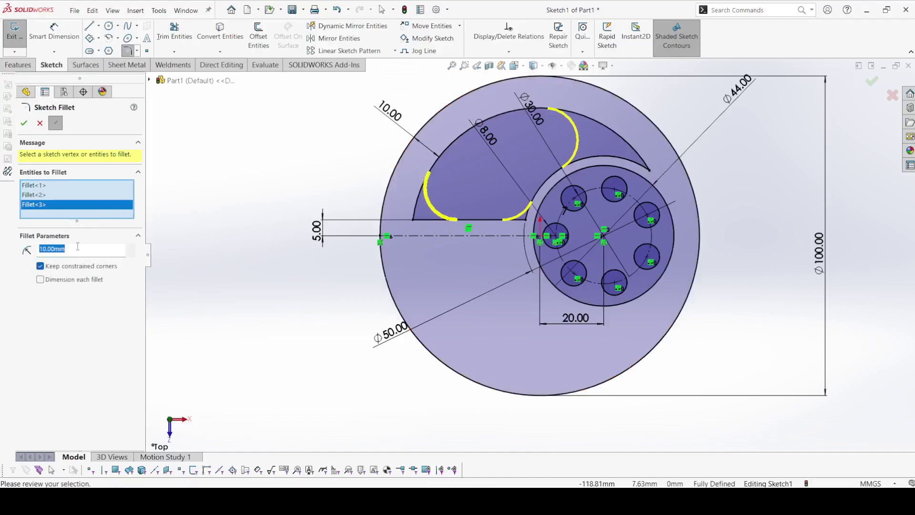
key("Return")
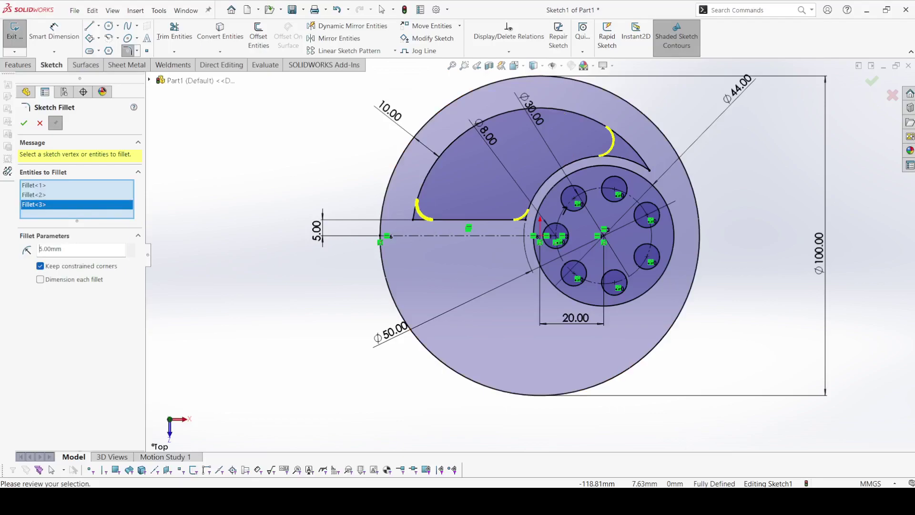
left_click(24, 124)
left_click(30, 124)
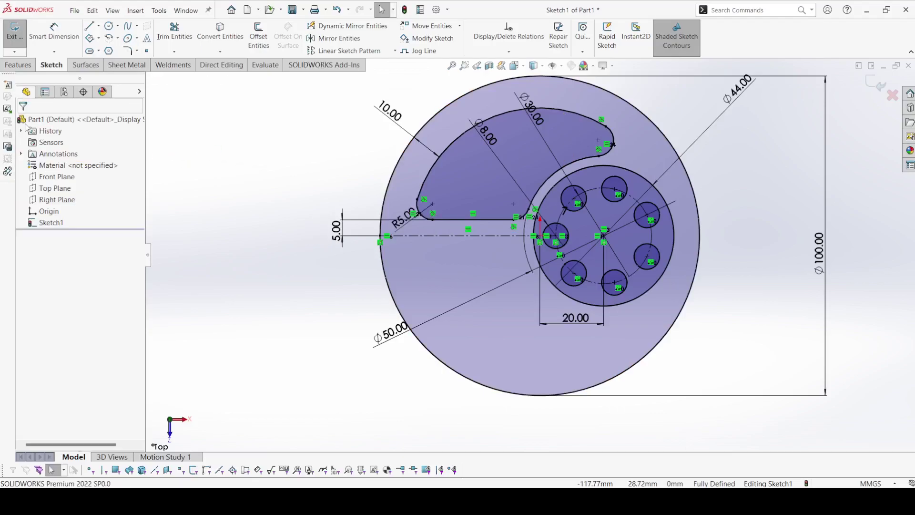
Mirror the filleted pocket outline about the horizontal centreline, keeping the original
left_click(340, 39)
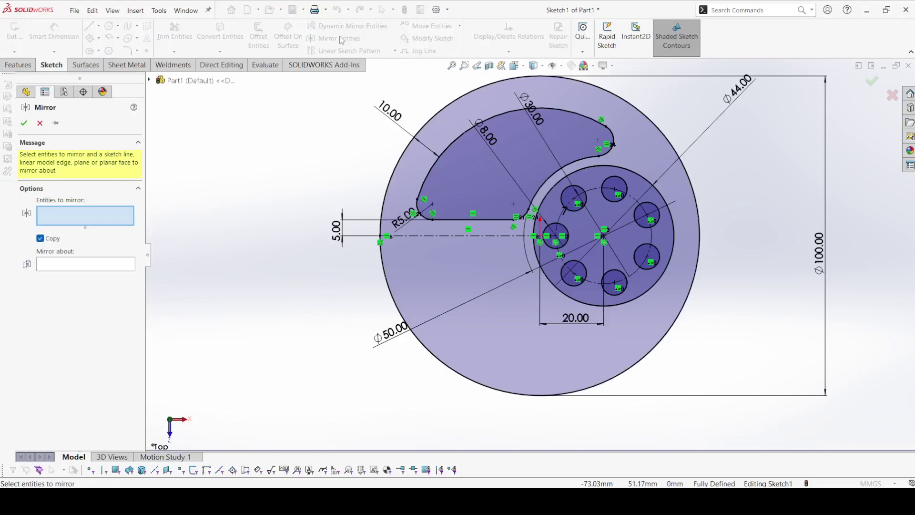
left_click(448, 160)
left_click(81, 311)
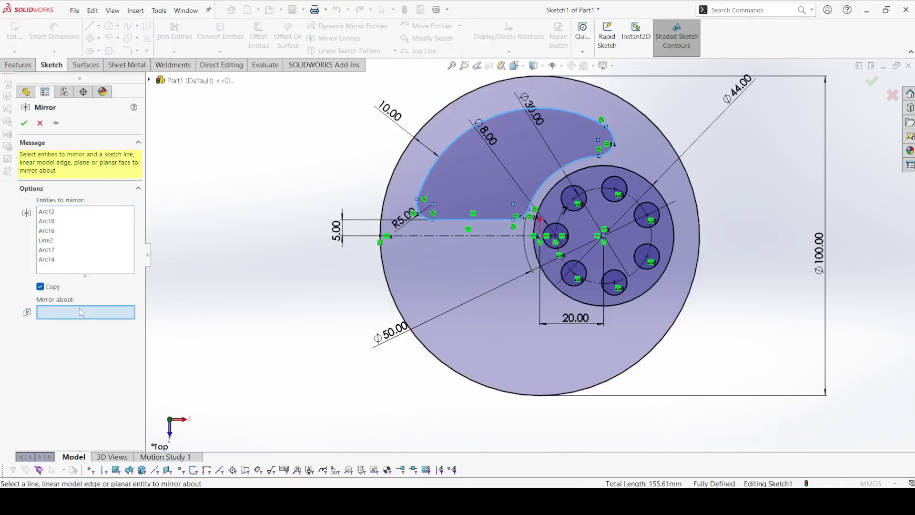
left_click(428, 235)
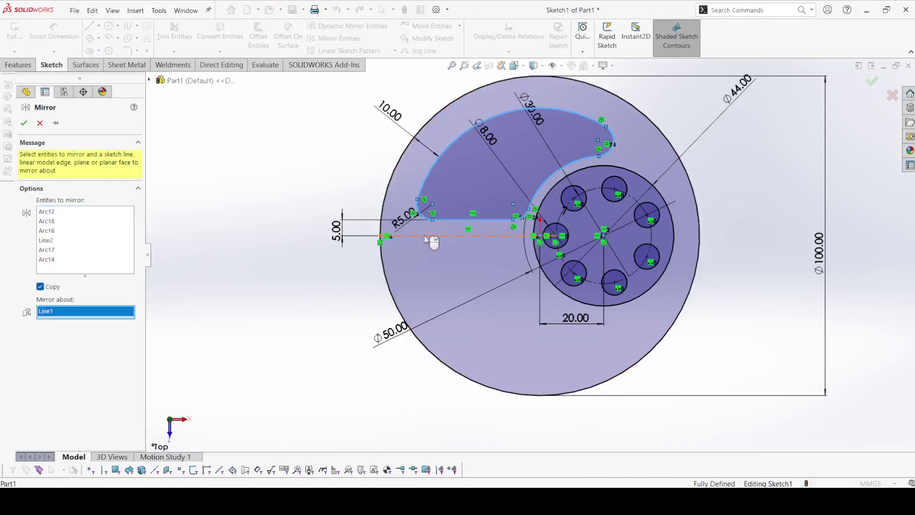
left_click(23, 123)
key("f")
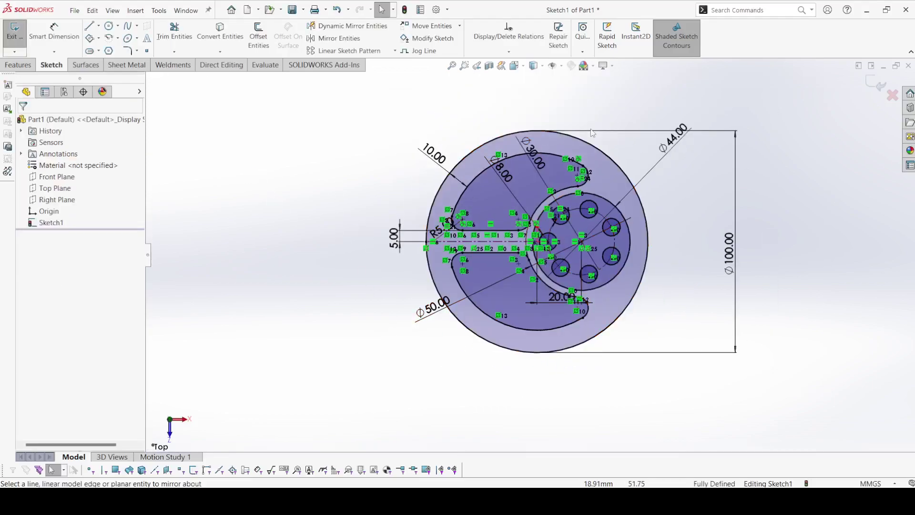
Check the left boss's diameters and the nearby fillet callout in the ex-82 PDF, and return to SOLIDWORKS
key("alt+Tab")
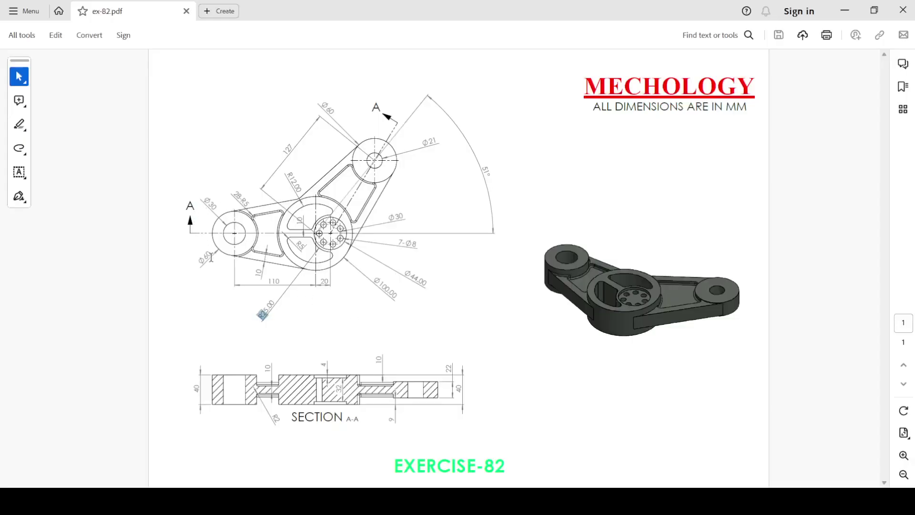
left_click_drag(211, 203, 214, 212)
left_click(216, 211)
left_click(326, 317)
double_click(245, 201)
left_click(236, 303)
key("alt+Tab")
Draw two concentric circles to the left of the hub, level with the origin, the inner one about 20 mm in diameter
left_click(108, 26)
left_click(270, 242)
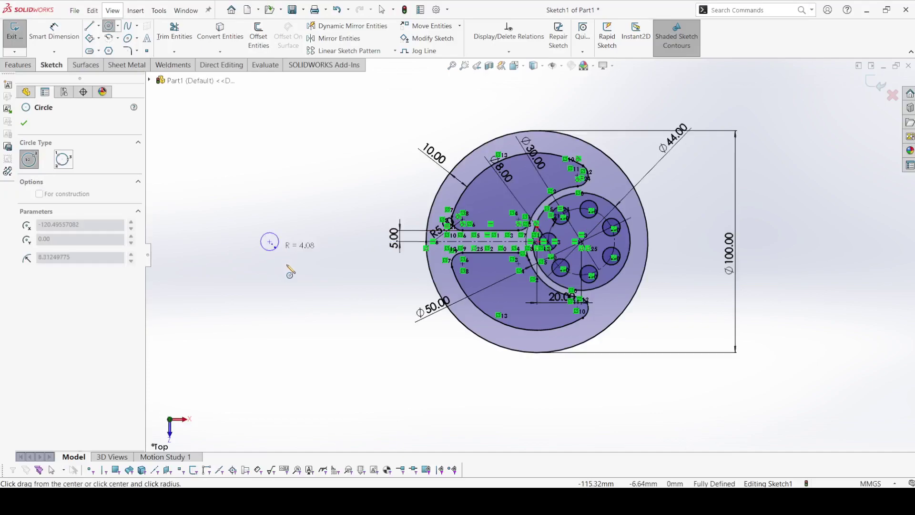
left_click(301, 264)
left_click(269, 242)
left_click(290, 251)
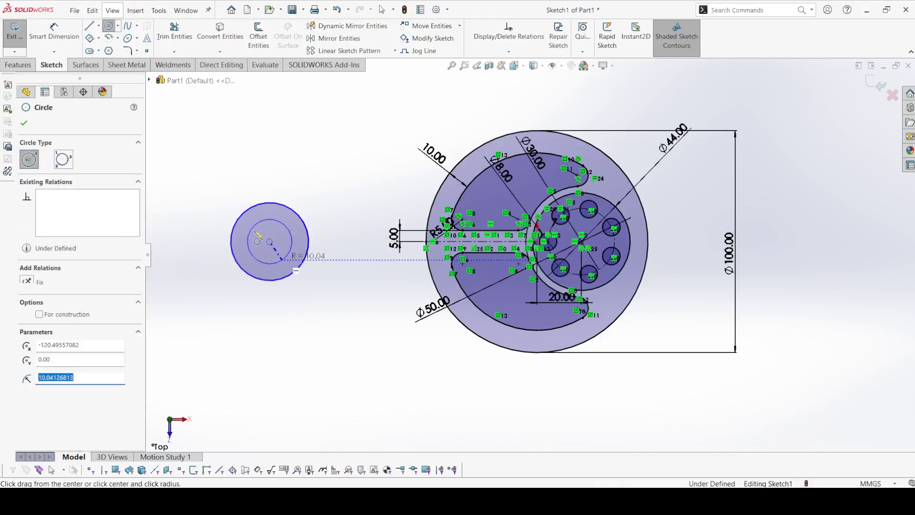
Set the left boss's outer circle to 60 mm in diameter and its inner circle to 30 mm
left_click(54, 33)
left_click(269, 203)
left_click(224, 153)
type("60")
key("Return")
left_click(267, 265)
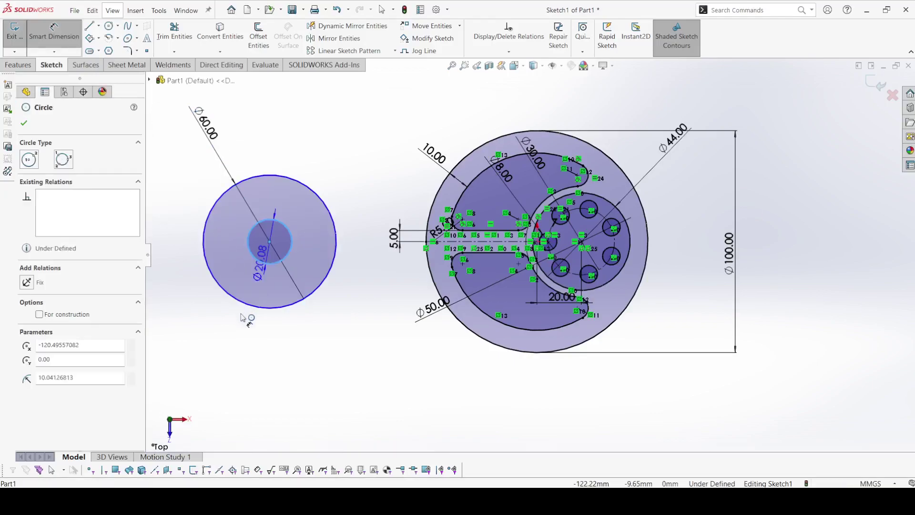
left_click(225, 333)
type("30")
key("Return")
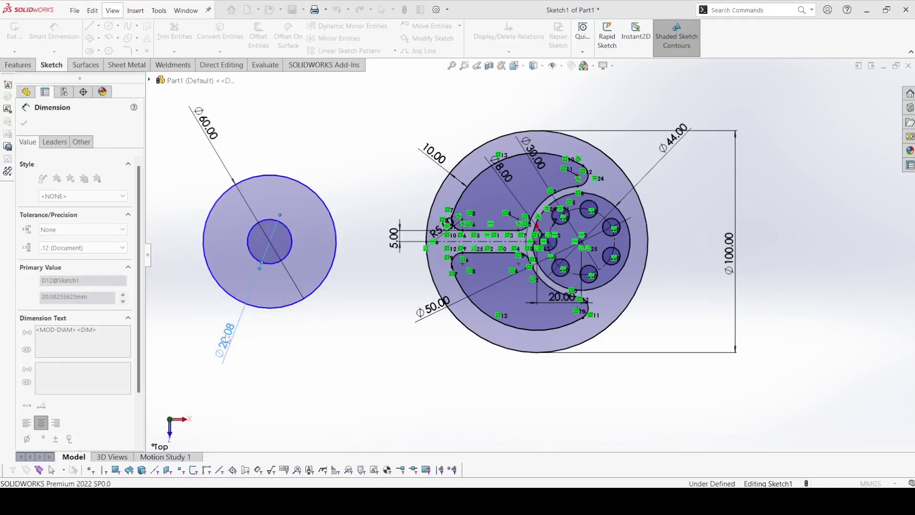
left_click(24, 124)
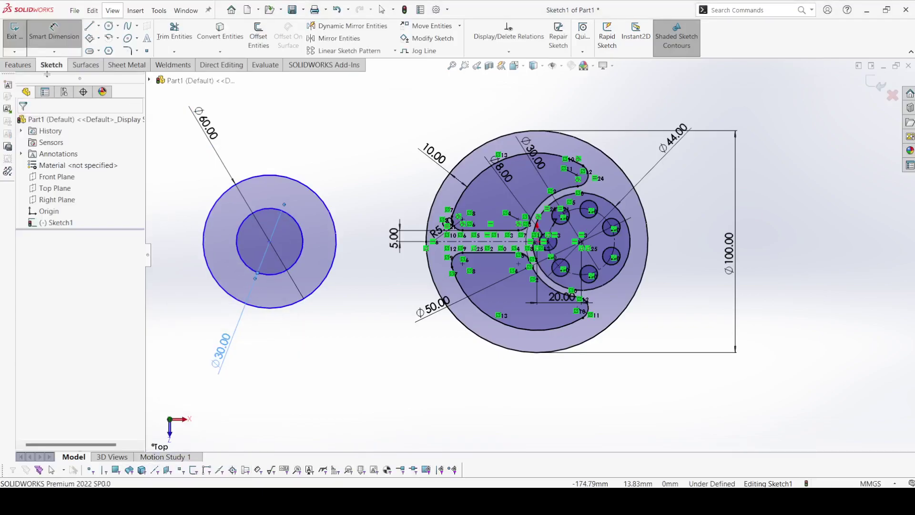
Dimension the horizontal distance from the left boss's centre to the origin as 110 mm
left_click(527, 254)
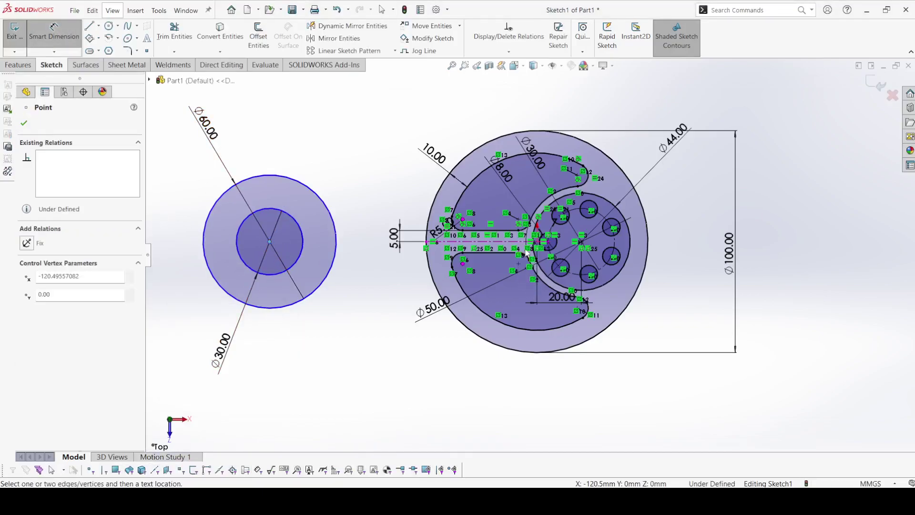
left_click(270, 242)
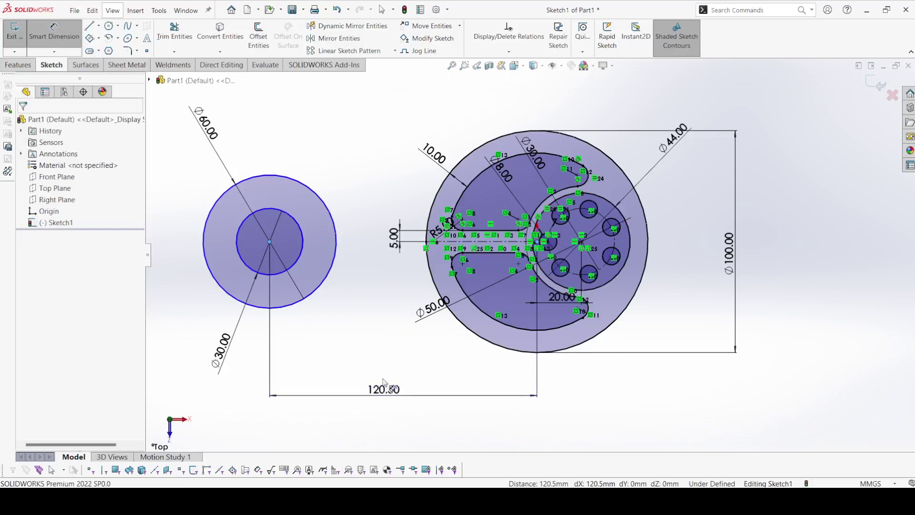
left_click(384, 384)
type("11")
key("Return")
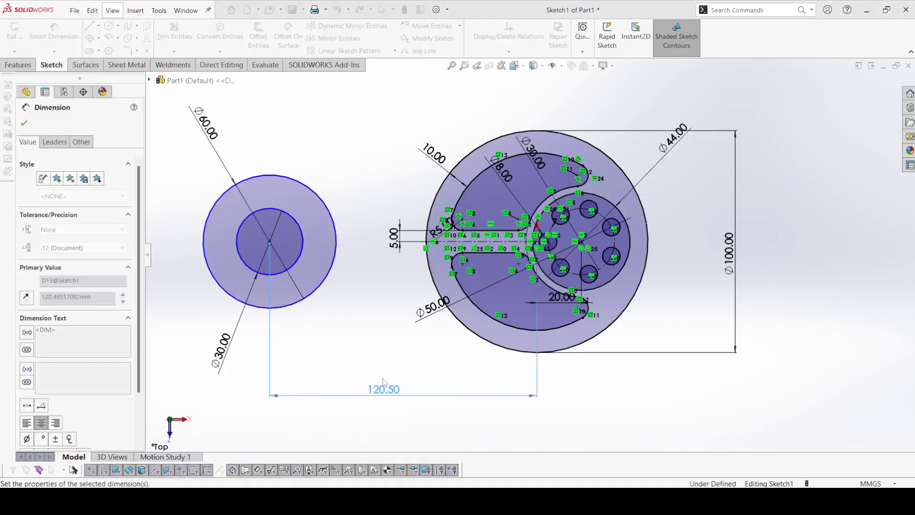
key("Escape")
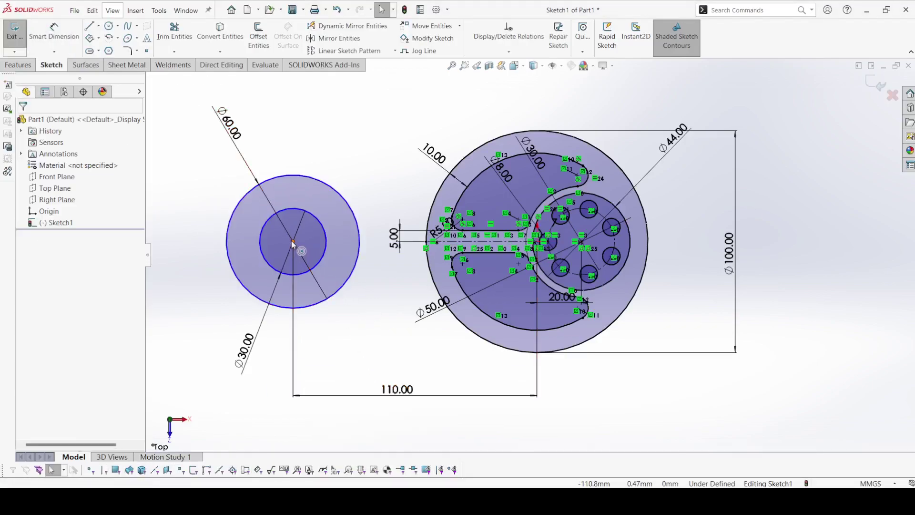
Add a horizontal relation between the left boss's centre and the origin
left_click(292, 242)
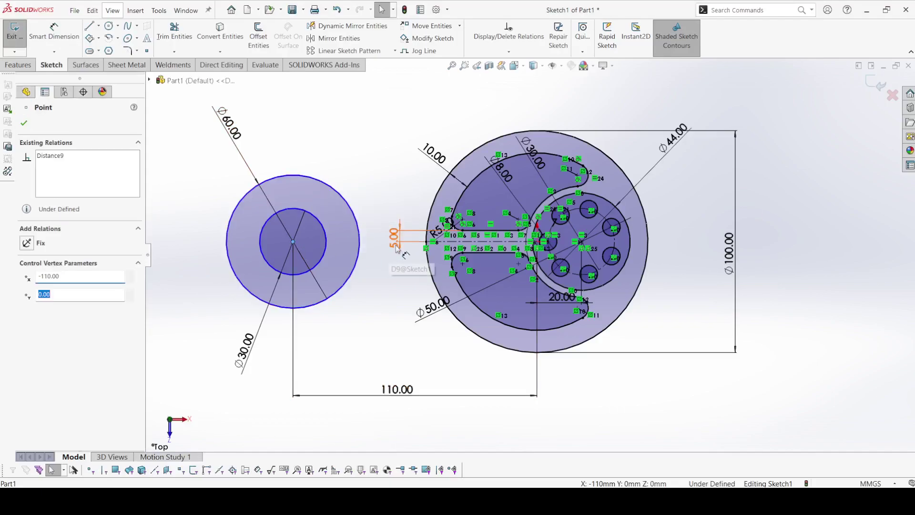
left_click(537, 242)
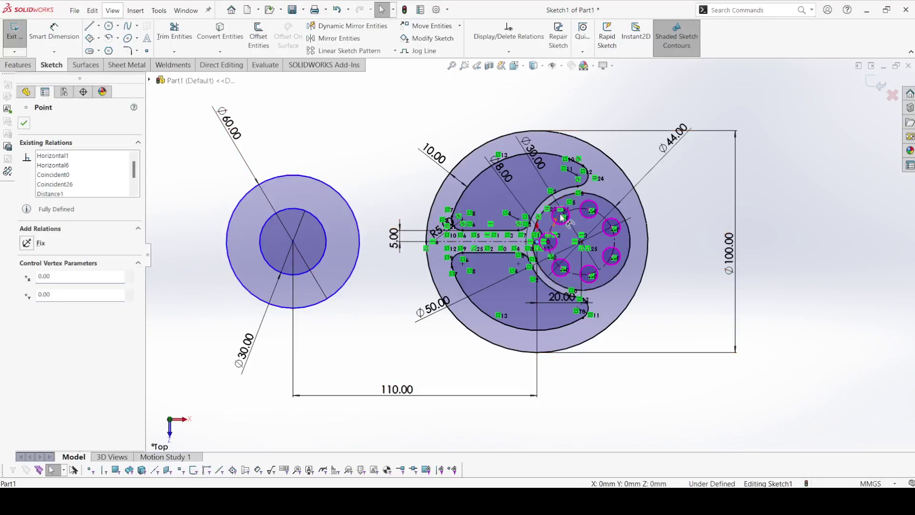
left_click(294, 242)
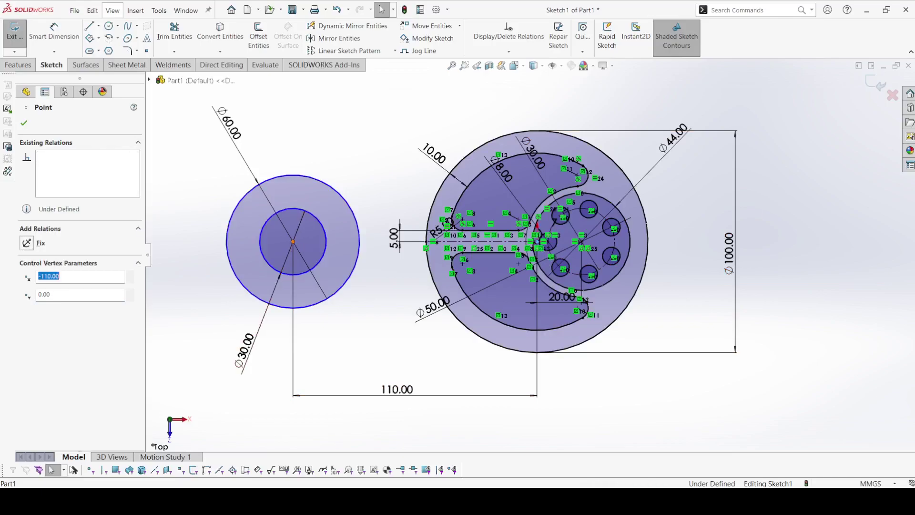
key("Escape")
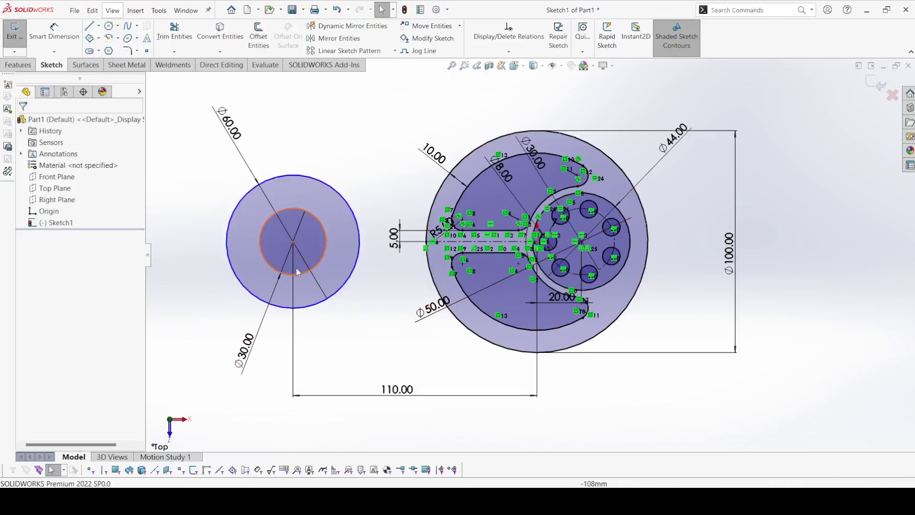
left_click(293, 242)
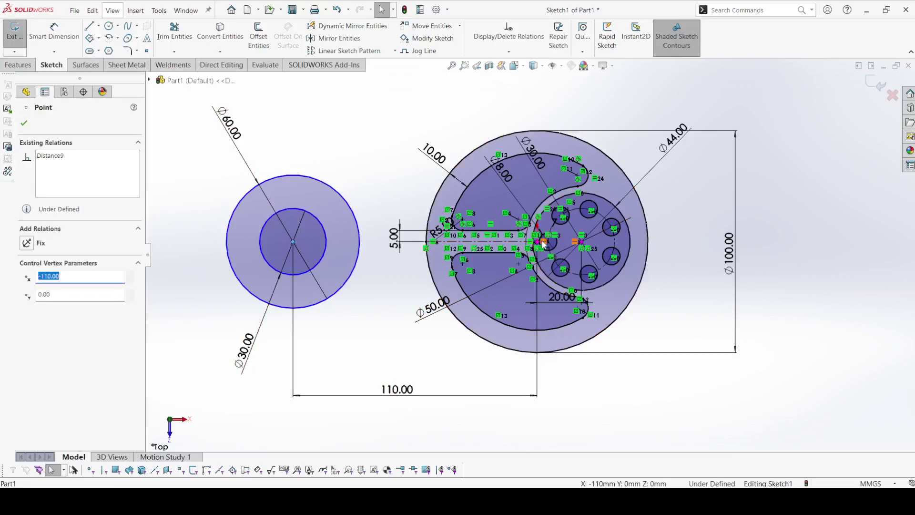
left_click(537, 242, "ctrl")
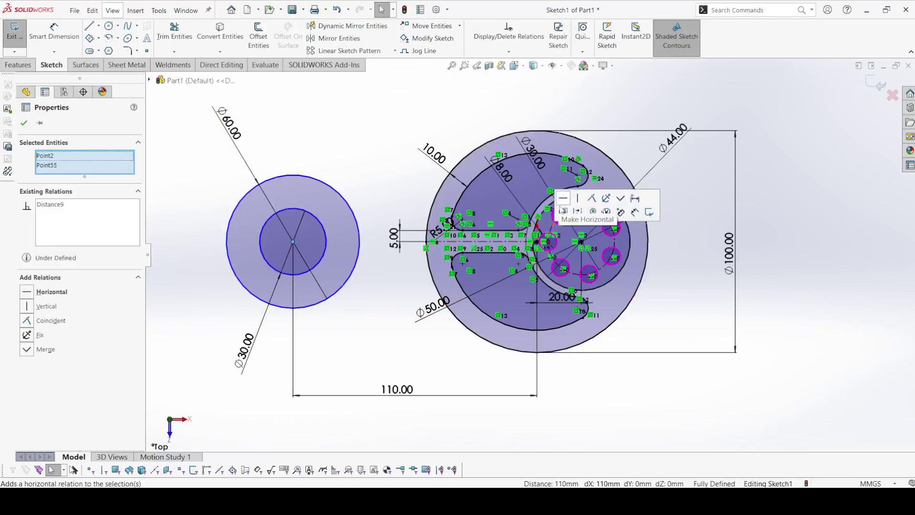
left_click(570, 210)
left_click(585, 367)
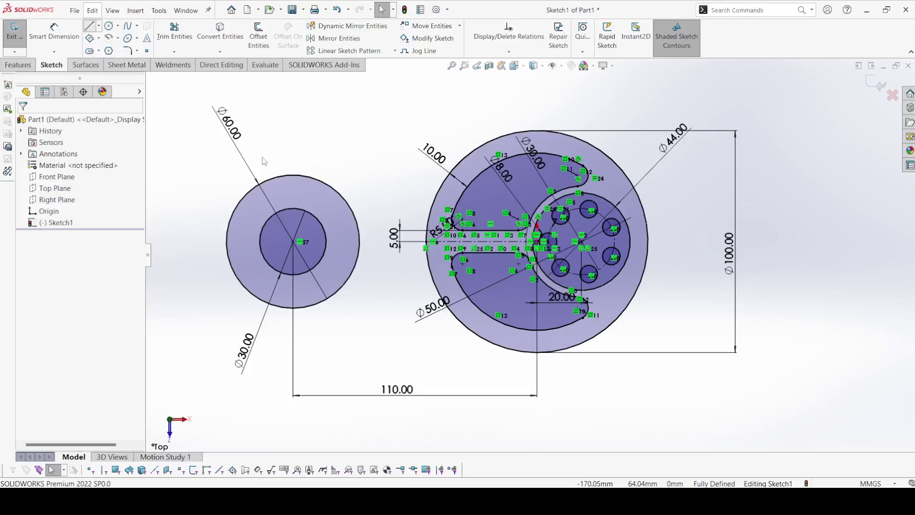
Draw a line about 110 mm long from the upper edge of the left boss's outer circle to the upper edge of the hub circle
key("l")
left_click(293, 176)
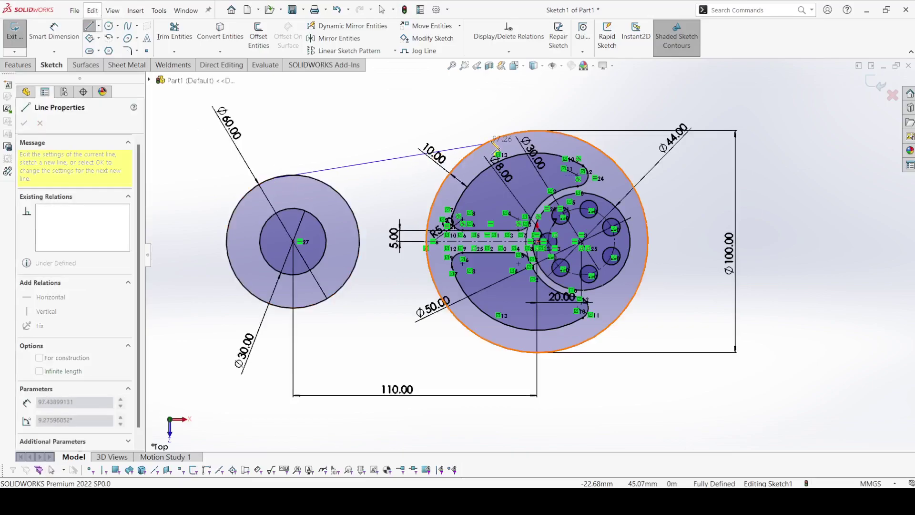
left_click(511, 136)
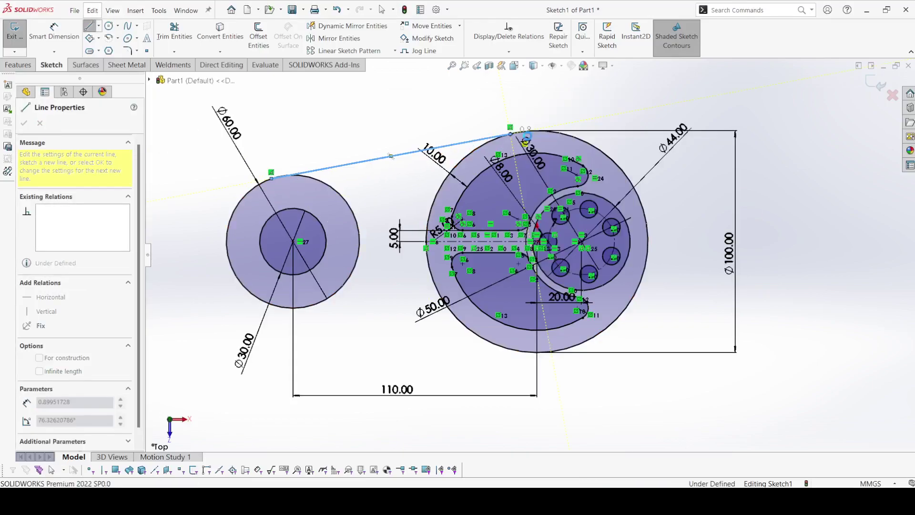
key("Escape")
Make the upper connecting line tangent to the left boss's outer circle and to the hub's 100 mm circle
left_click(311, 170)
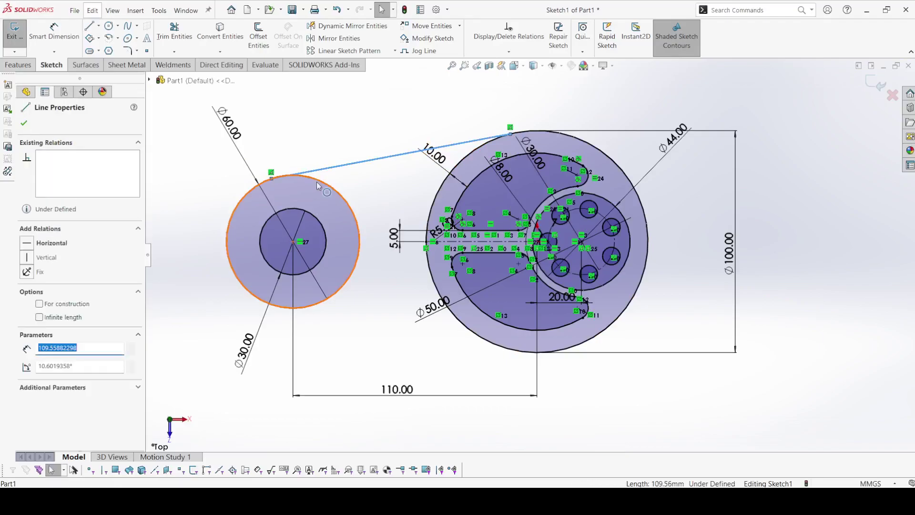
left_click(319, 181, "ctrl")
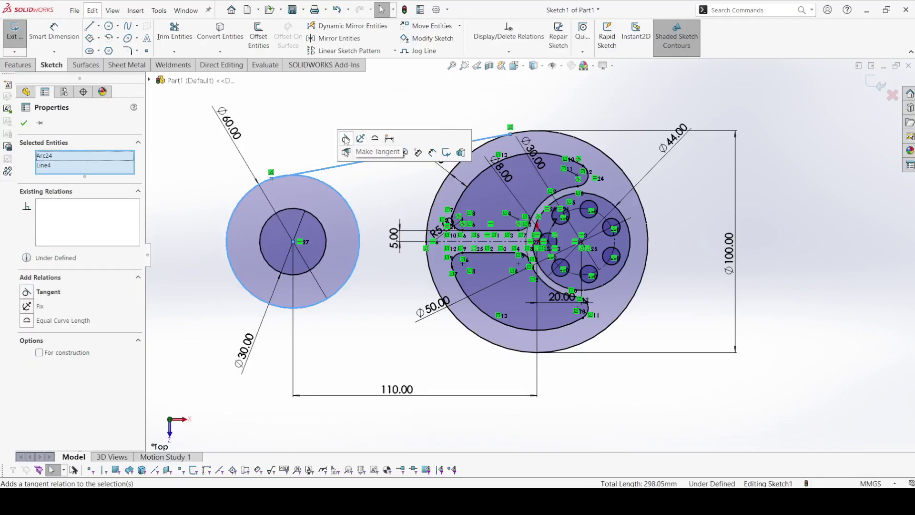
left_click(346, 139)
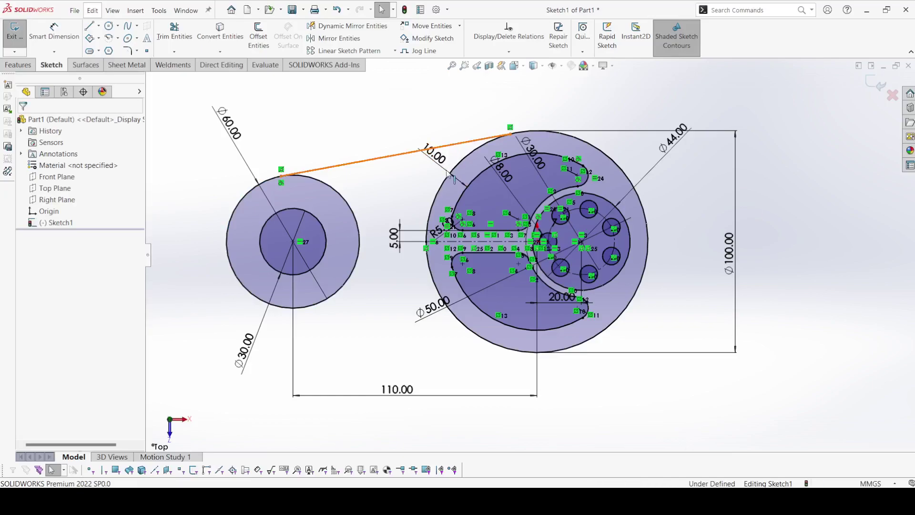
left_click(451, 145)
left_click(482, 144, "ctrl")
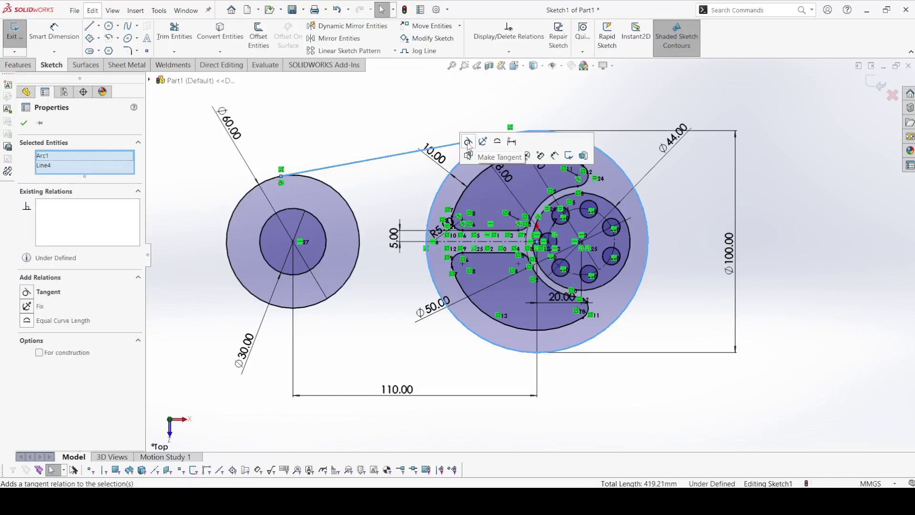
left_click(468, 141)
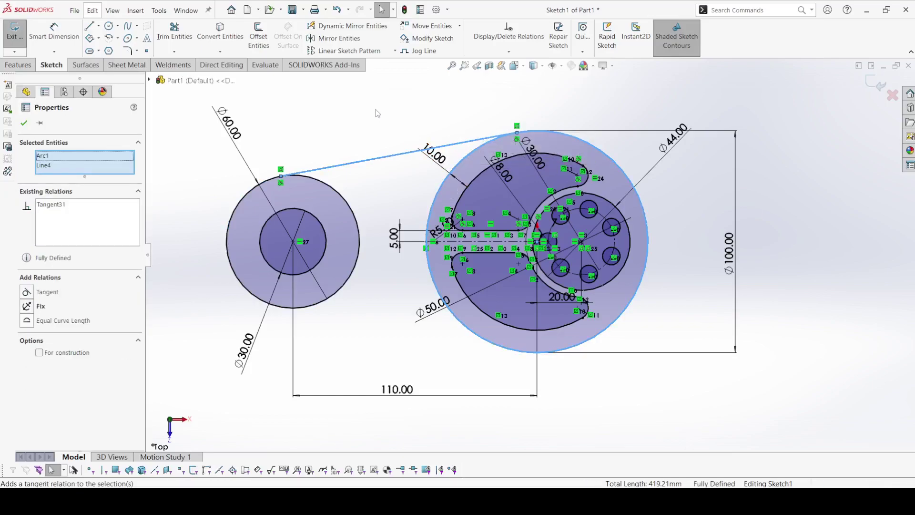
Mirror the upper tangent line about the hub's horizontal centreline
left_click(338, 39)
left_click(368, 163)
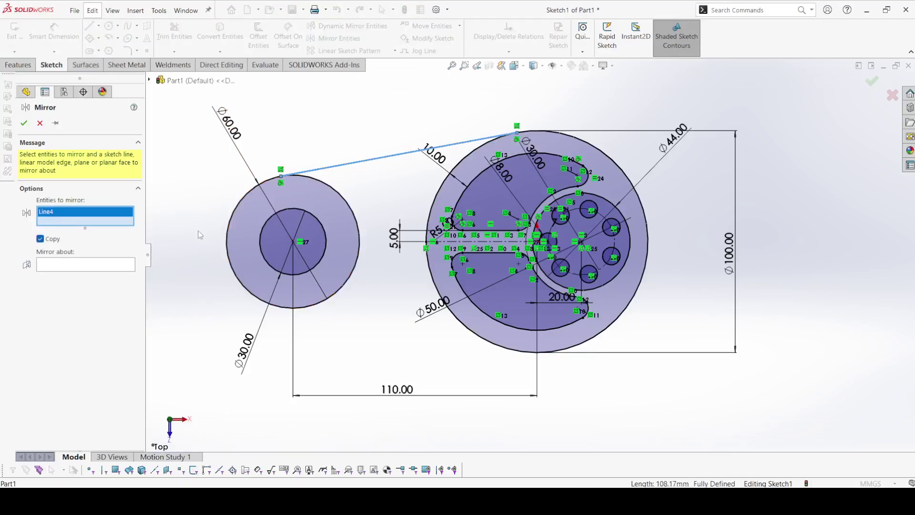
left_click(117, 263)
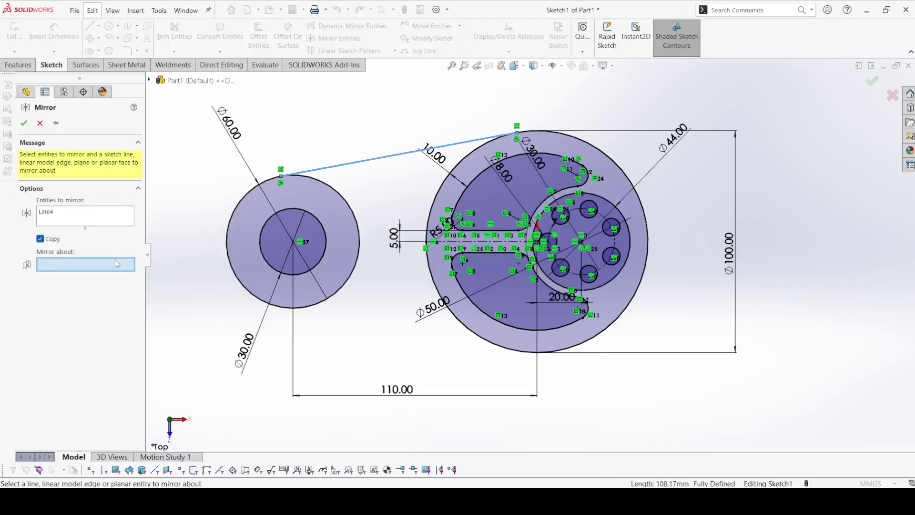
left_click(454, 242)
left_click(22, 123)
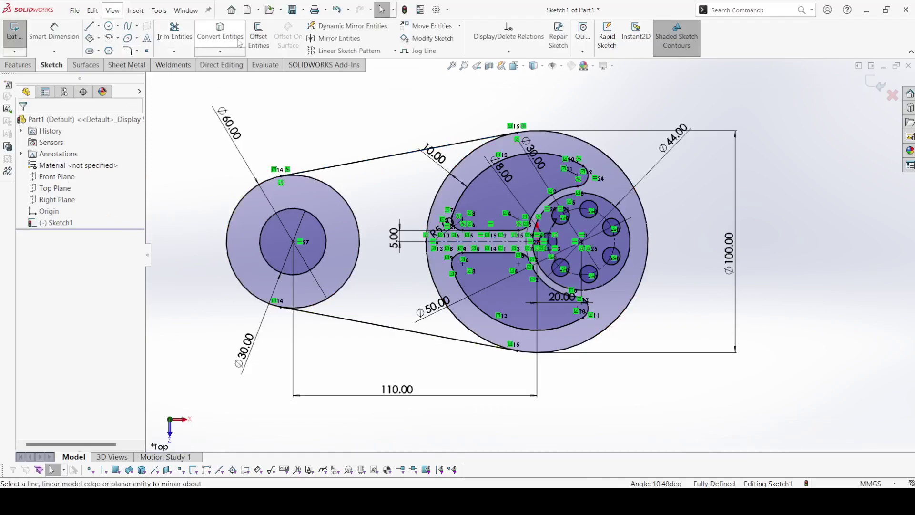
left_click(258, 33)
left_click(373, 160)
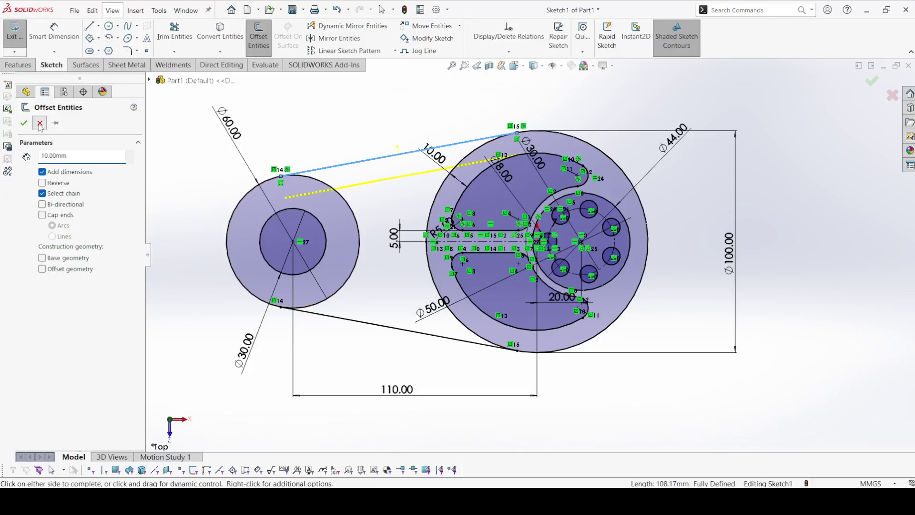
key("Escape")
Delete the upper tangent line and make the lower line tangent to the left boss's outer circle
left_click(339, 166)
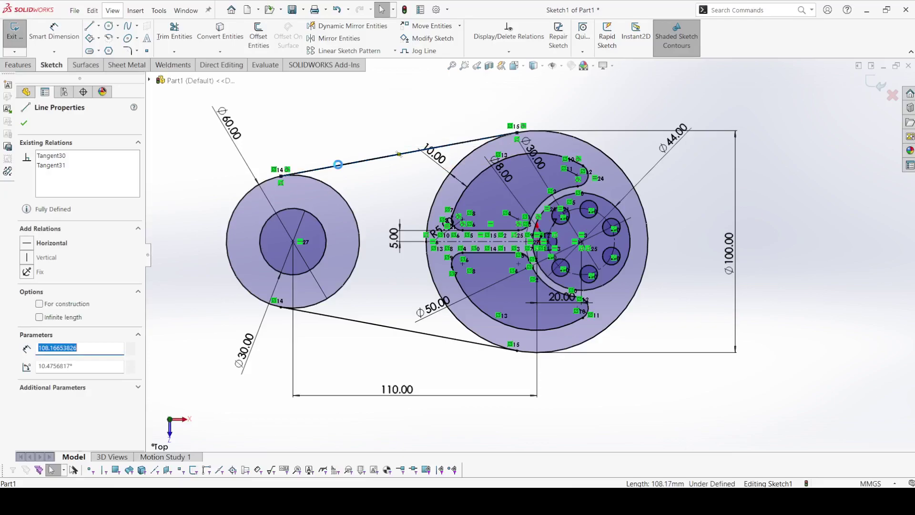
key("Delete")
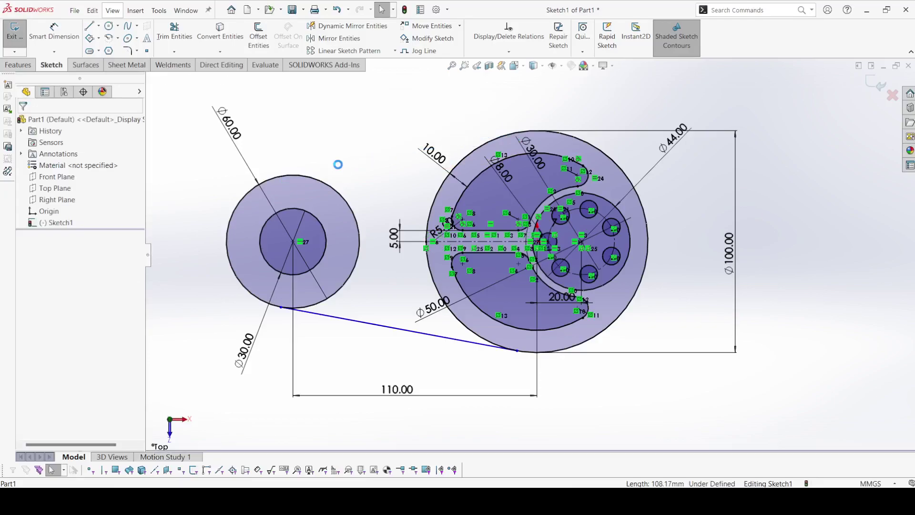
left_click(343, 322)
left_click(344, 288, "ctrl")
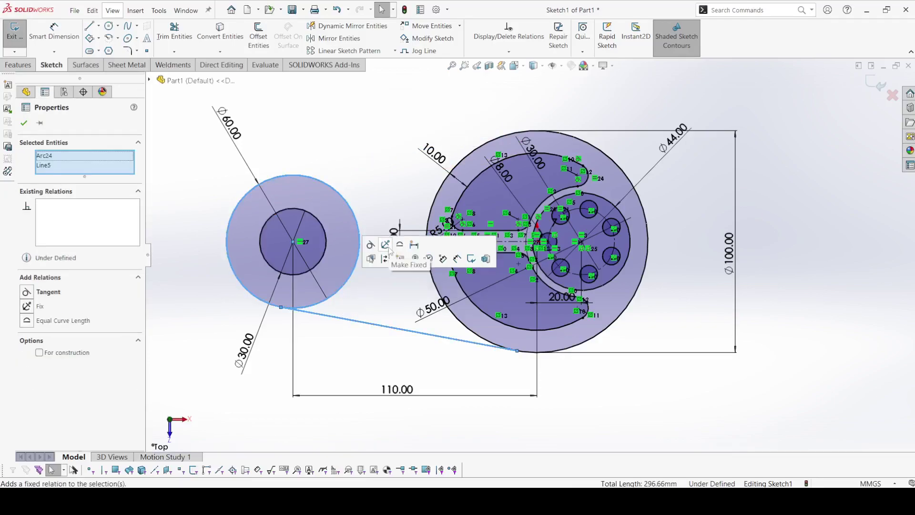
left_click(371, 244)
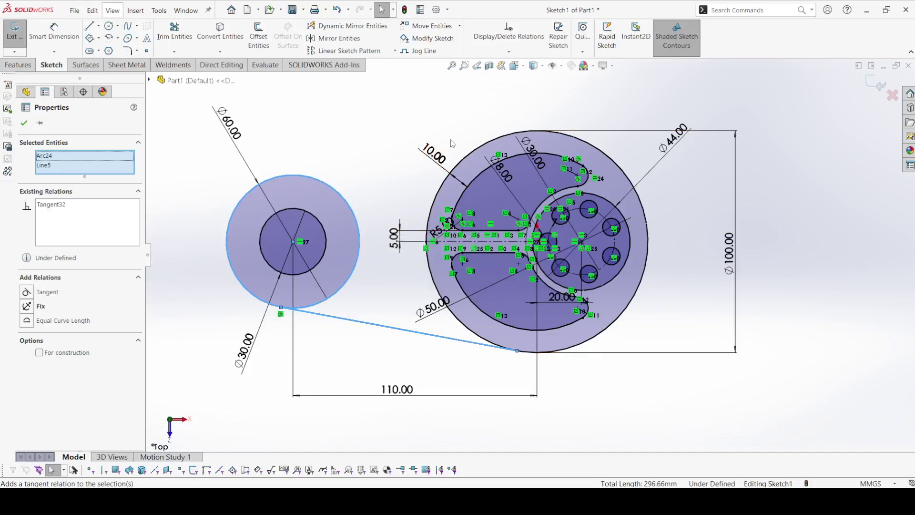
left_click(376, 215)
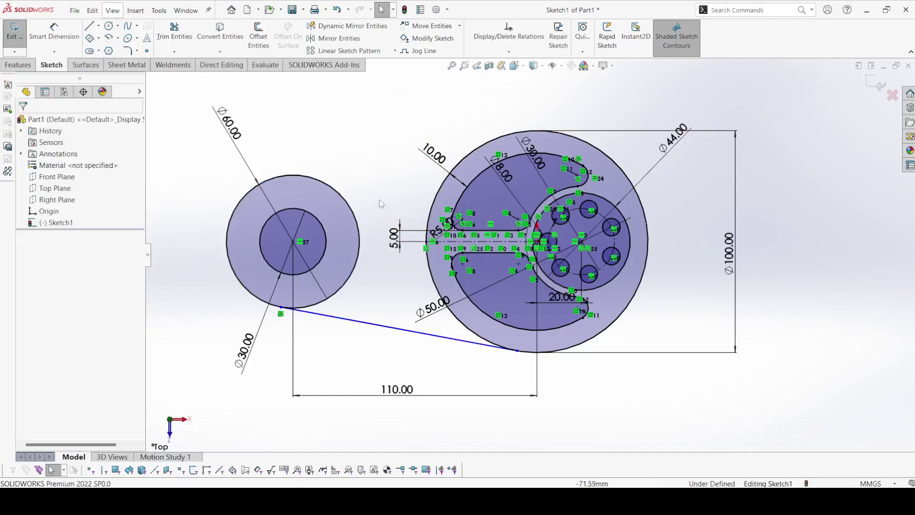
Make the lower connecting line tangent to the hub's 100 mm outer circle
left_click(377, 326)
left_click(469, 330, "ctrl")
left_click(518, 286)
left_click(411, 171)
Check the upper-right boss's diameters and arm angle in the ex-82 PDF, and return to SOLIDWORKS
key("alt+Tab")
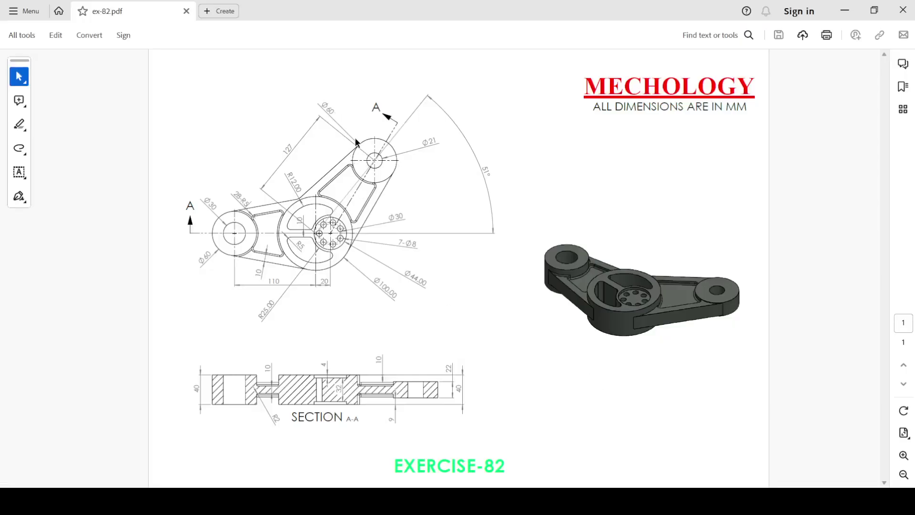
double_click(434, 141)
left_click(442, 165)
double_click(486, 164)
key("alt+Tab")
Draw two concentric circles above and to the right of the hub, the inner one about 19 mm in diameter
left_click(108, 26)
left_click(605, 118)
left_click(628, 139)
left_click(606, 119)
left_click(598, 111)
Set the upper-right boss's outer circle to 60 mm in diameter and its inner circle to 21 mm
left_click(54, 31)
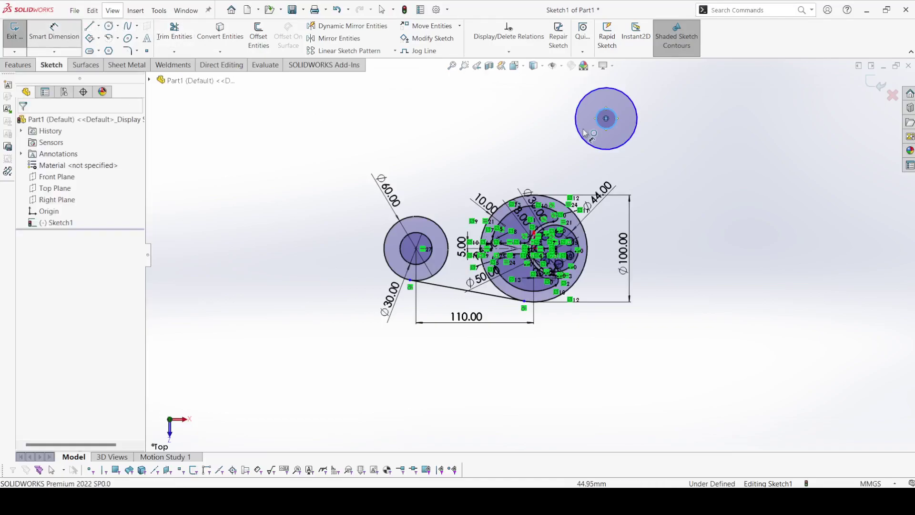
left_click(633, 107)
left_click(725, 81)
type("60")
key("Return")
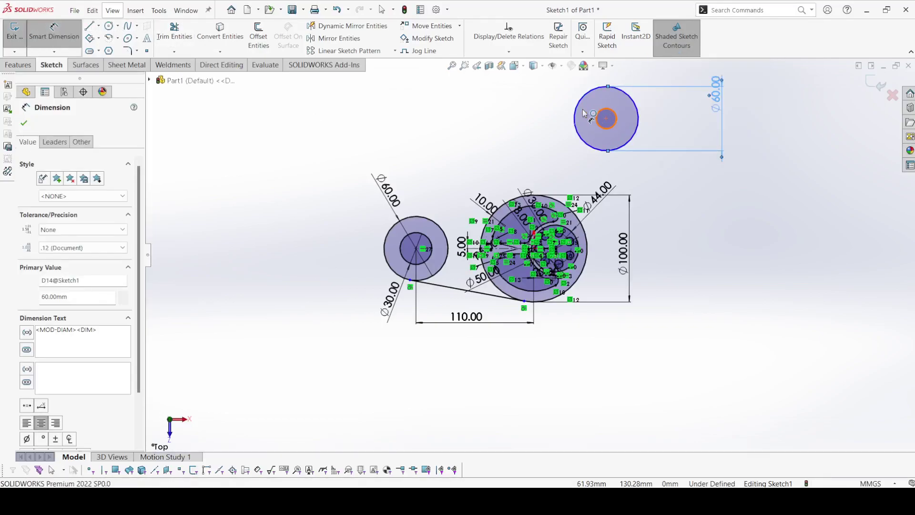
left_click(600, 108)
left_click(513, 106)
type("21")
key("Return")
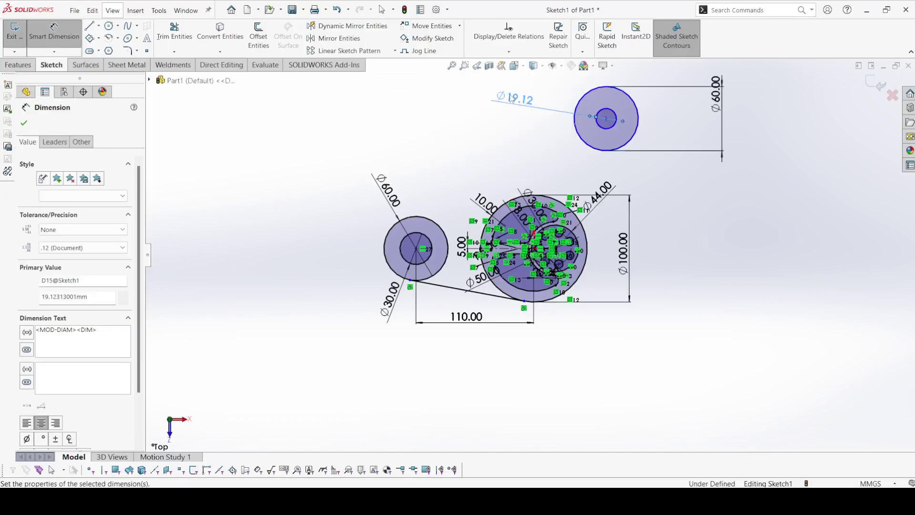
left_click(24, 122)
Draw a centreline about 139 mm long from the origin to the centre of the upper-right boss
left_click(99, 26)
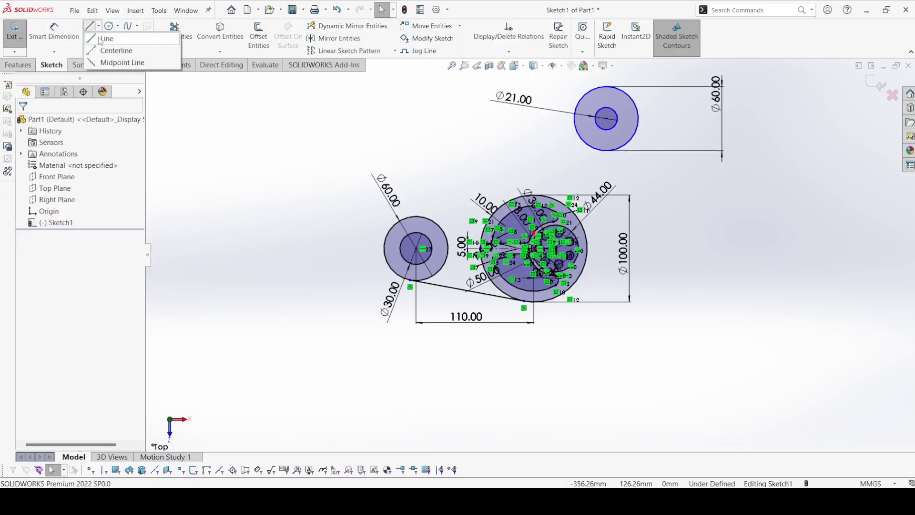
left_click(116, 50)
scroll(547, 256, "down", 5)
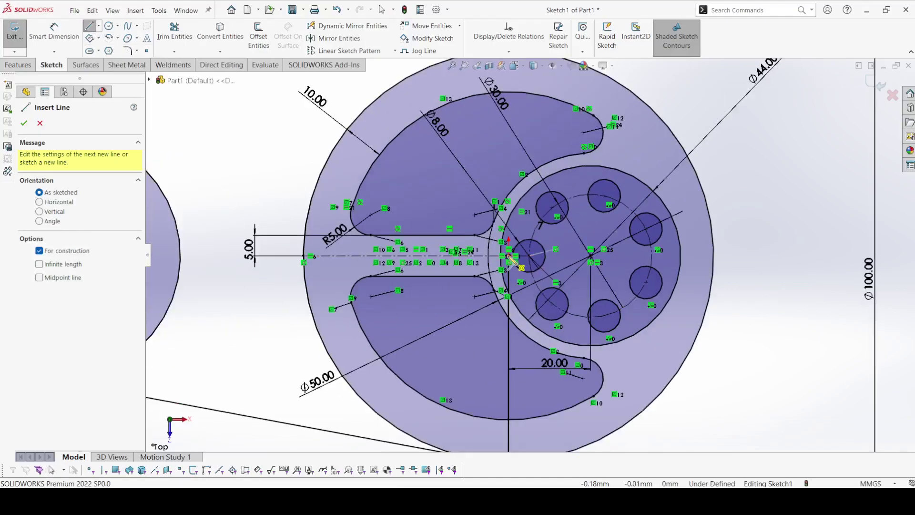
left_click(519, 258)
scroll(519, 258, "up", 6)
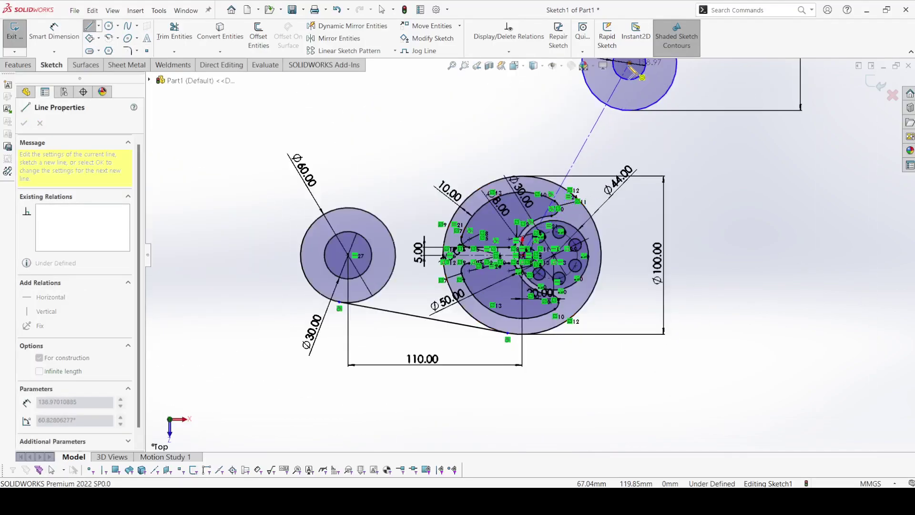
right_click(629, 66)
left_click(653, 73)
Dimension the angle between the upper-right boss's centreline and the hub's horizontal centreline as 51°
left_click(60, 31)
left_click(591, 133)
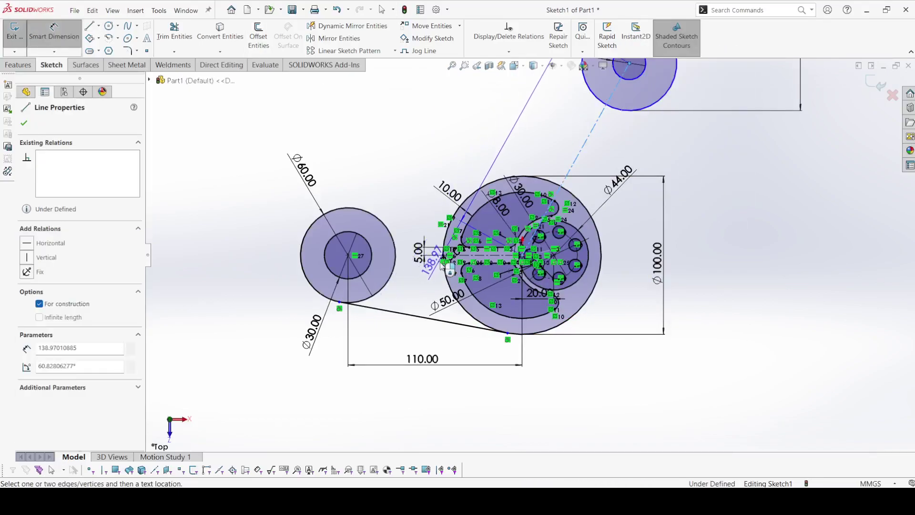
left_click(468, 259)
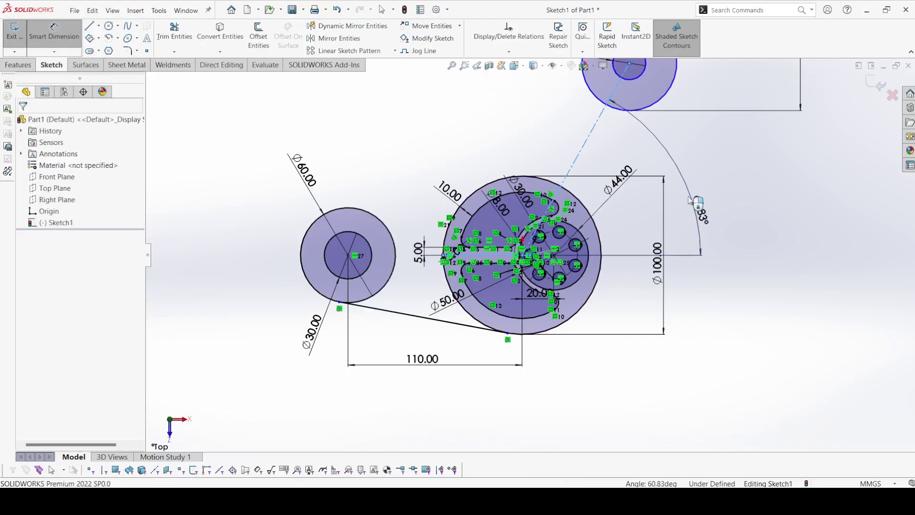
left_click(689, 204)
type("51")
key("Return")
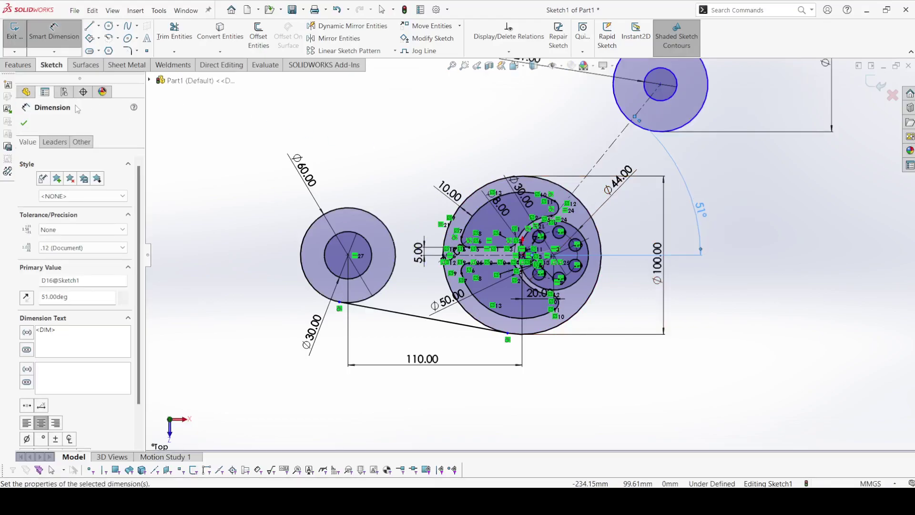
left_click(24, 124)
Dimension the centreline from the origin to the upper-right boss as 127 mm
key("f")
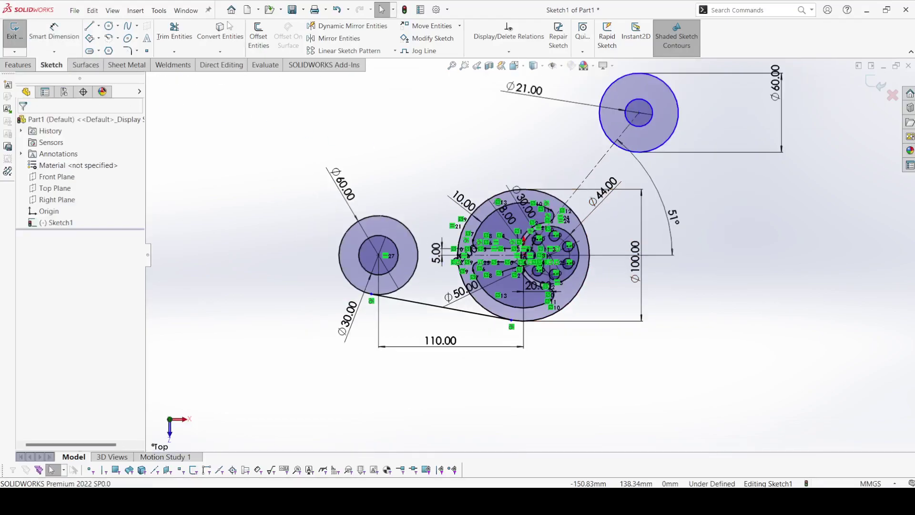
left_click(65, 40)
left_click(582, 168)
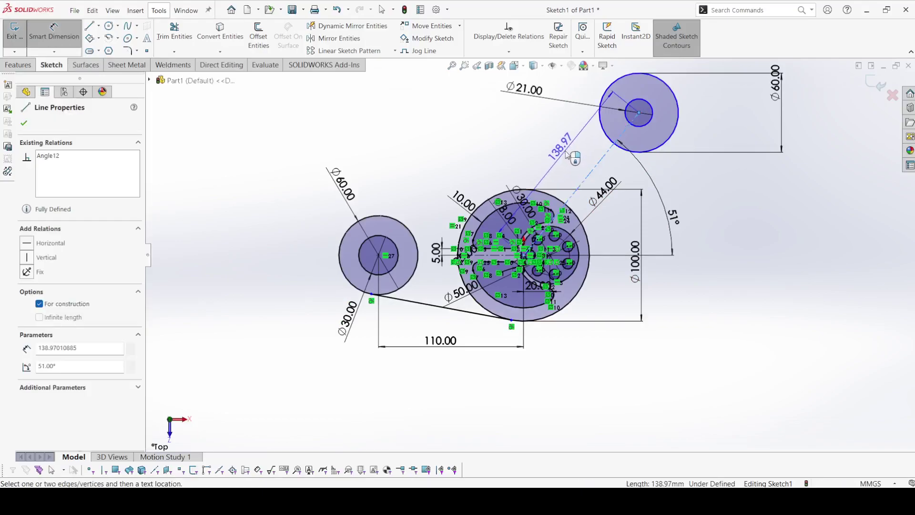
left_click(566, 149)
type("127")
key("Return")
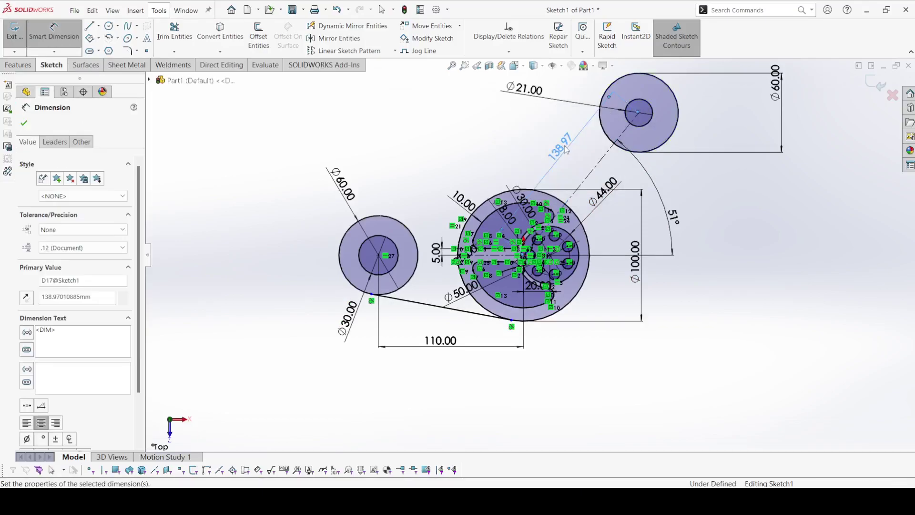
left_click(56, 94)
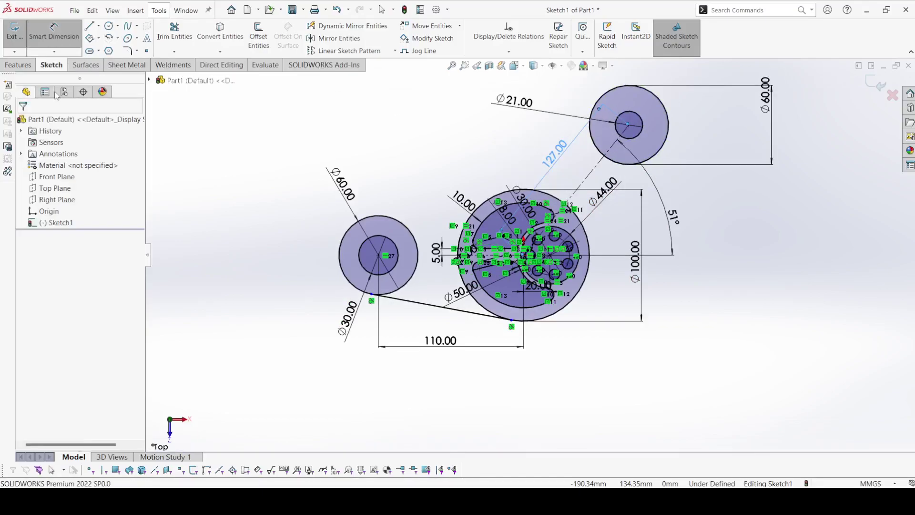
Draw a line from the lower-right side of the upper-right boss's outer circle, tangent to the lower-right side of the hub
left_click(89, 26)
left_click(659, 150)
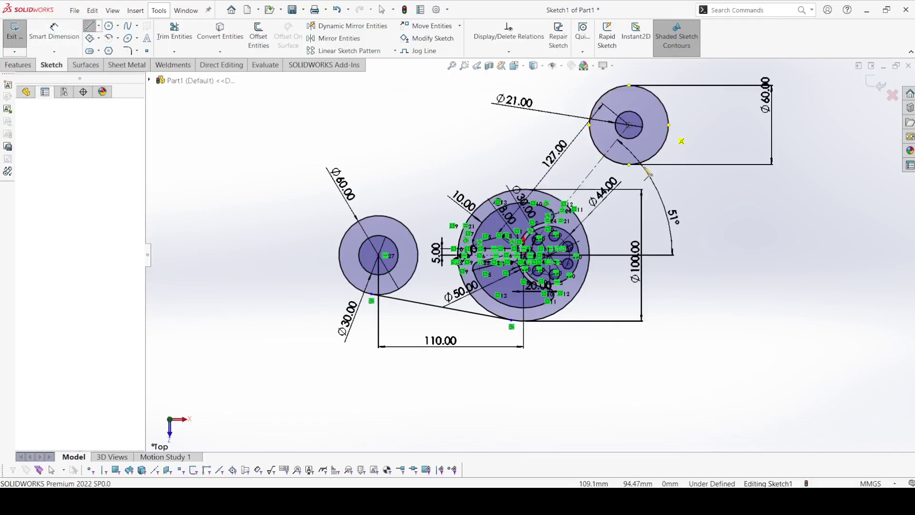
left_click(579, 297)
right_click(582, 300)
left_click(603, 302)
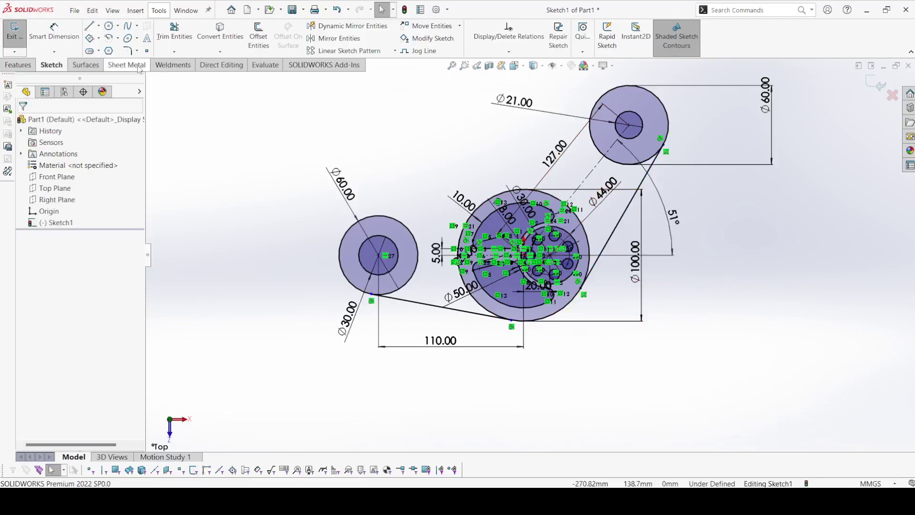
Draw two connected lines from the top of the left boss, over a corner above the hub, to the upper-right boss, the second about 110 mm long
left_click(89, 26)
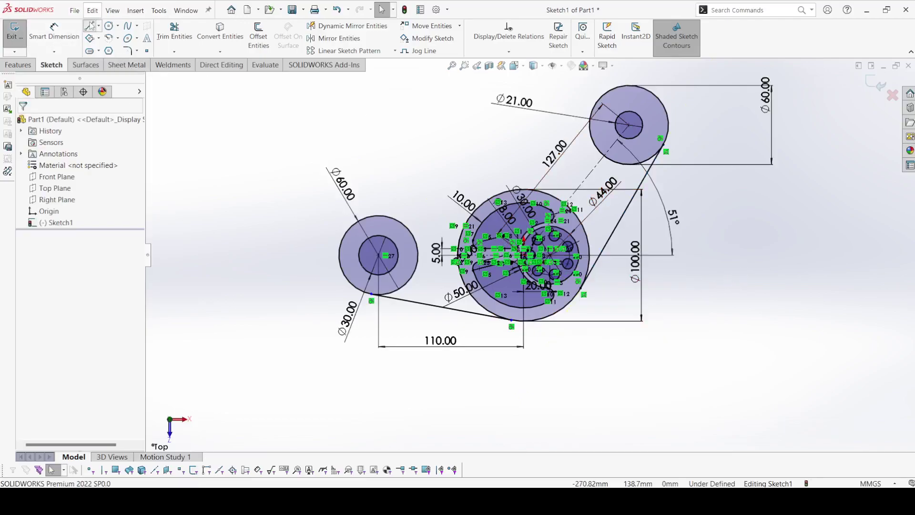
left_click(366, 218)
left_click(491, 174)
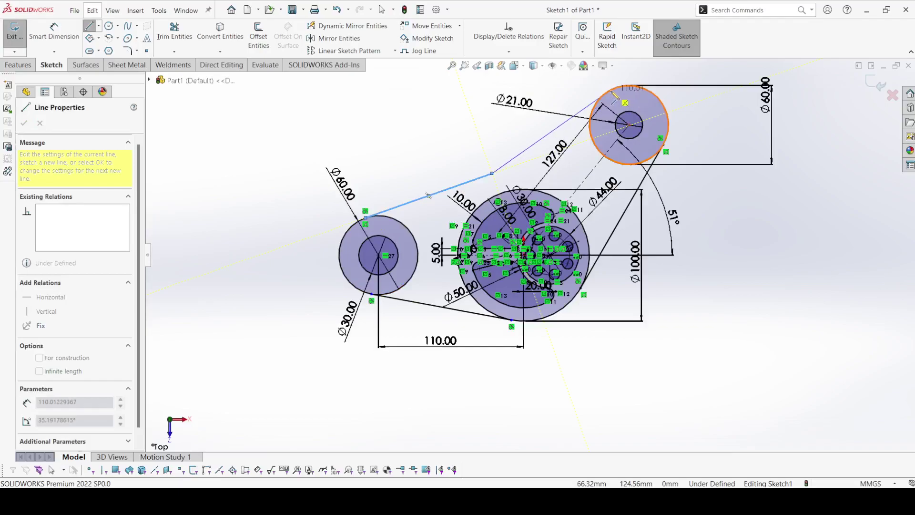
right_click(613, 94)
left_click(638, 99)
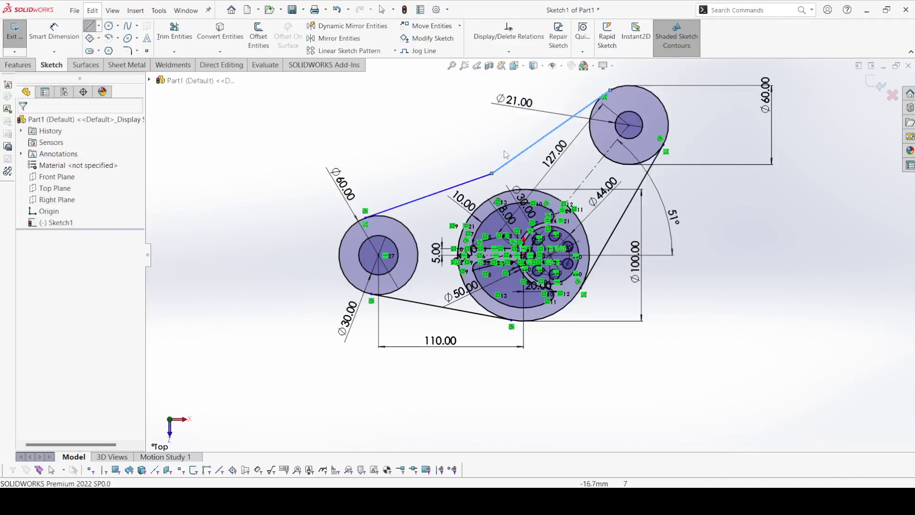
Make the upper line leading to the upper-right boss tangent to the hub's outer circle
left_click(550, 132)
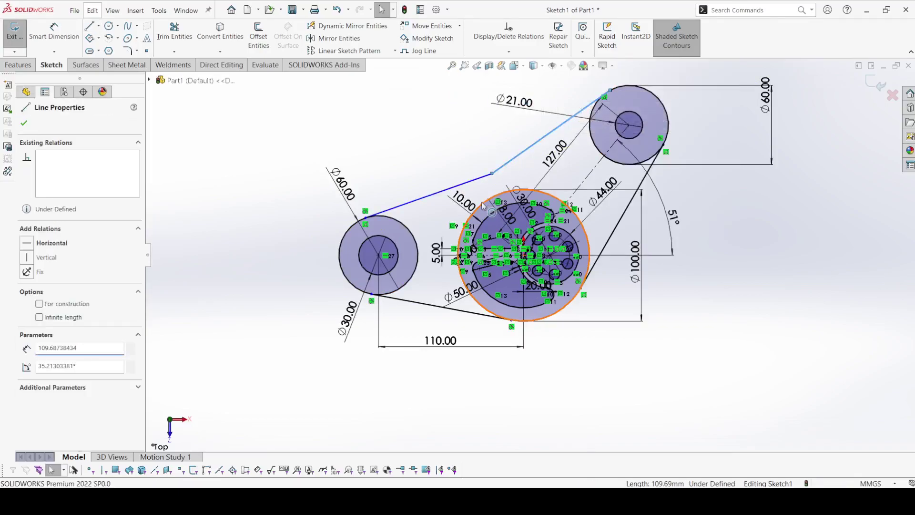
left_click(484, 205, "ctrl")
left_click(509, 161)
left_click(448, 147)
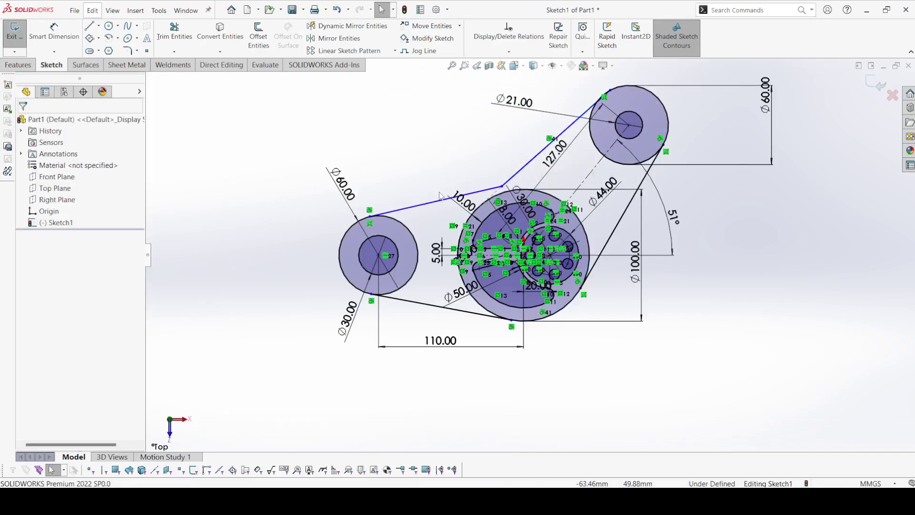
Make the upper line coming from the left boss tangent to the hub's outer circle
left_click(435, 204)
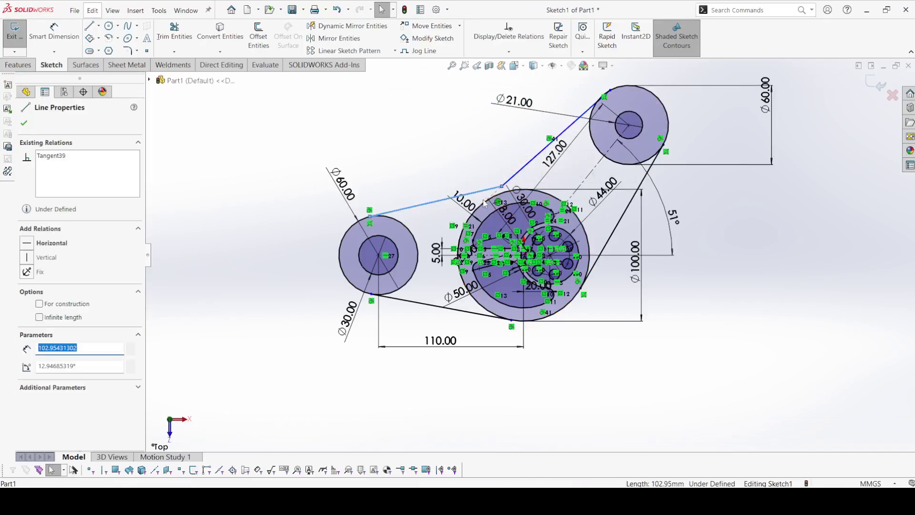
key("Escape")
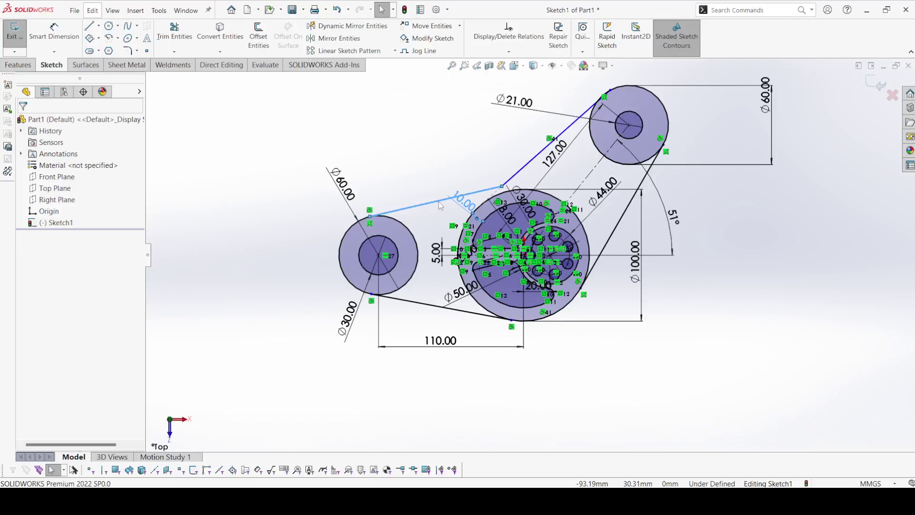
scroll(476, 196, "down", 5)
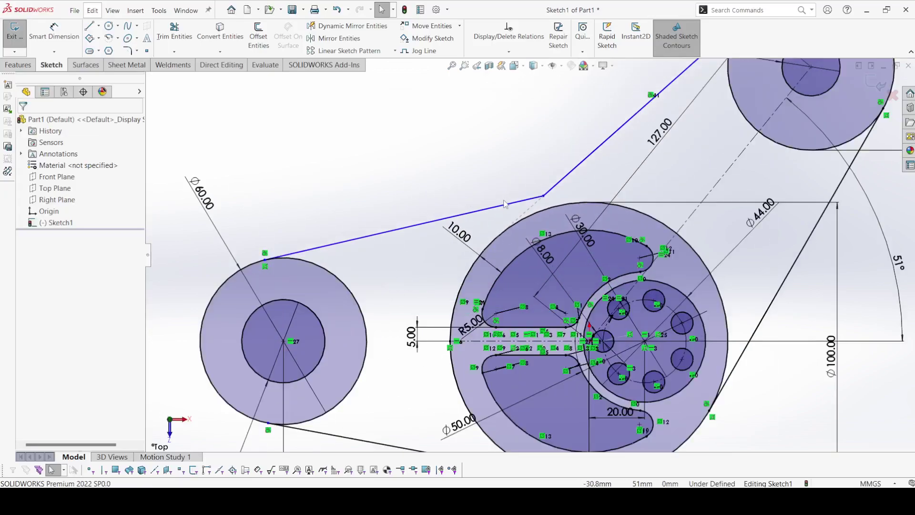
left_click(506, 206)
left_click(543, 210, "ctrl")
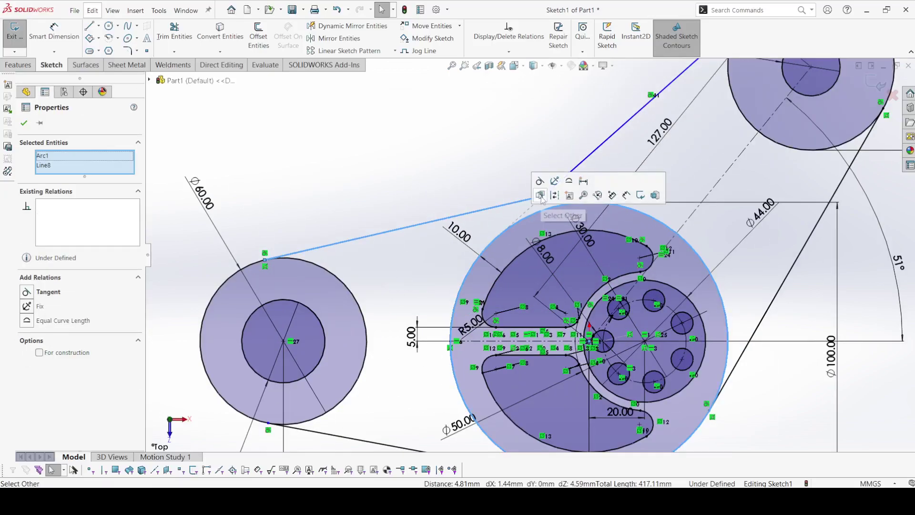
left_click(540, 181)
key("f")
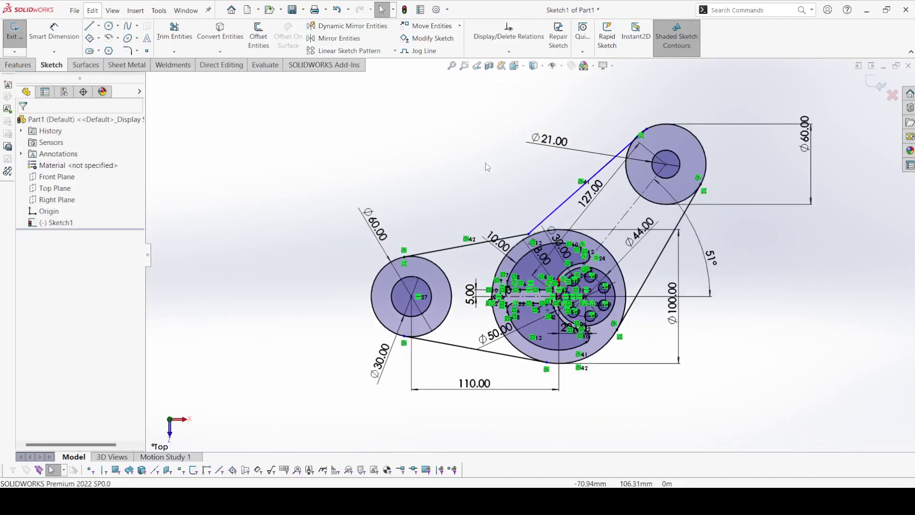
Make the upper-right connecting line tangent to the outer circle of the upper-right boss
scroll(644, 145, "down", 6)
left_click(546, 188)
left_click(553, 256, "ctrl")
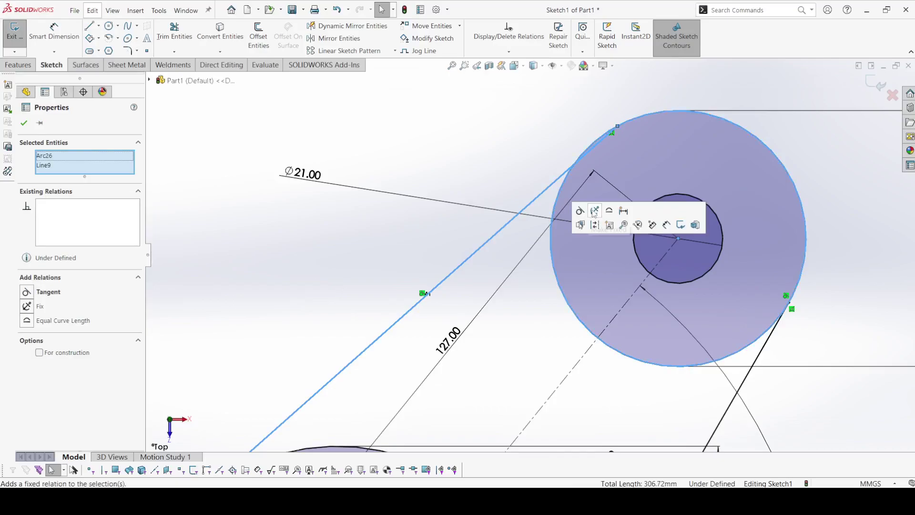
left_click(580, 211)
left_click(520, 135)
scroll(536, 122, "up", 6)
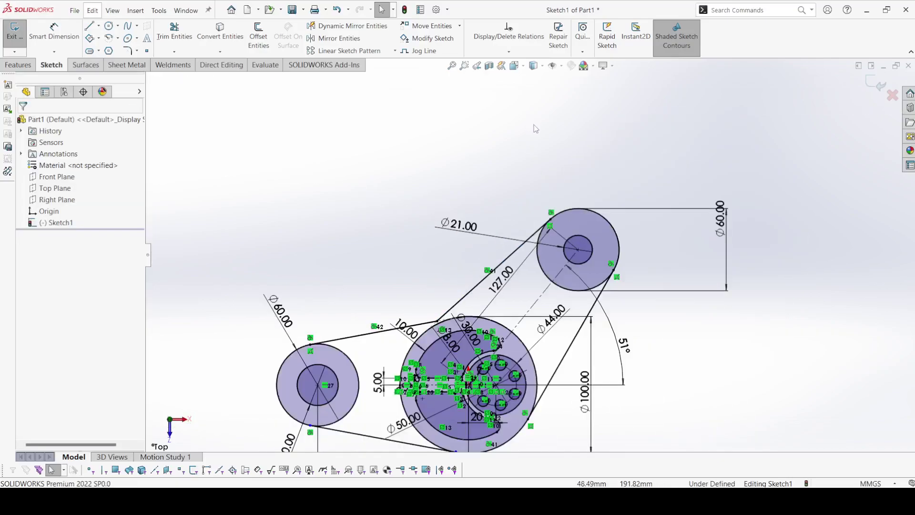
scroll(401, 235, "up", 2)
Offset the chain of two upper connecting lines 10 mm inward, towards the hub
scroll(425, 277, "down", 6)
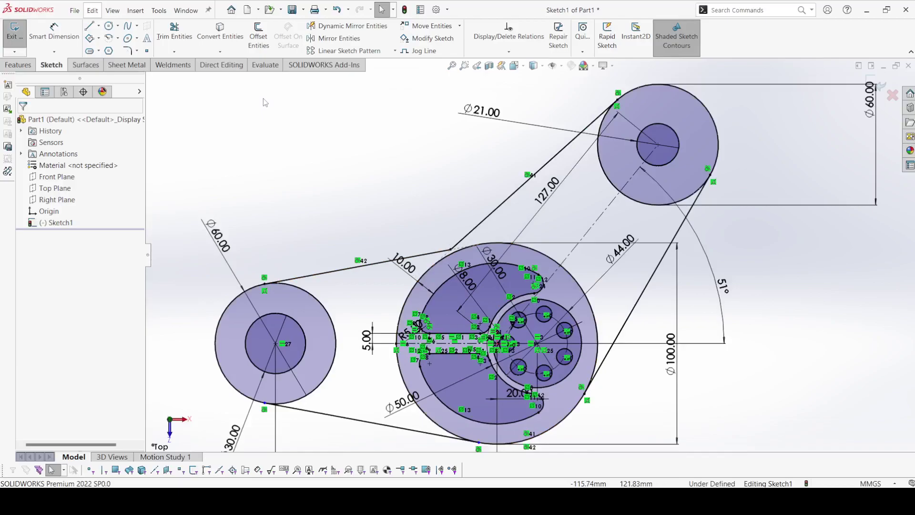
left_click(259, 44)
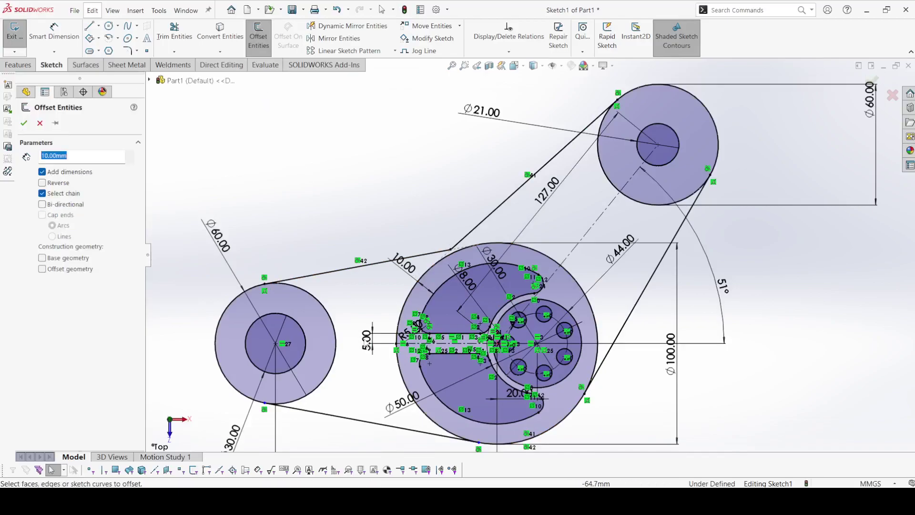
left_click(339, 276)
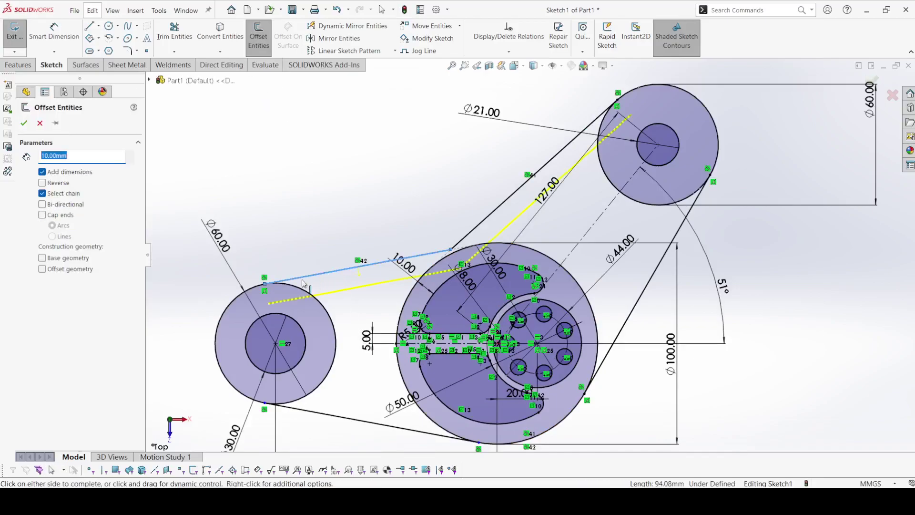
scroll(427, 364, "up", 2)
scroll(437, 352, "down", 5)
left_click(433, 337)
left_click(434, 336)
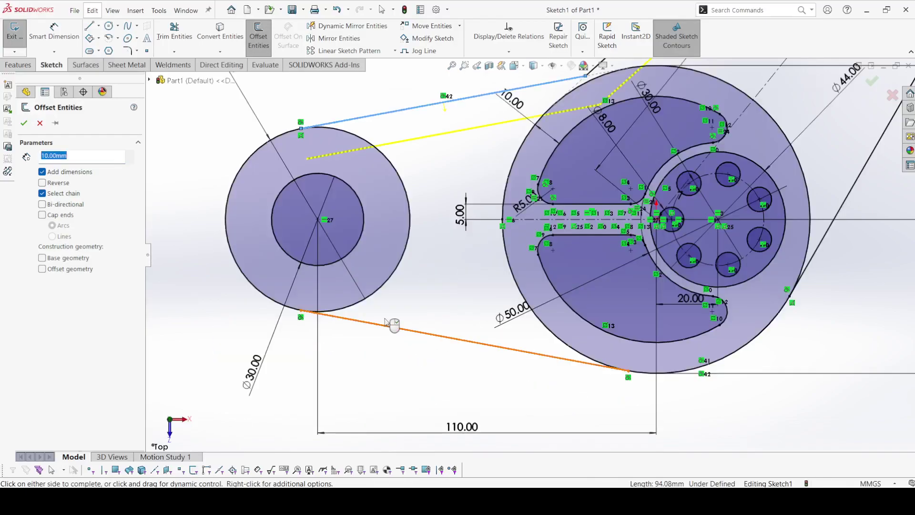
scroll(498, 228, "up", 3)
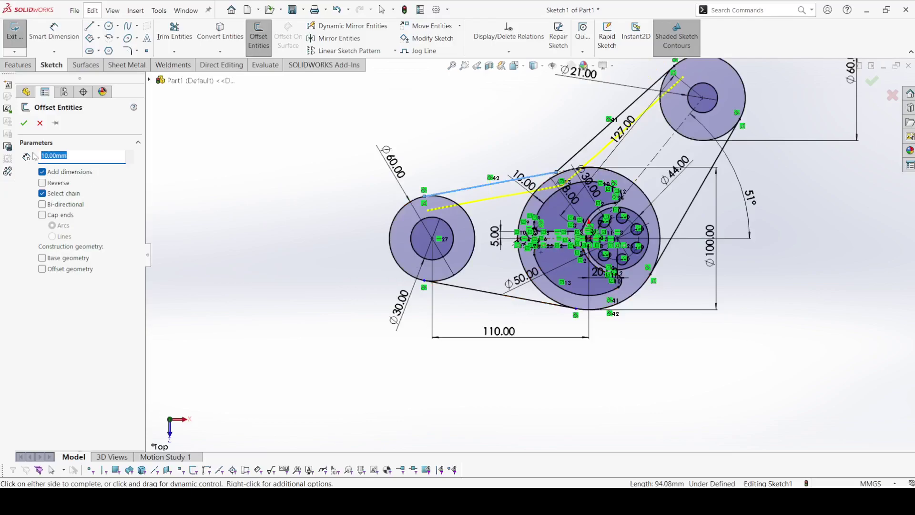
left_click(24, 123)
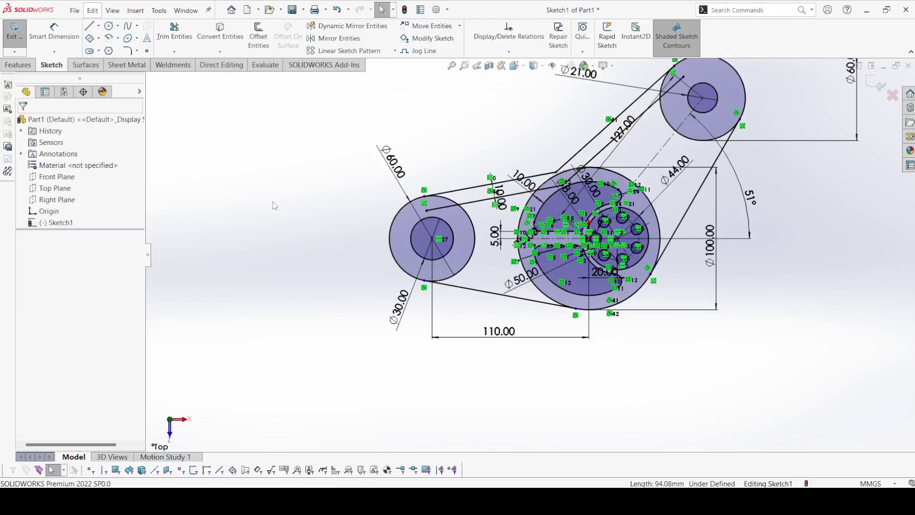
Trim the portions of the upper offset lines that run inside the left boss, the hub and the upper-right boss
left_click(174, 31)
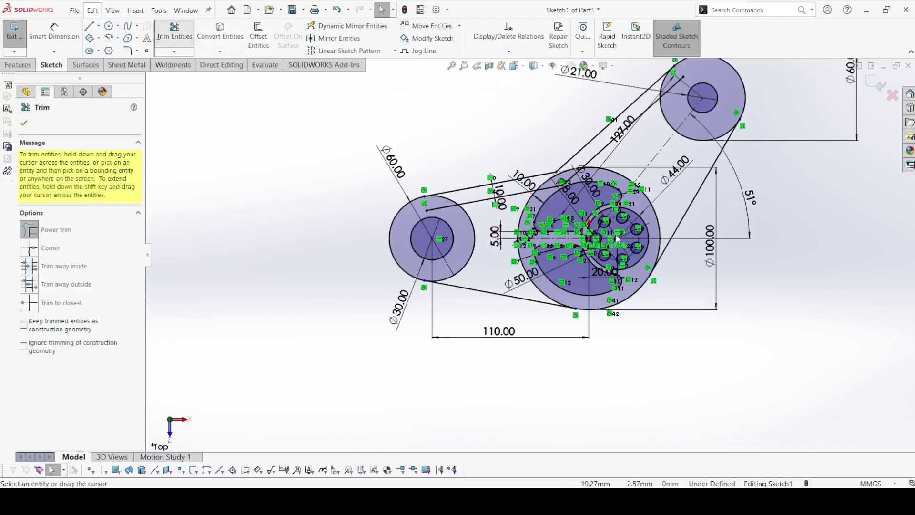
scroll(591, 181, "down", 3)
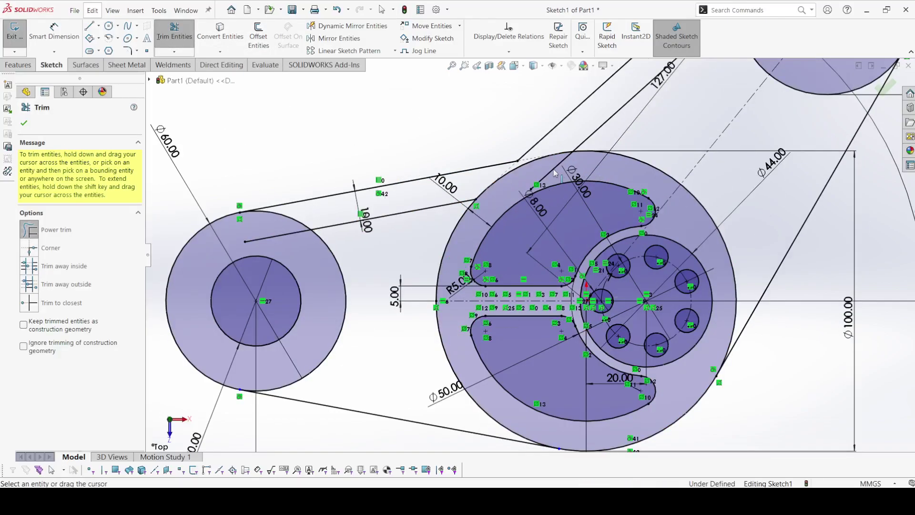
scroll(443, 283, "up", 4)
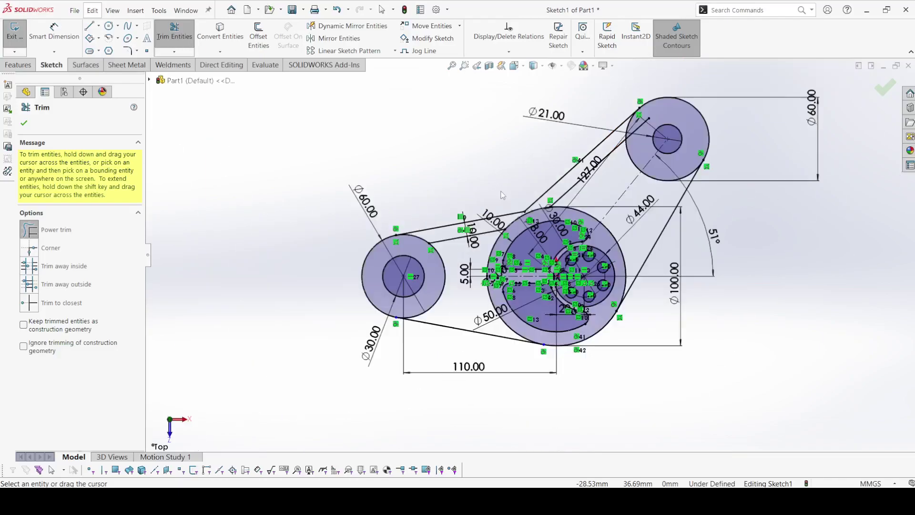
scroll(610, 163, "down", 5)
scroll(610, 163, "up", 5)
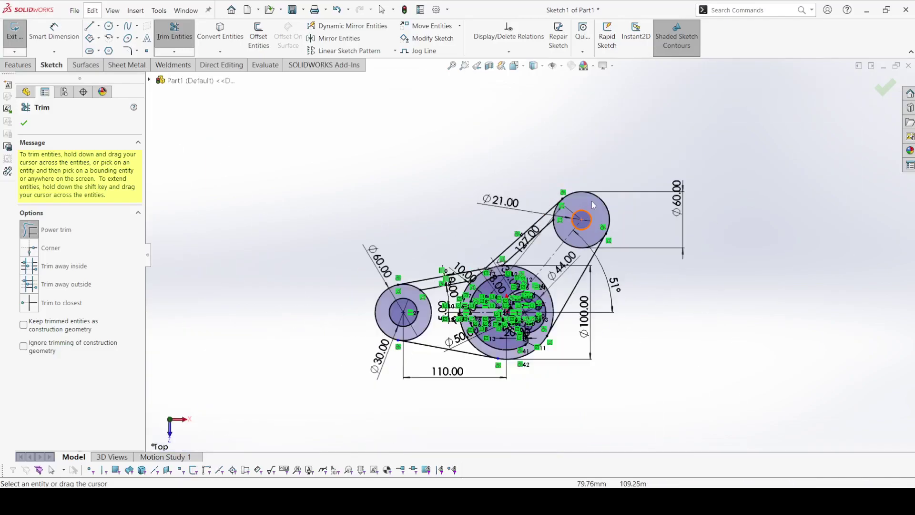
left_click(24, 123)
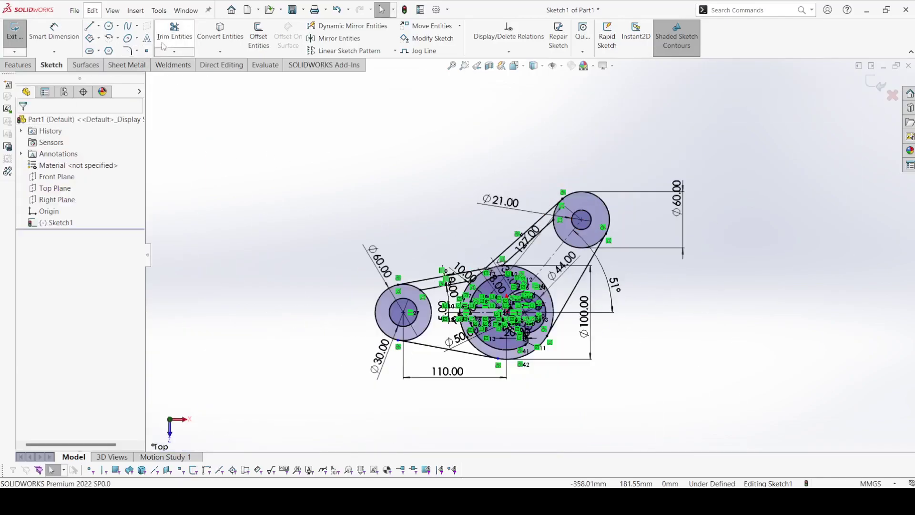
Offset the lower and right connecting lines 10 mm with the direction reversed, placing the lower copy above its original
left_click(258, 36)
left_click(448, 348)
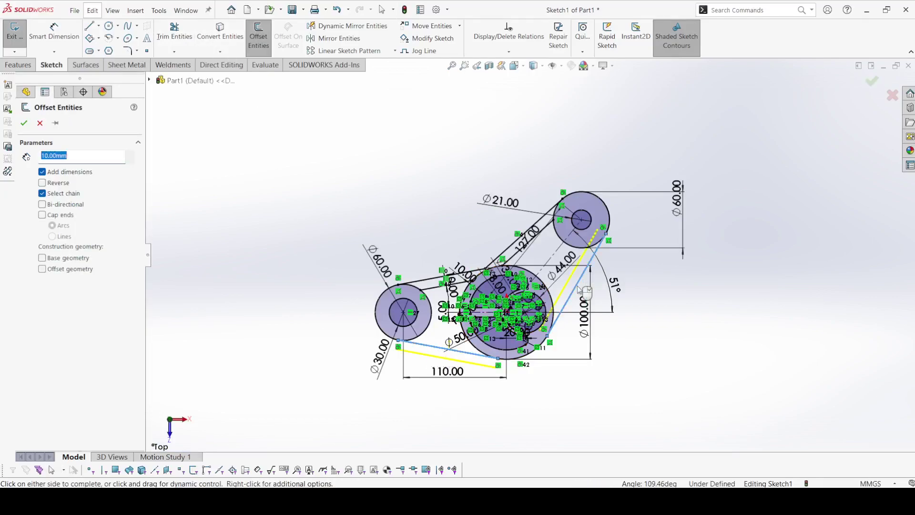
left_click(42, 183)
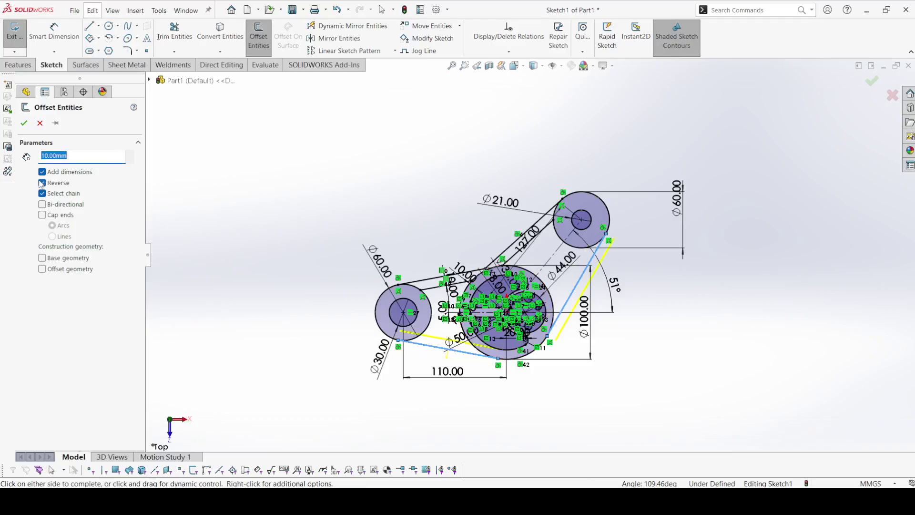
left_click(24, 123)
Make the left endpoint of the lower connecting line coincident with the left boss's outer circle
scroll(419, 347, "down", 6)
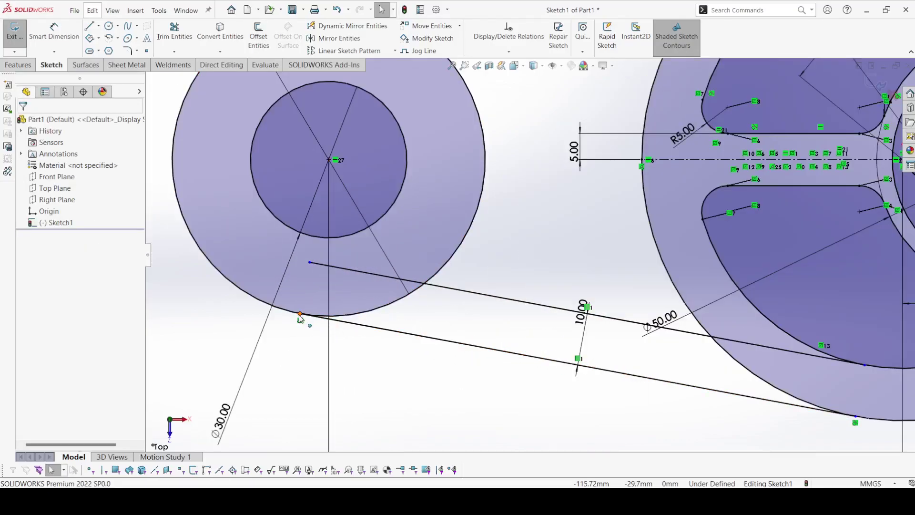
left_click(300, 314)
left_click(276, 310, "ctrl")
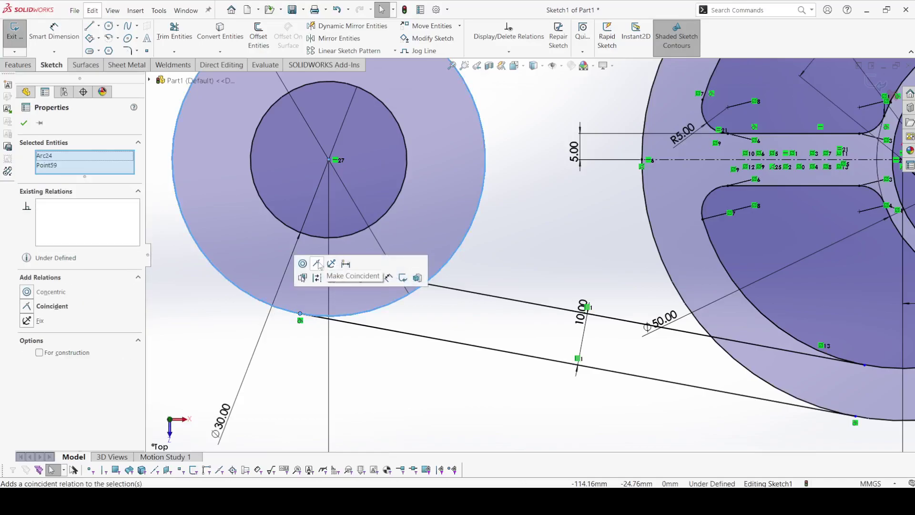
left_click(320, 265)
left_click(299, 366)
key("f")
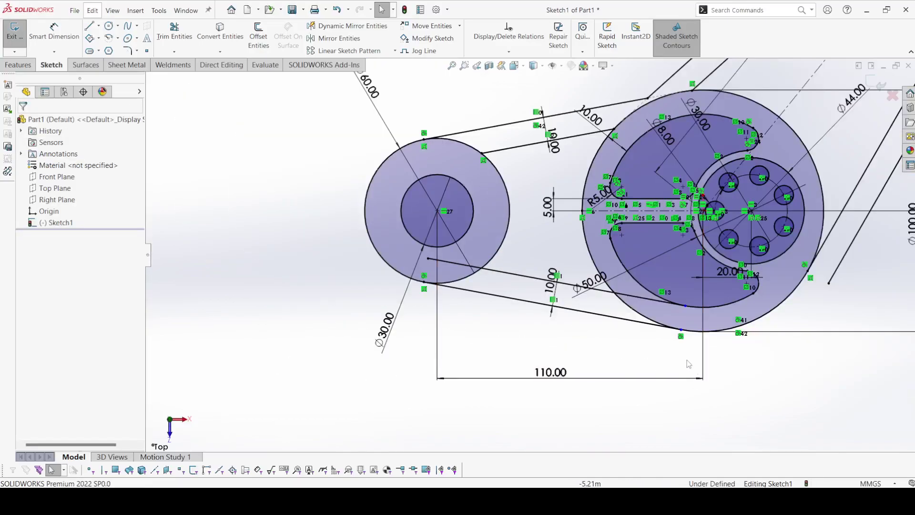
Make the right endpoint of the lower connecting line coincident with the hub's outer circle
scroll(608, 301, "down", 4)
left_click(591, 285)
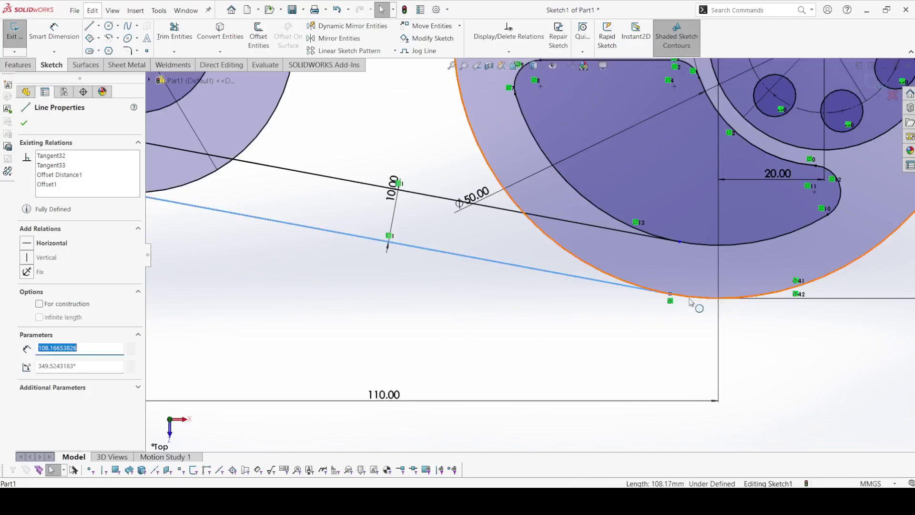
left_click(694, 299, "ctrl")
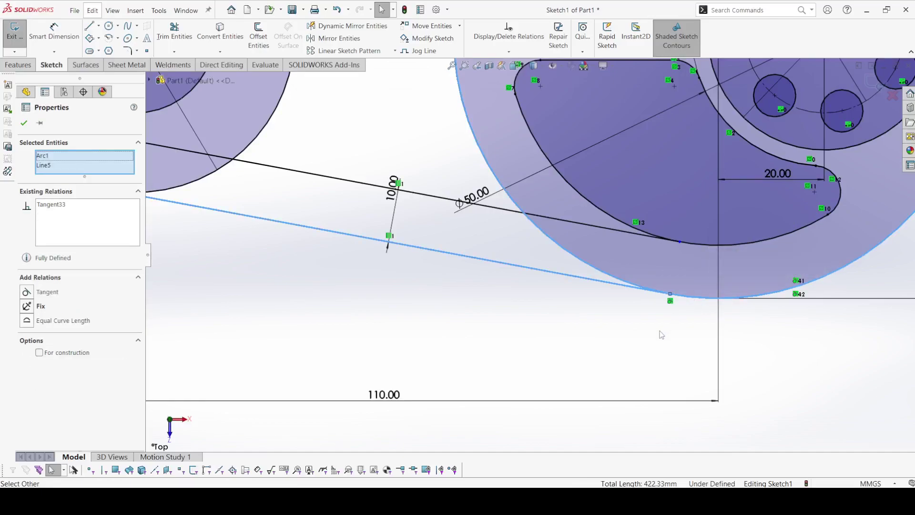
left_click(686, 304)
left_click(670, 298)
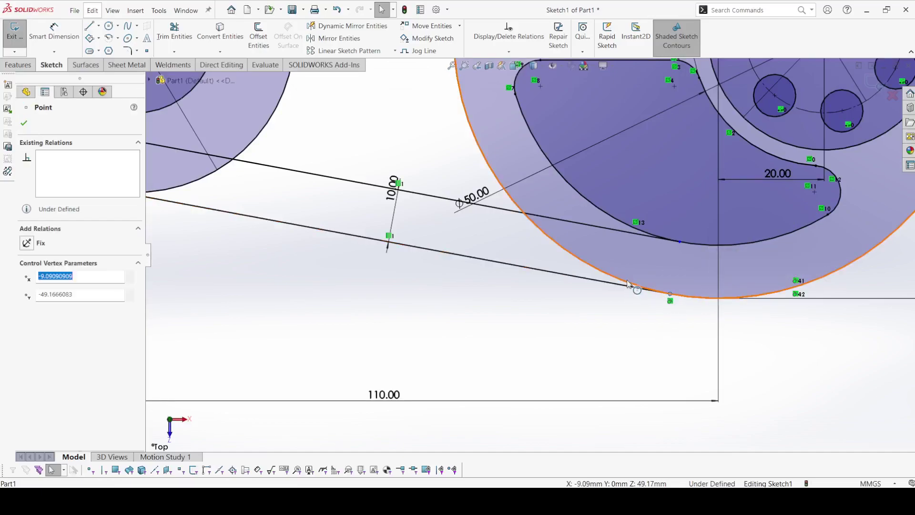
left_click(641, 282, "ctrl")
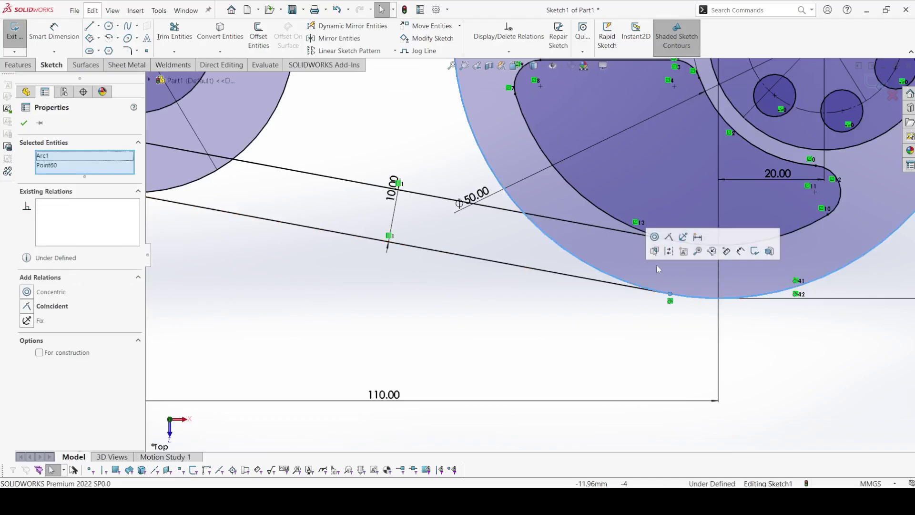
left_click(669, 237)
Trim the portions of the lower offset line that run inside the hub and the left boss
left_click(175, 33)
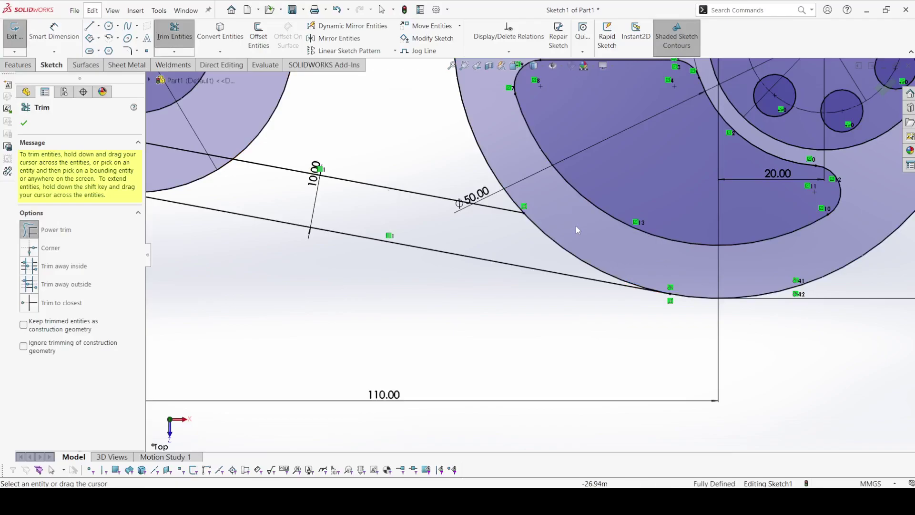
scroll(508, 253, "up", 3)
scroll(356, 201, "down", 3)
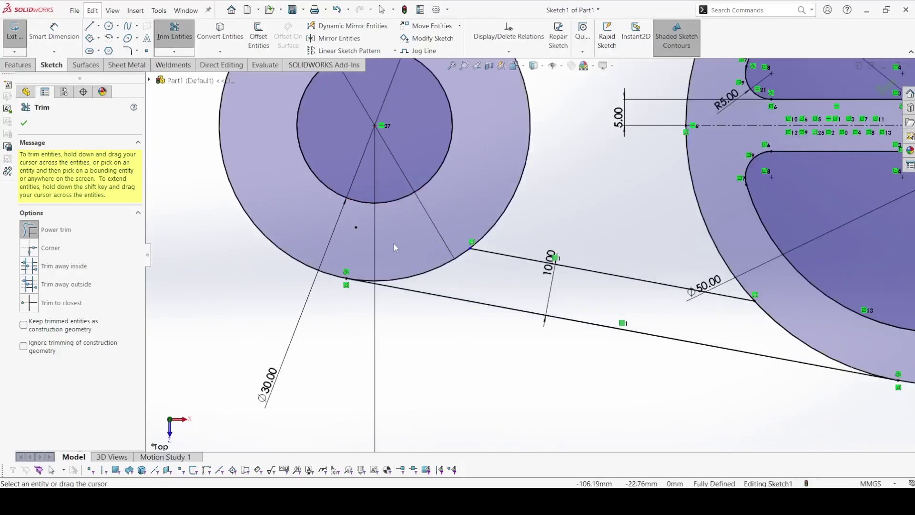
scroll(388, 224, "up", 5)
scroll(529, 232, "up", 2)
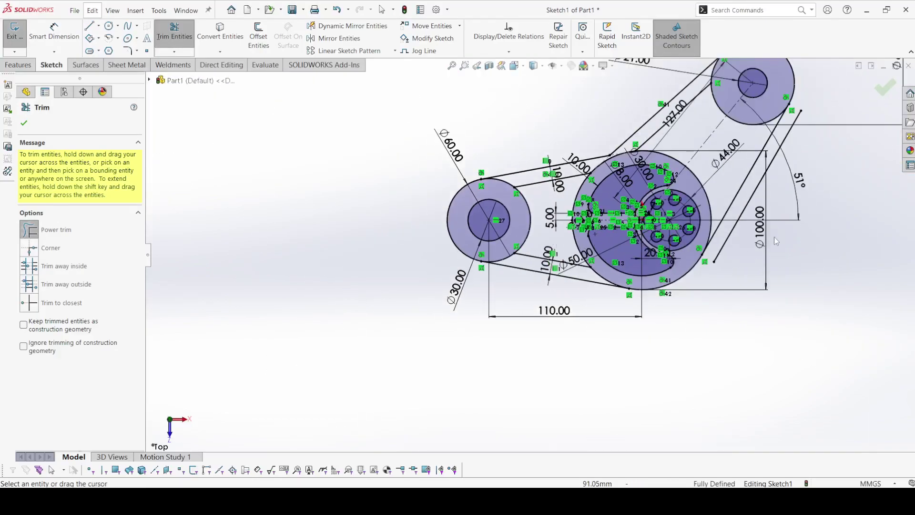
left_click(23, 124)
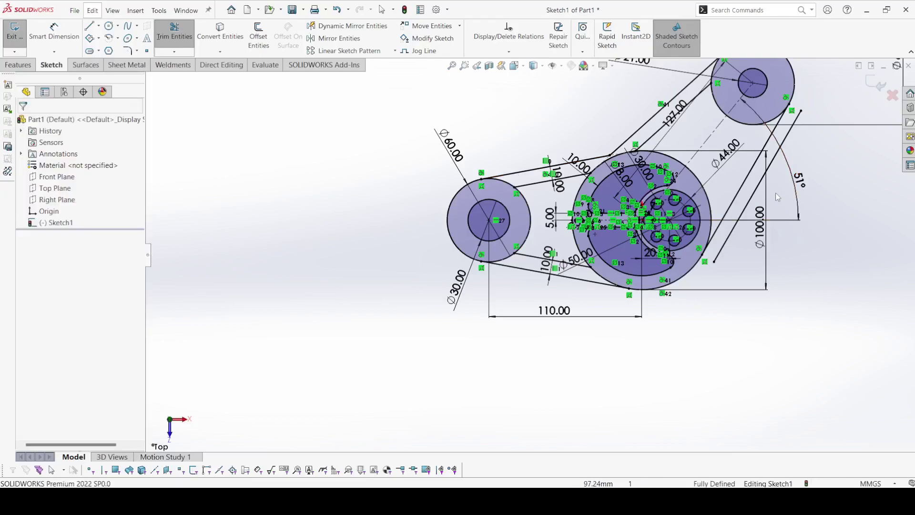
Delete the outward offset copy of the right connecting line and offset that connecting line 10 mm inward instead
left_click(761, 192)
key("Delete")
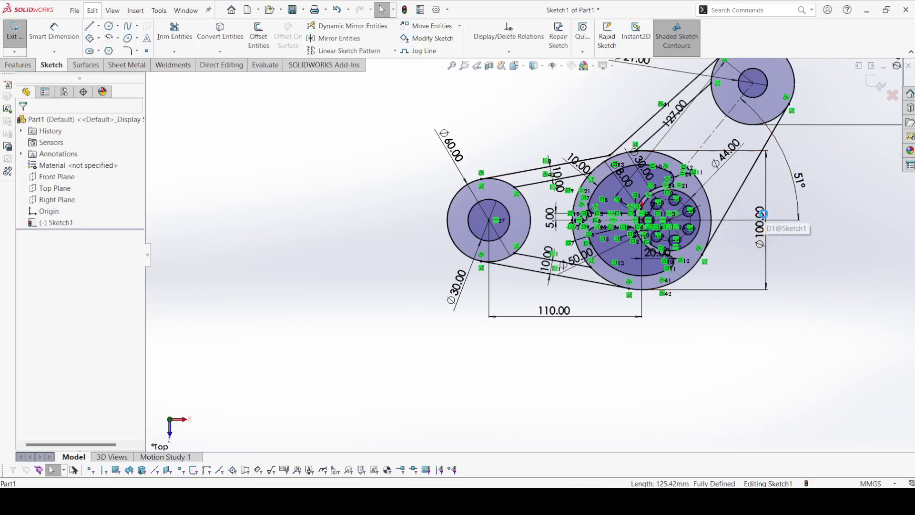
left_click(259, 35)
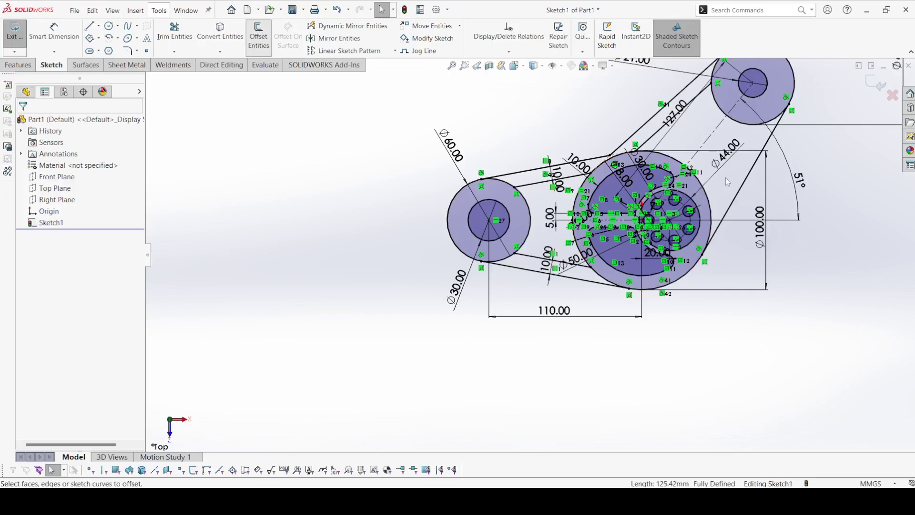
left_click(751, 174)
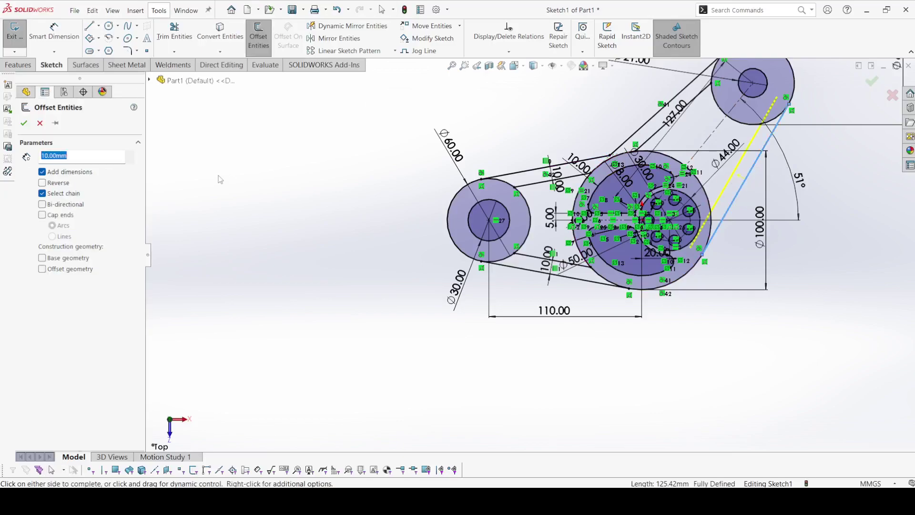
left_click(24, 123)
Trim the portions of the right inner offset line that run inside the hub and the upper-right boss
left_click(220, 36)
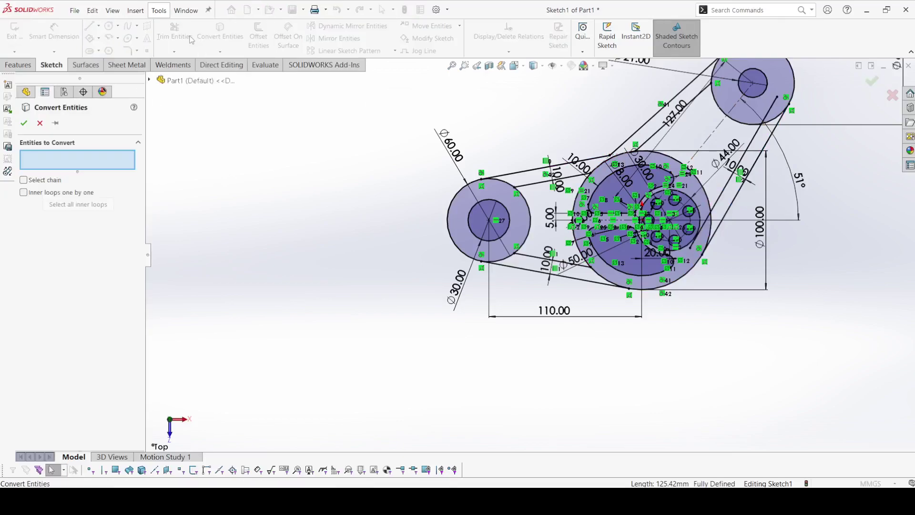
left_click(40, 123)
left_click(174, 33)
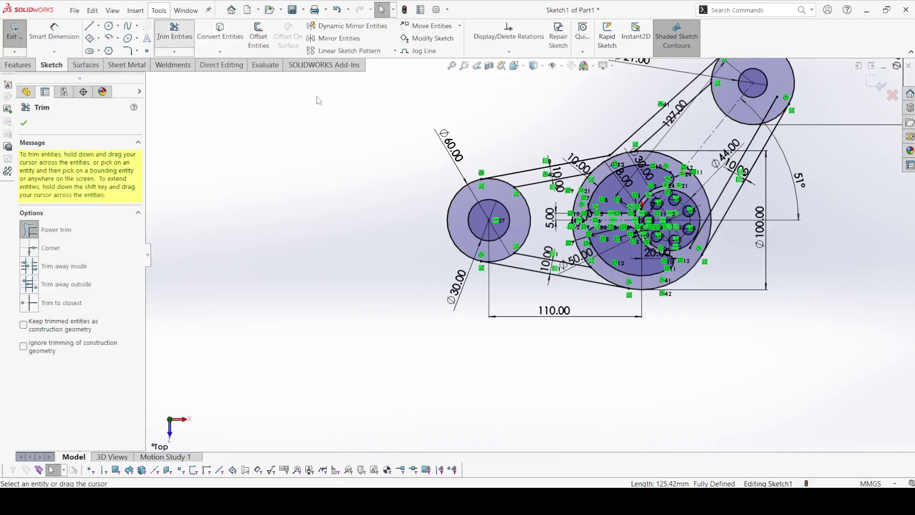
scroll(657, 216, "up", 3)
scroll(595, 257, "up", 3)
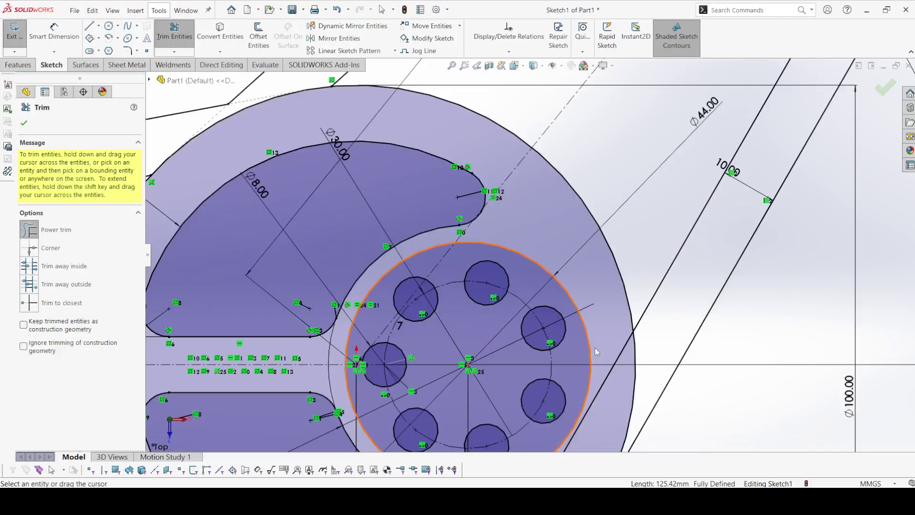
scroll(623, 266, "down", 5)
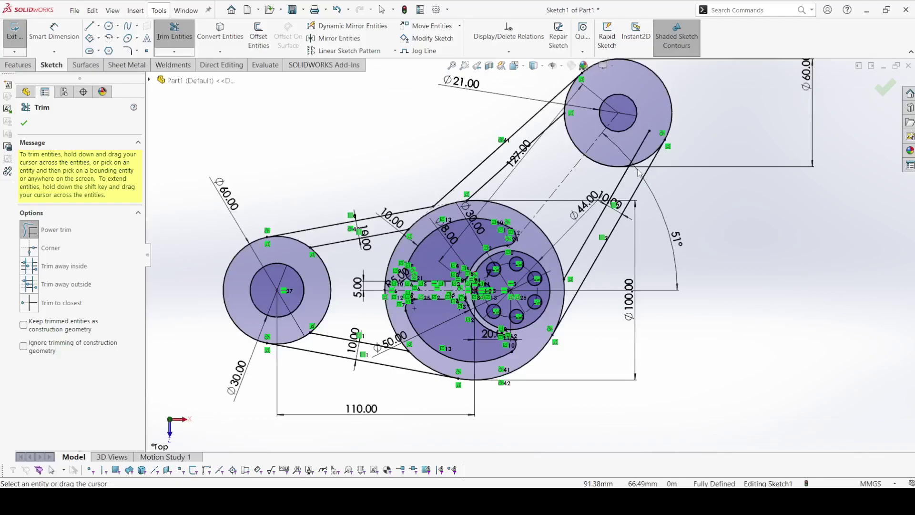
scroll(639, 174, "up", 4)
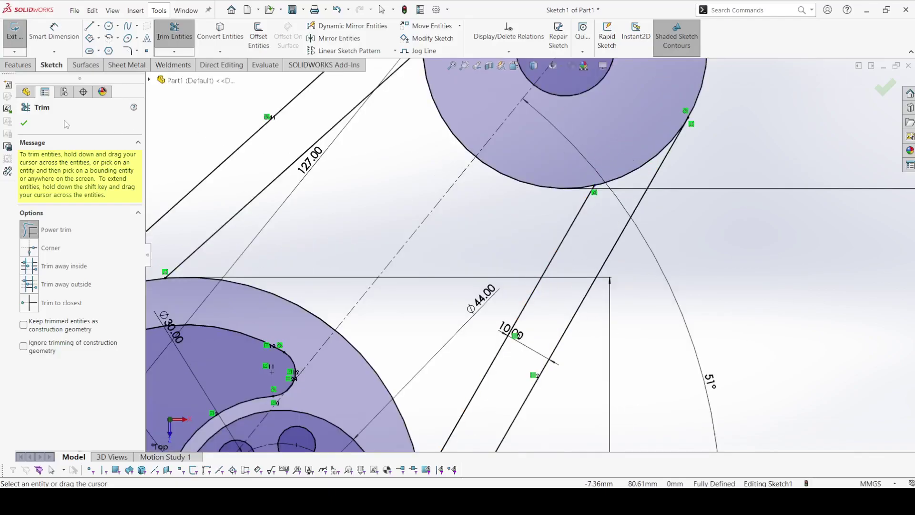
left_click(24, 123)
Sketch a 3-point arc of about 13 mm radius from the upper-left offset line to the left boss's outer circle
scroll(508, 206, "down", 5)
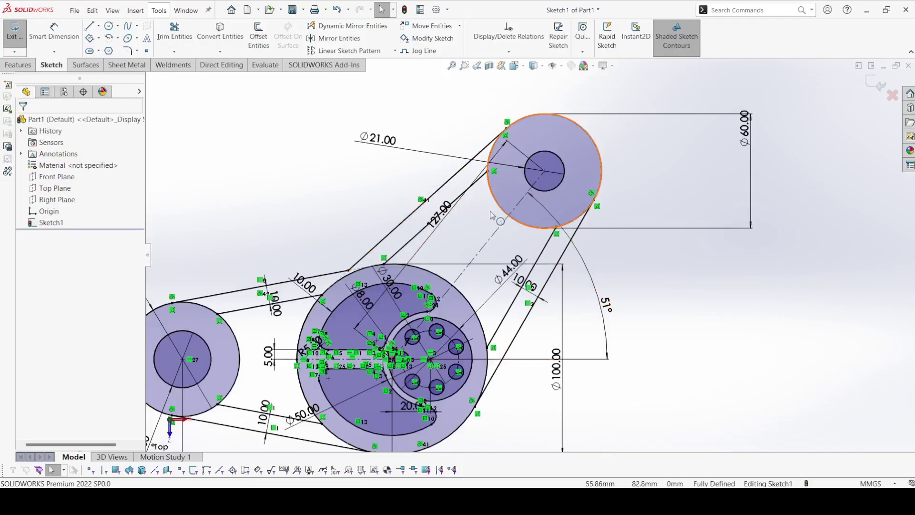
scroll(324, 329, "up", 3)
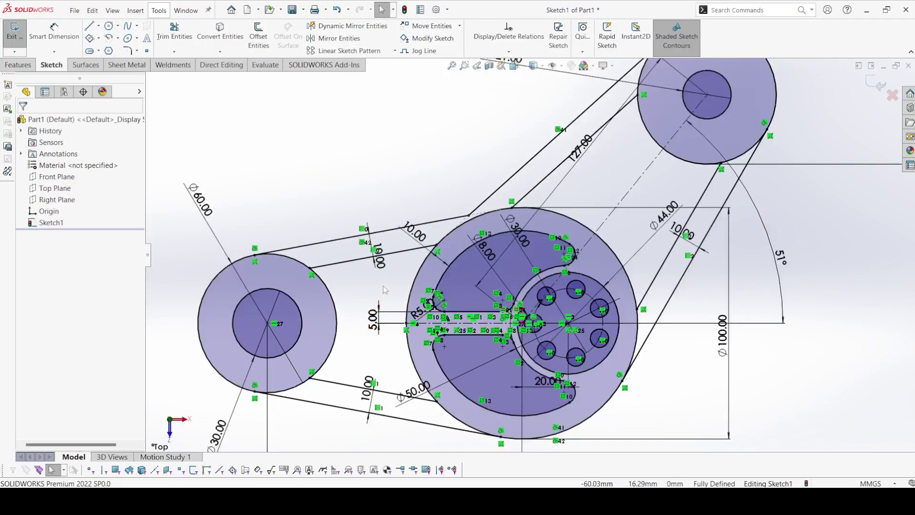
scroll(385, 289, "up", 2)
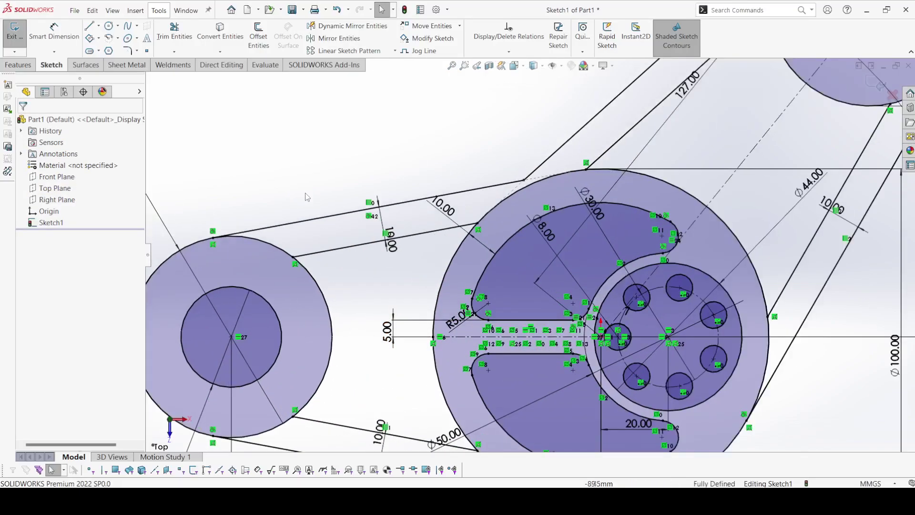
left_click(108, 38)
left_click(118, 38)
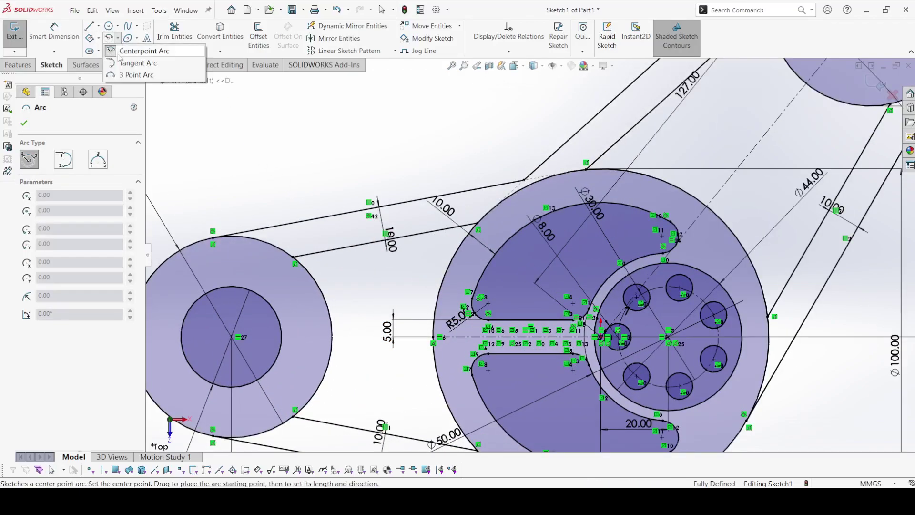
left_click(153, 74)
left_click(337, 249)
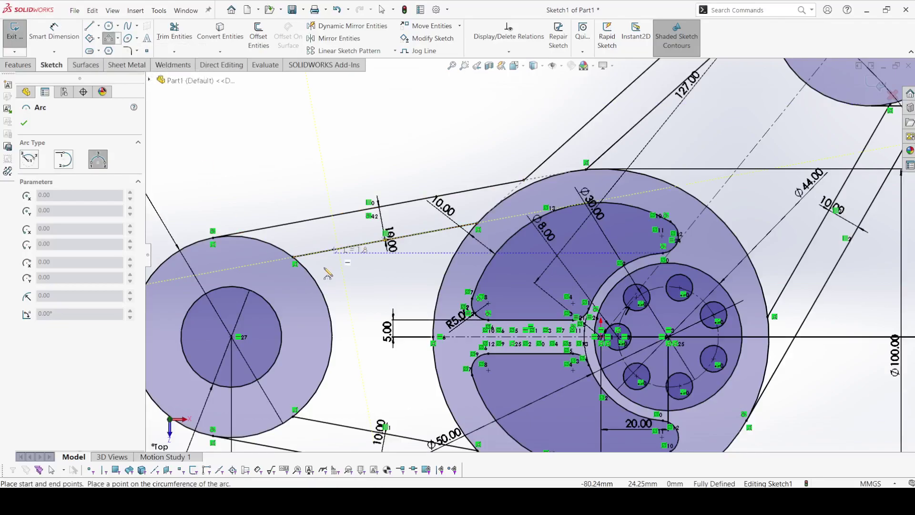
left_click(319, 287)
left_click(322, 272)
right_click(323, 273)
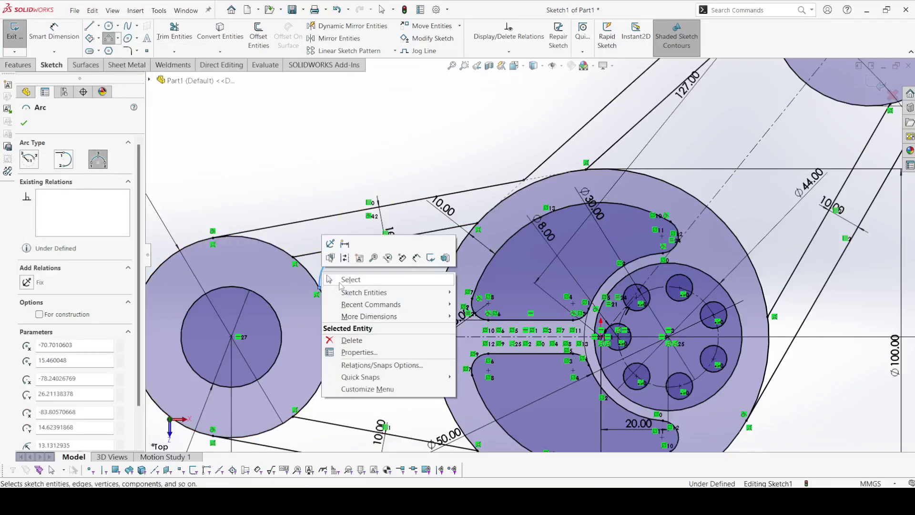
left_click(339, 279)
Sketch a second 3-point arc from the upper-left offset line to the hub's outer circle
scroll(281, 175, "up", 2)
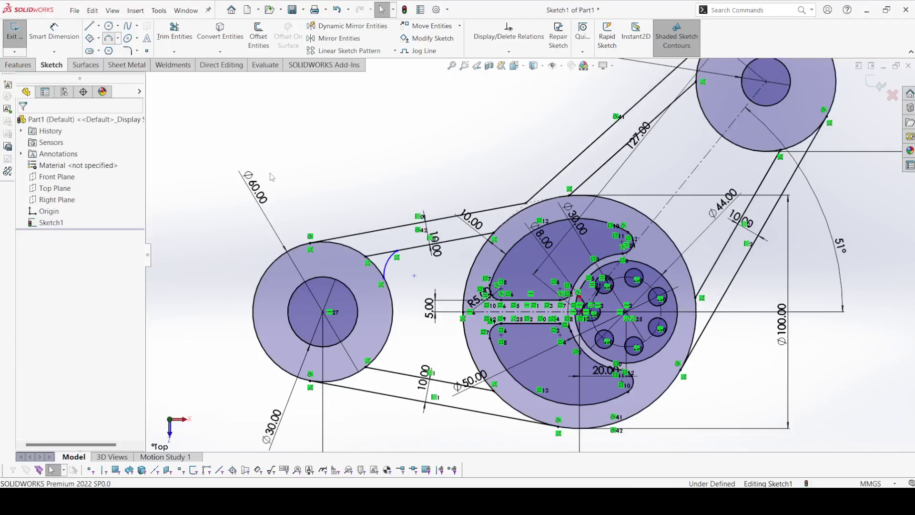
key("Return")
scroll(385, 272, "down", 3)
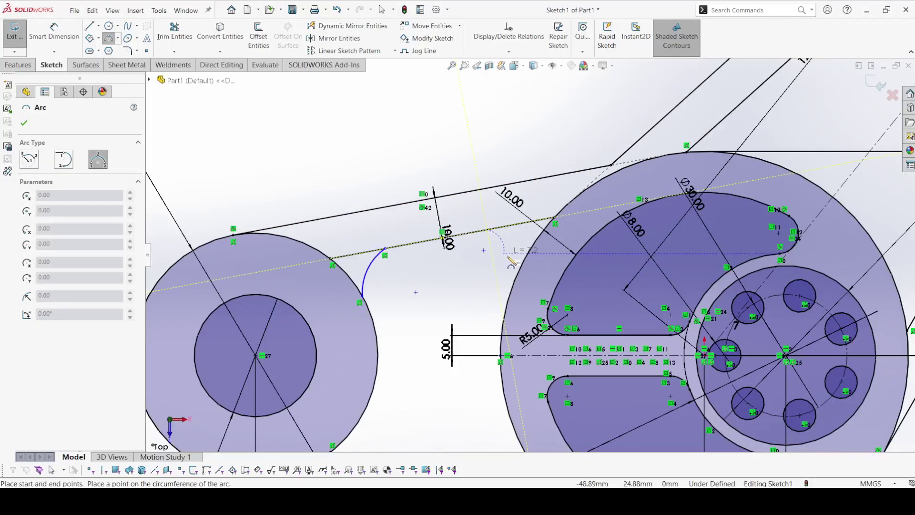
left_click(521, 265)
left_click(522, 260)
right_click(522, 232)
left_click(543, 240)
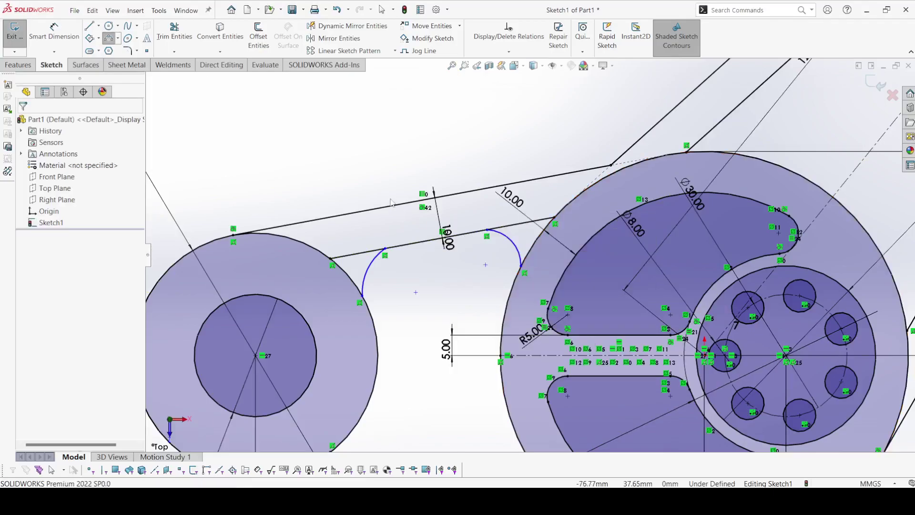
Make the left arc tangent to the left boss's outer circle and to the upper-left offset line
left_click(369, 274)
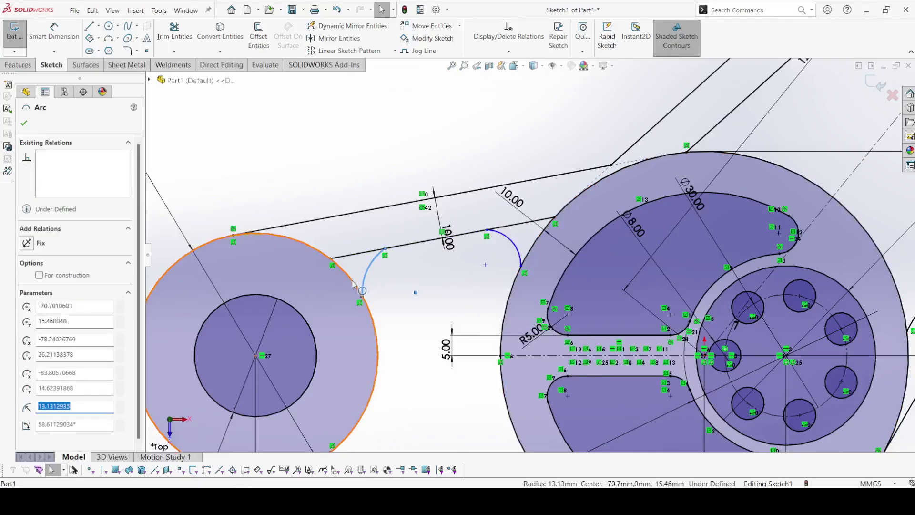
left_click(363, 287, "ctrl")
left_click(394, 237)
left_click(341, 167)
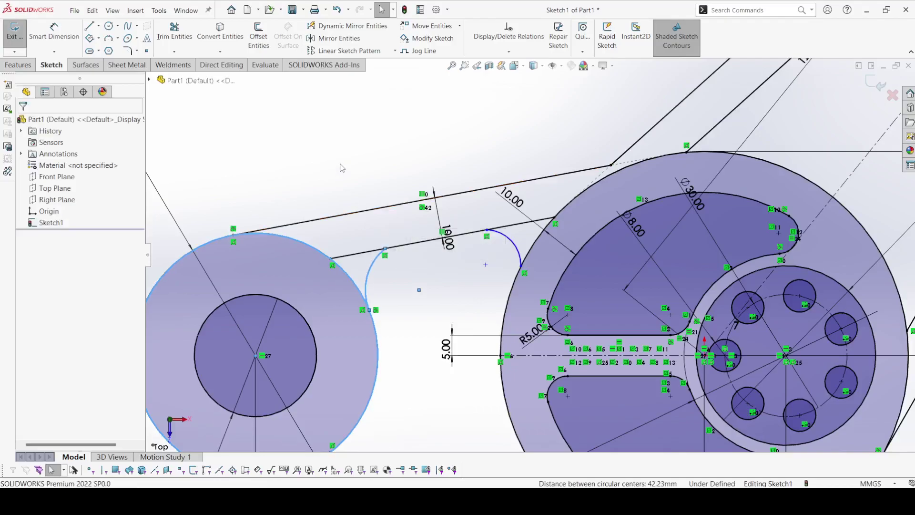
left_click(355, 254)
left_click(372, 269, "ctrl")
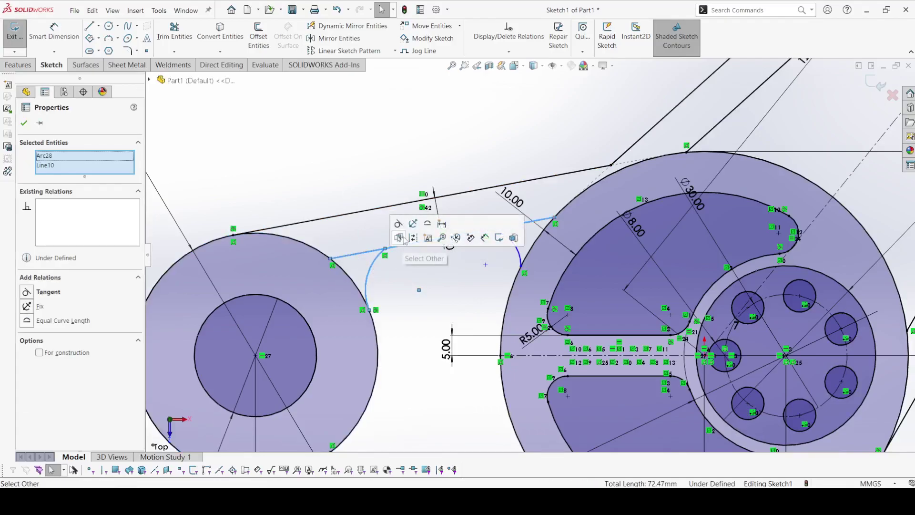
left_click(398, 223)
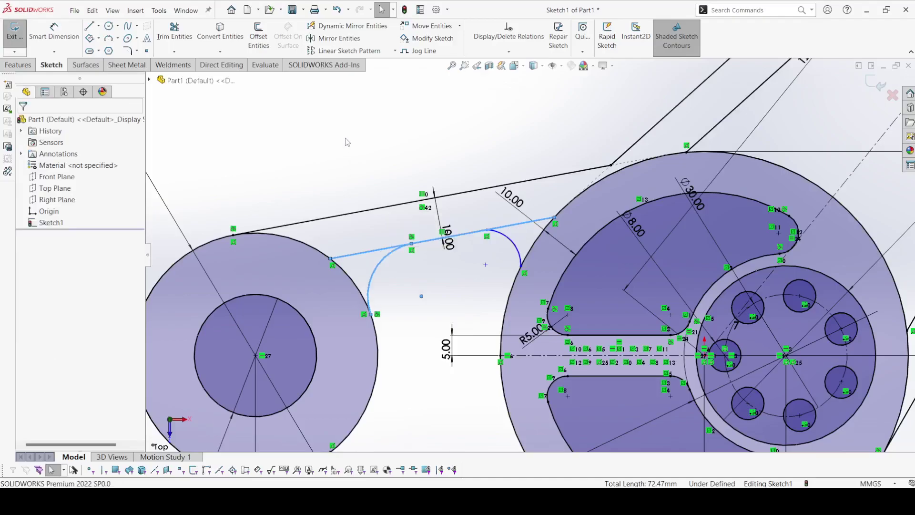
Make the arc beside the hub tangent to the upper-left offset line and to the hub's outer circle
left_click(506, 242)
left_click(469, 238, "ctrl")
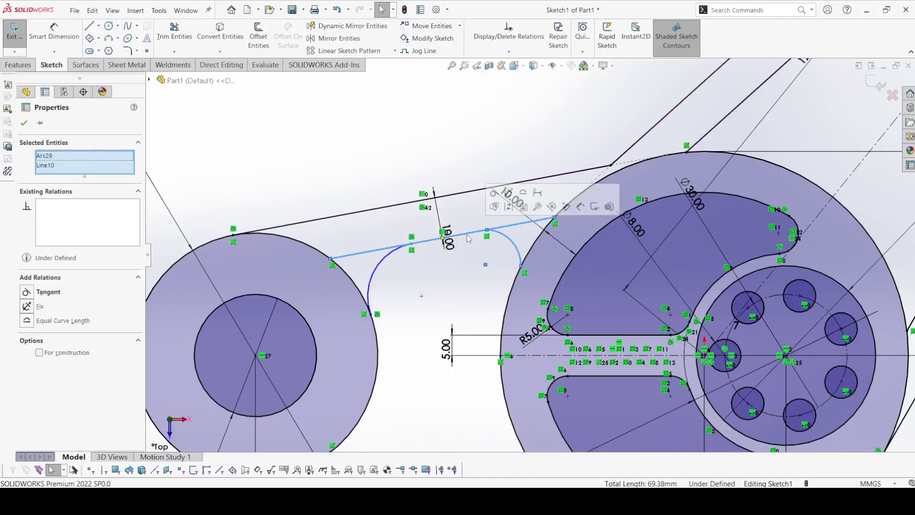
left_click(494, 193)
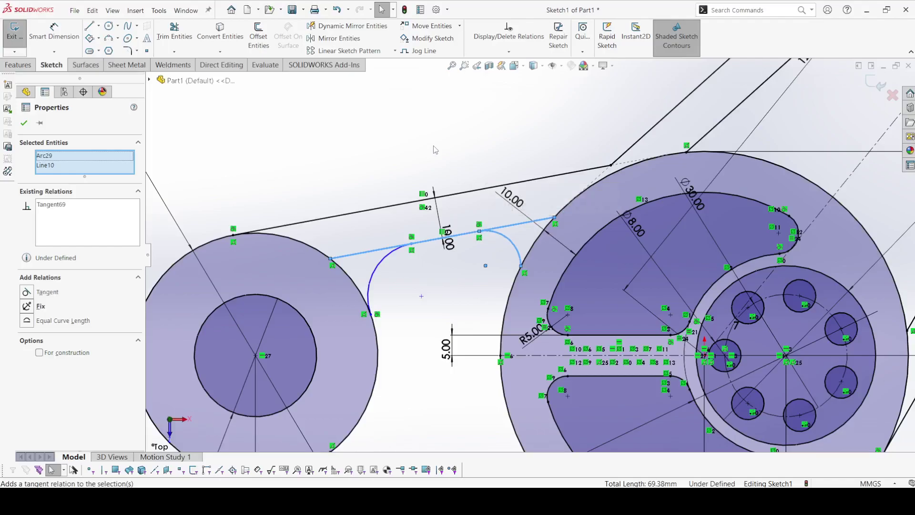
left_click(511, 245)
left_click(530, 243, "ctrl")
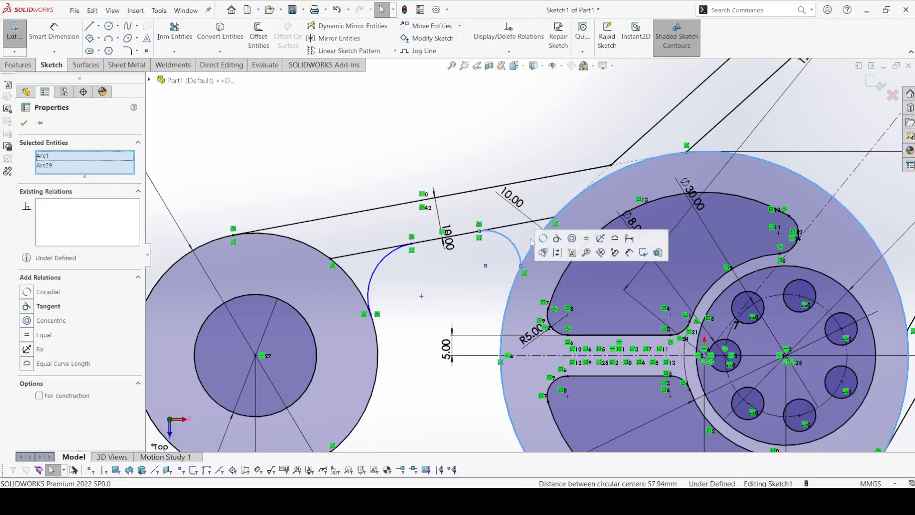
left_click(557, 238)
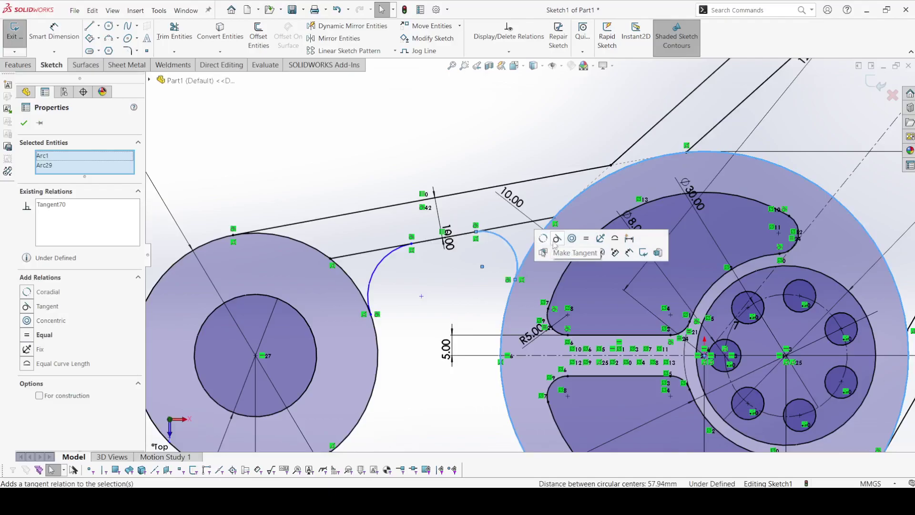
left_click(381, 188)
Dimension the arc beside the left boss with a radius of 5 mm
left_click(54, 31)
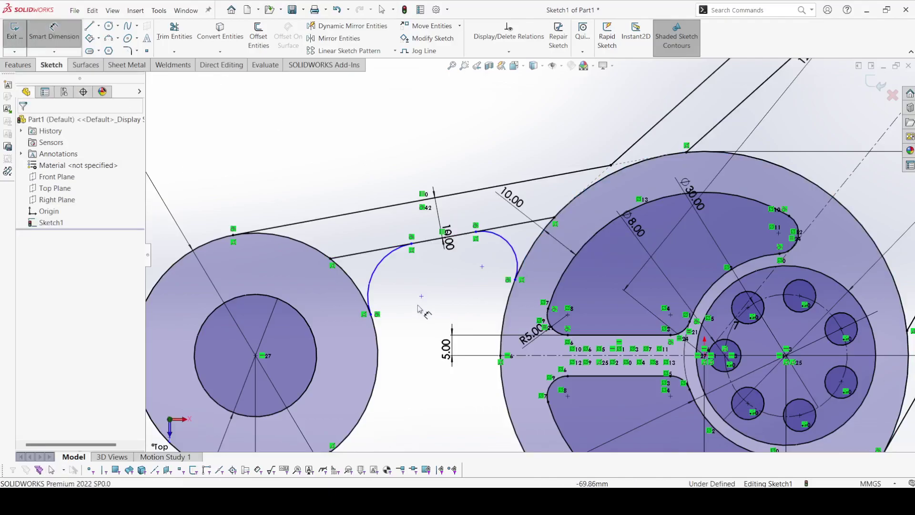
left_click(378, 271)
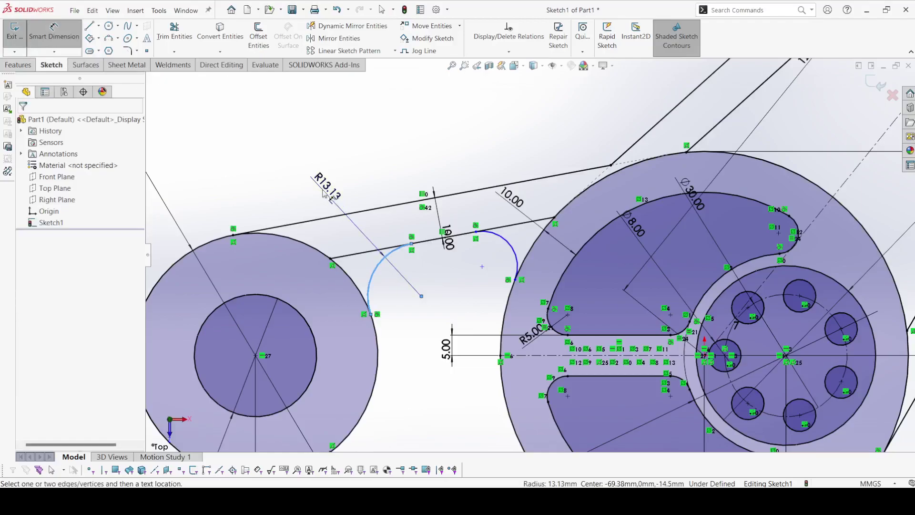
left_click(324, 193)
type("5mm")
key("Return")
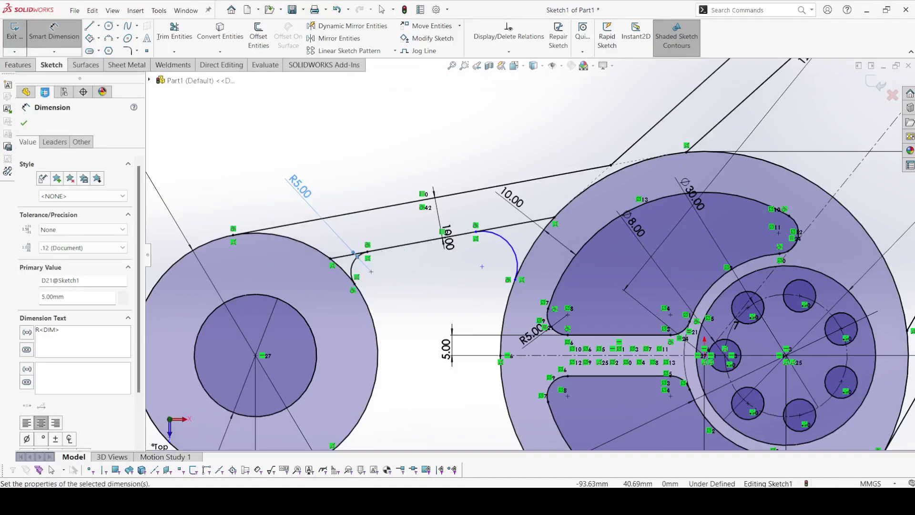
key("Escape")
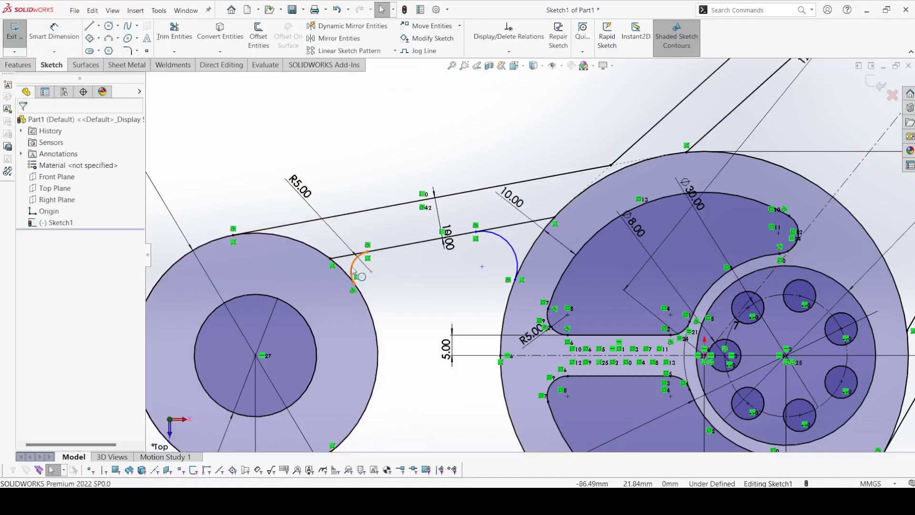
Make the arc beside the hub on the upper-left offset line equal to the 5 mm arc at the left boss
left_click(352, 271)
left_click(497, 237, "ctrl")
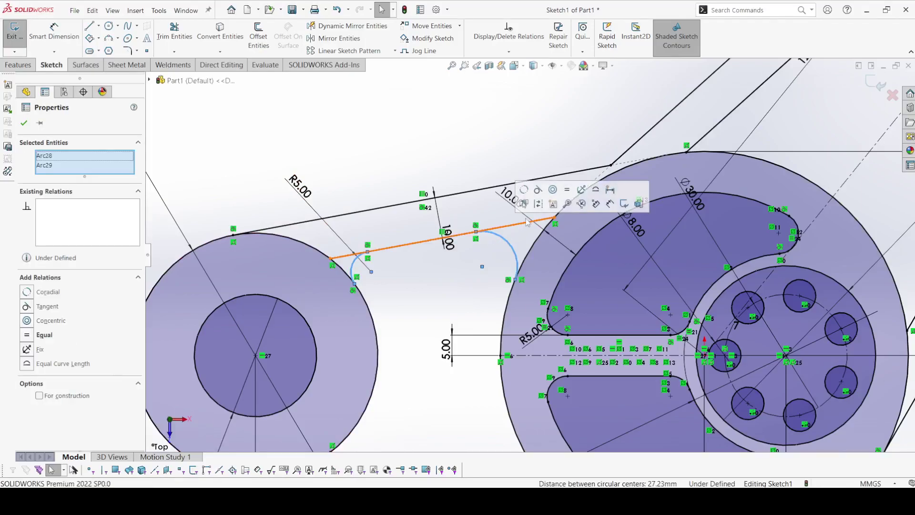
left_click(567, 191)
left_click(491, 143)
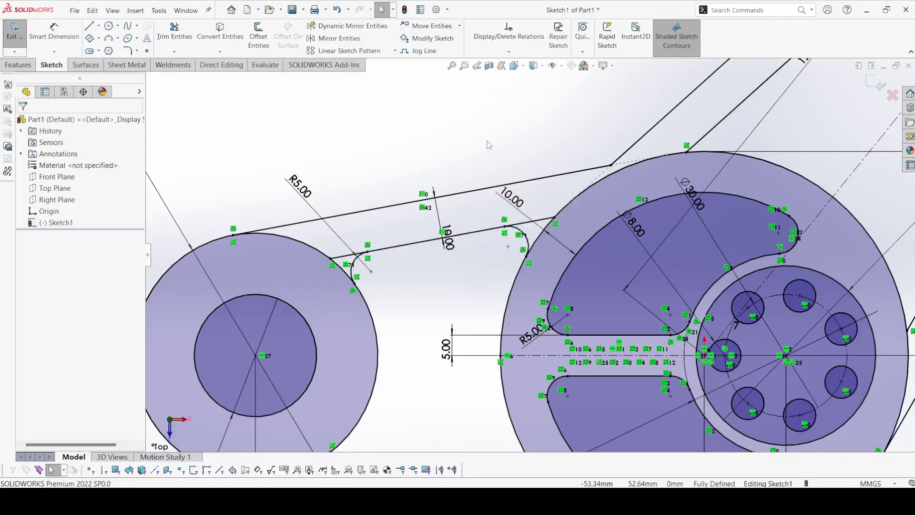
Mirror the two corner arcs of the left arm about the horizontal centerline
scroll(496, 239, "up", 5)
scroll(502, 333, "down", 3)
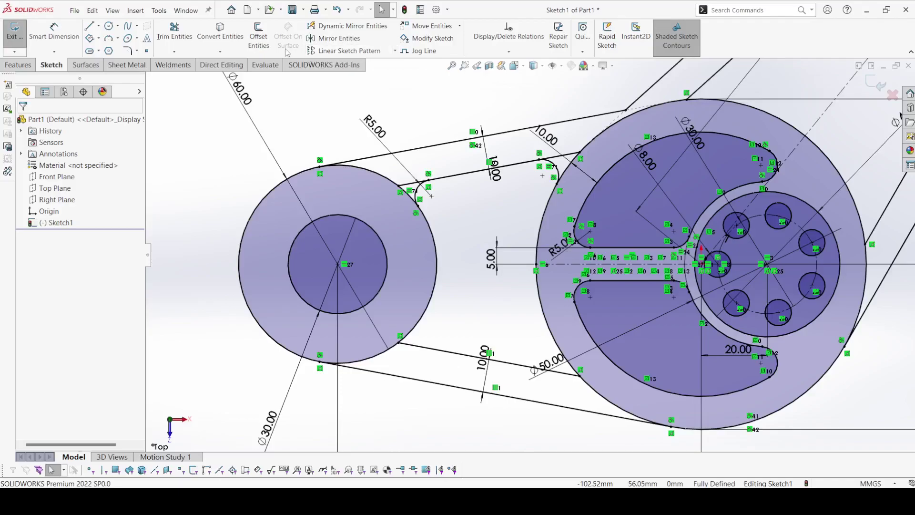
left_click(336, 38)
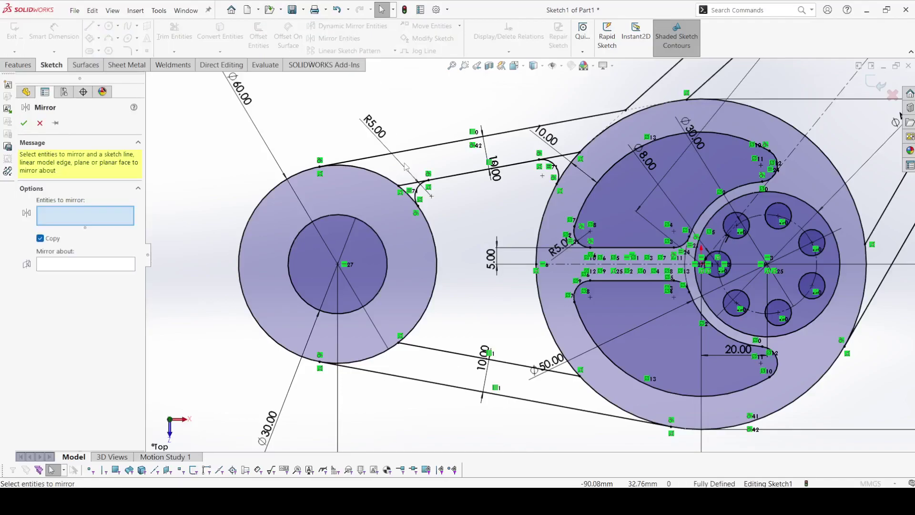
left_click(419, 197)
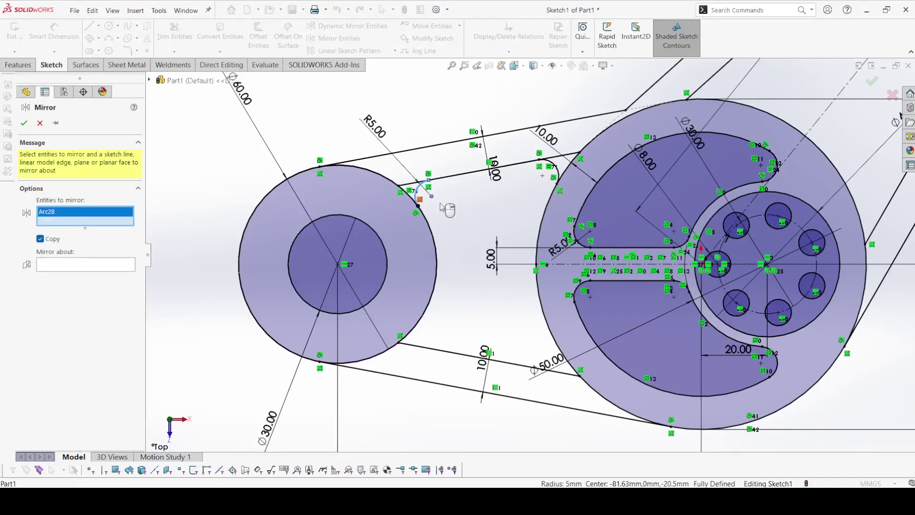
left_click(556, 167)
left_click(77, 275)
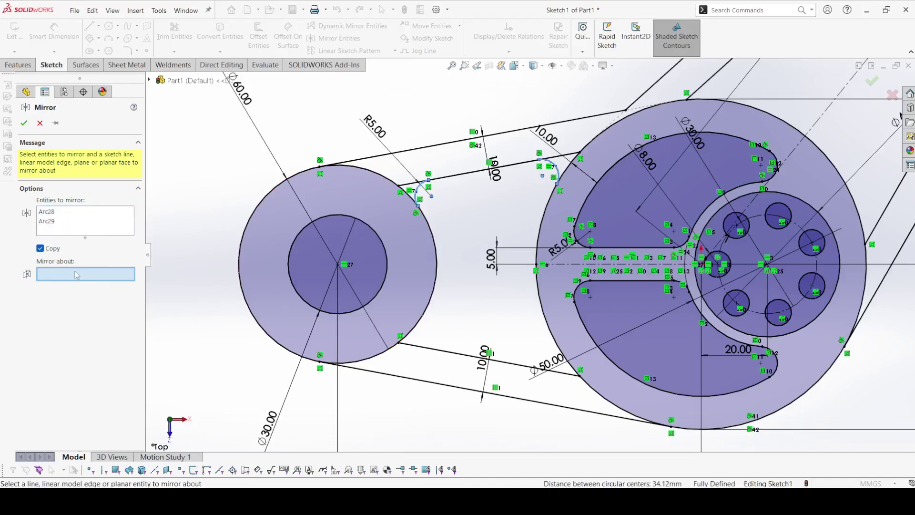
left_click(559, 265)
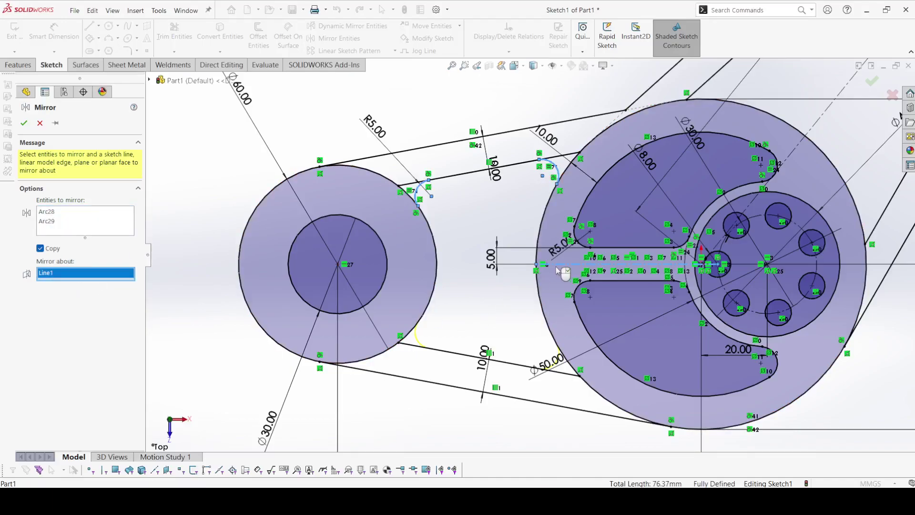
left_click(25, 123)
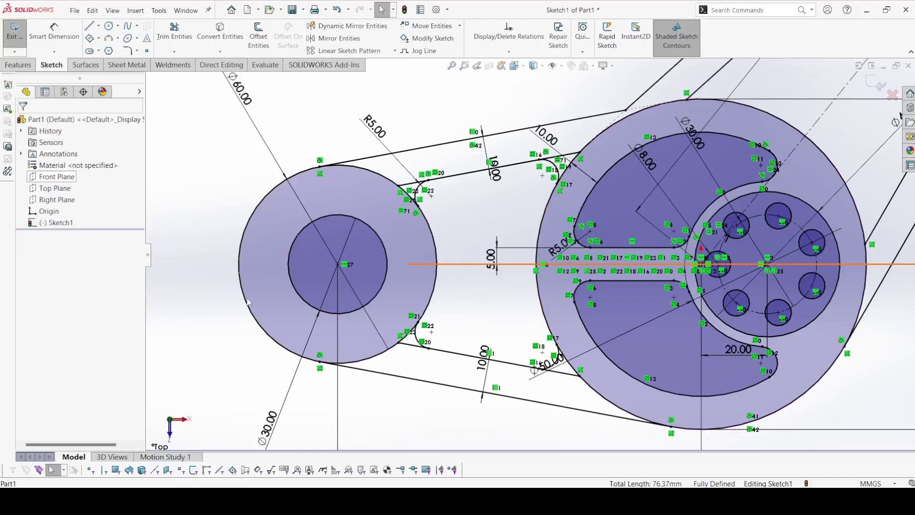
Sketch a 3-point arc of about 5.2 mm radius from the upper-right arm's upper offset line to the hub's outer circle
key("f")
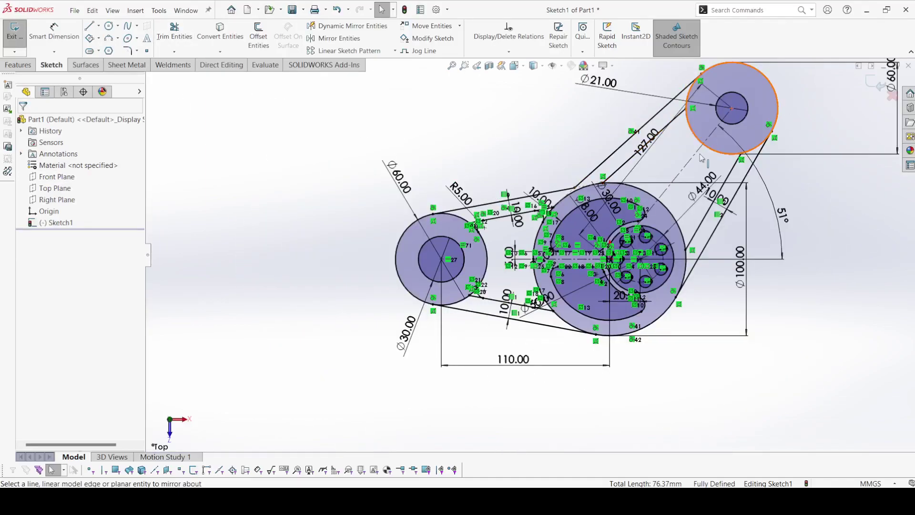
scroll(648, 174, "down", 3)
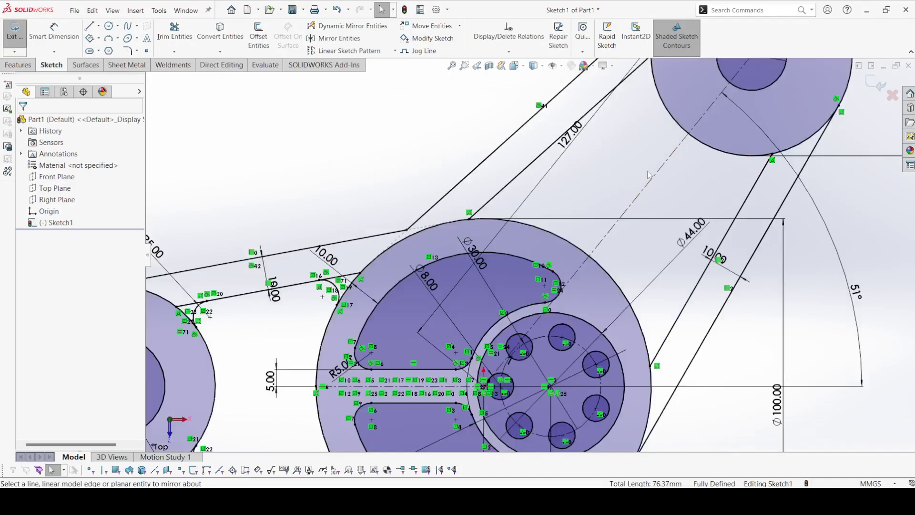
left_click(110, 39)
left_click(505, 206)
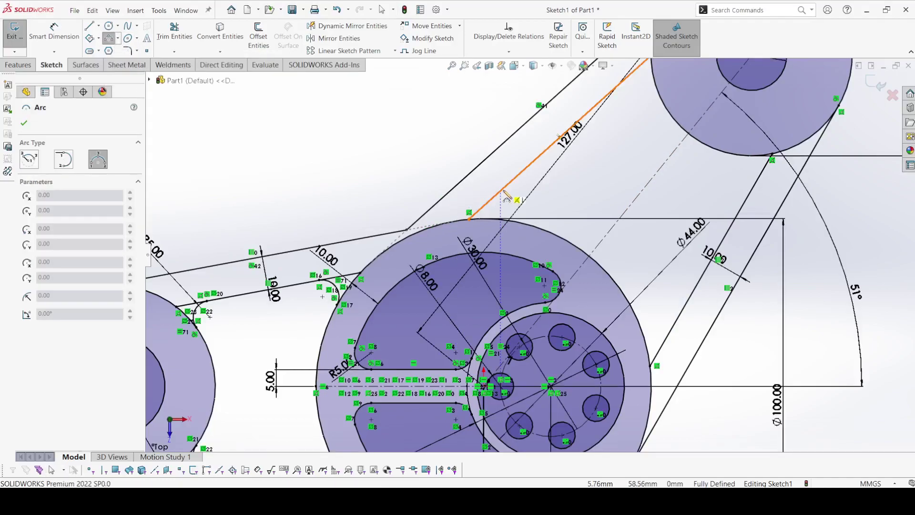
left_click(501, 216)
left_click(500, 217)
right_click(501, 215)
left_click(526, 213)
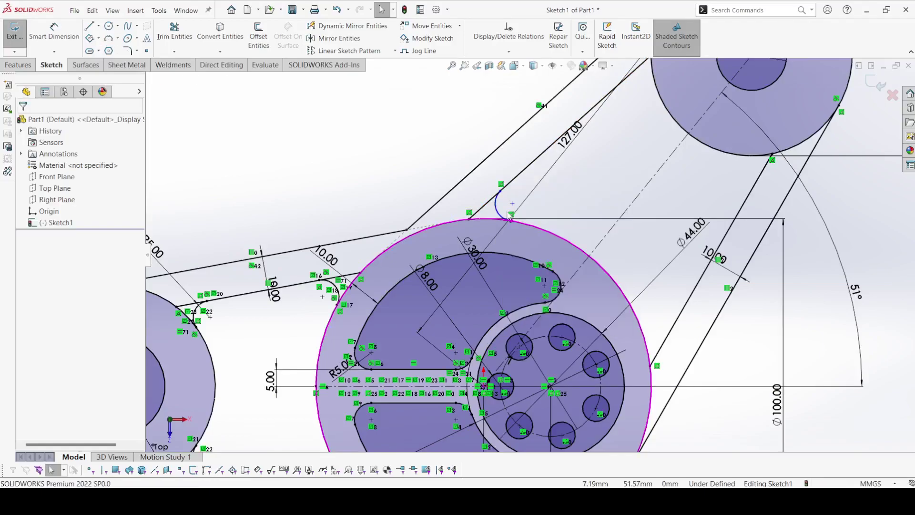
Sketch a 3-point arc of about 11.9 mm radius from the same offset line to the upper-right boss's outer circle
left_click(110, 39)
left_click(624, 76)
left_click(664, 100)
left_click(648, 89)
right_click(643, 47)
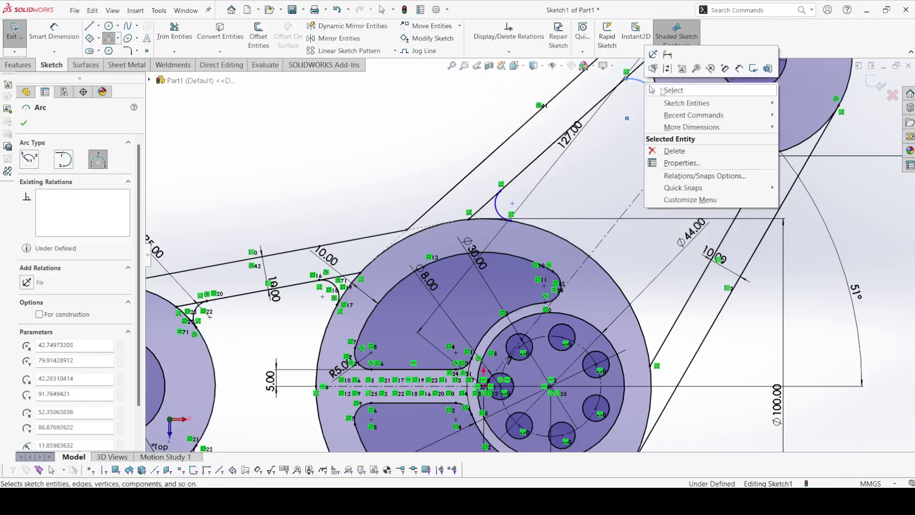
left_click(662, 90)
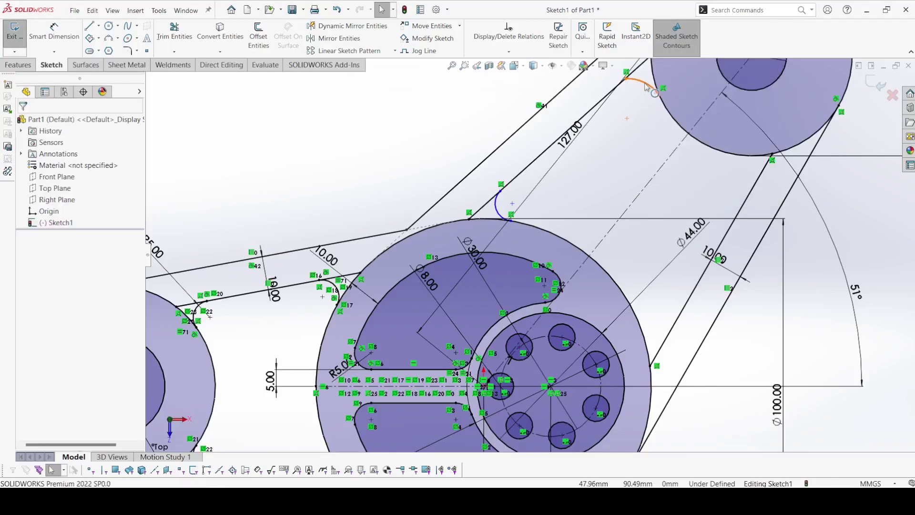
Make the arc beside the upper-right boss tangent to the offset line and to the boss's outer circle
left_click(611, 91)
left_click(631, 77, "ctrl")
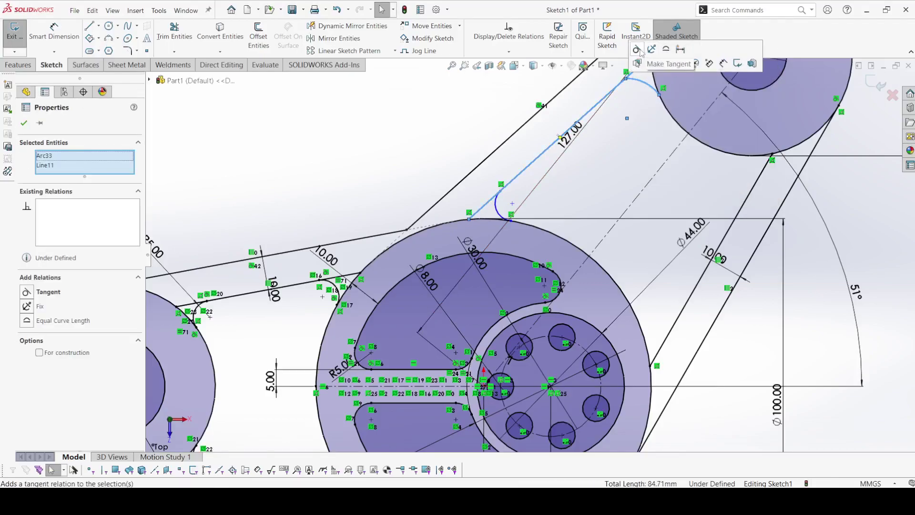
left_click(637, 50)
left_click(631, 90)
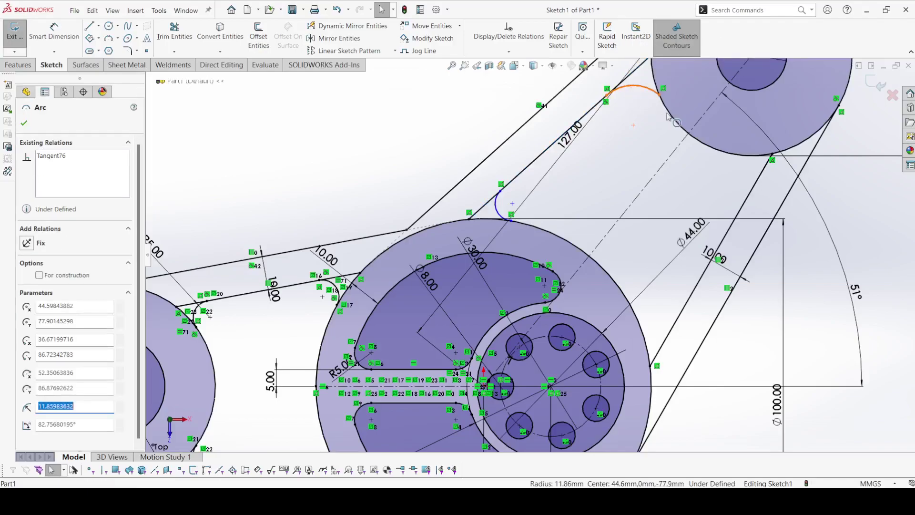
left_click(659, 95)
left_click(704, 73, "ctrl")
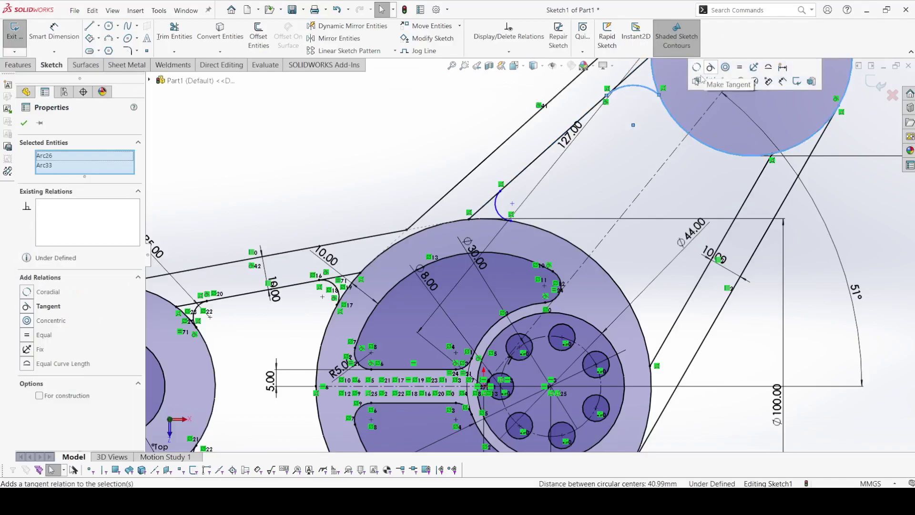
left_click(705, 73)
Make the arc on top of the hub tangent to the upper-right arm's offset line and to the hub's outer circle
left_click(495, 206)
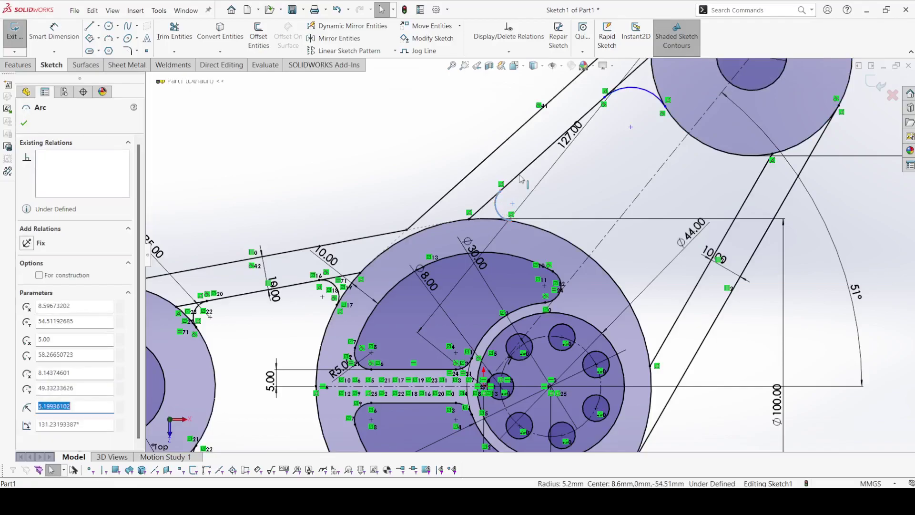
left_click(560, 138, "ctrl")
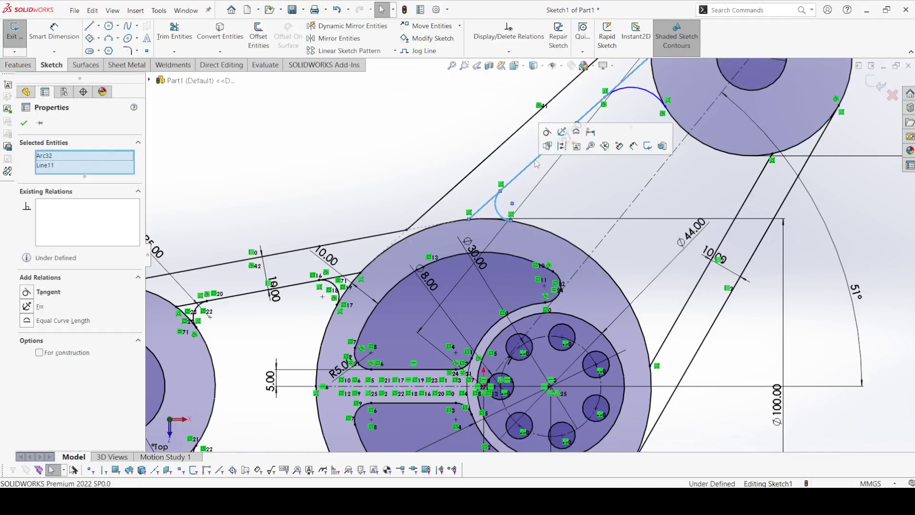
left_click(546, 132)
left_click(497, 207)
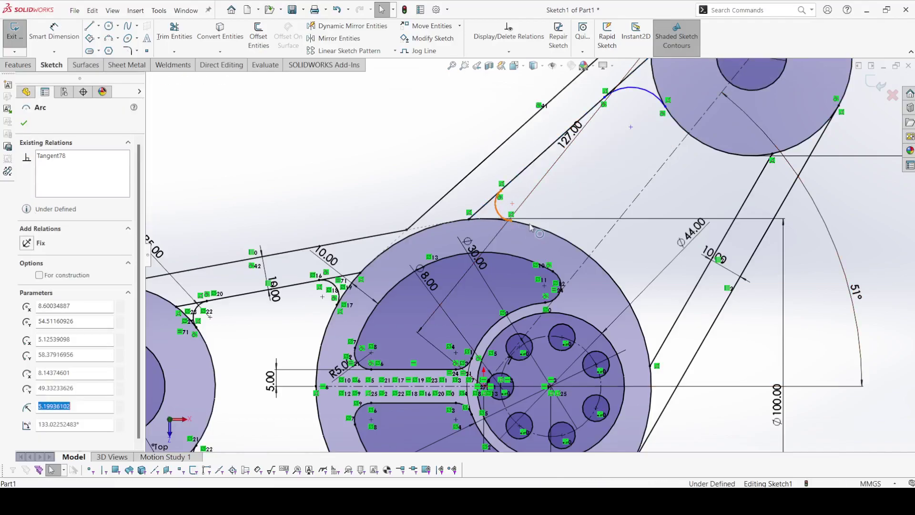
left_click(509, 220, "ctrl")
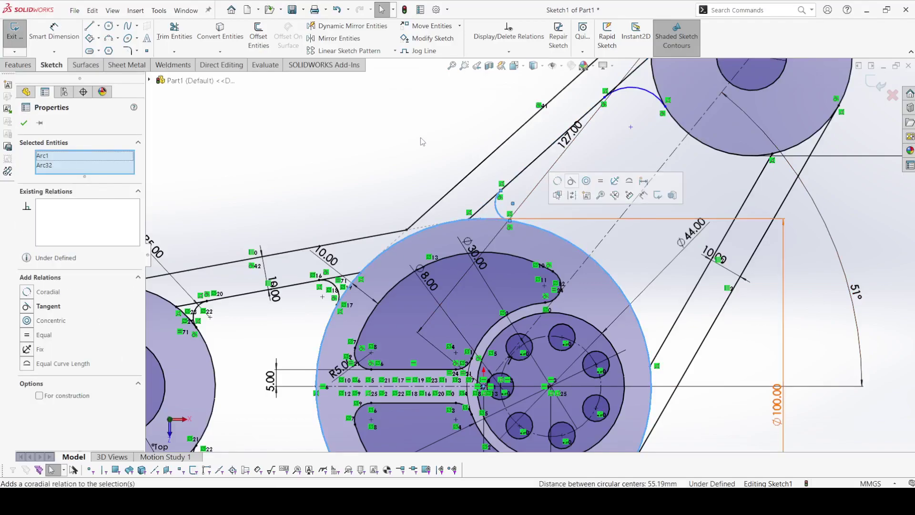
left_click(572, 181)
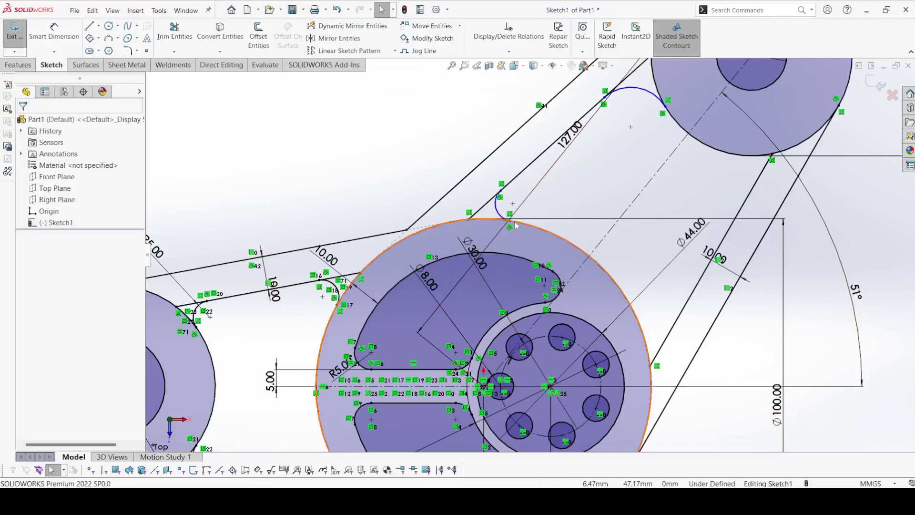
Make both corner arcs of the upper-right arm equal to the left arm's 5 mm arc beside the hub
left_click(497, 212)
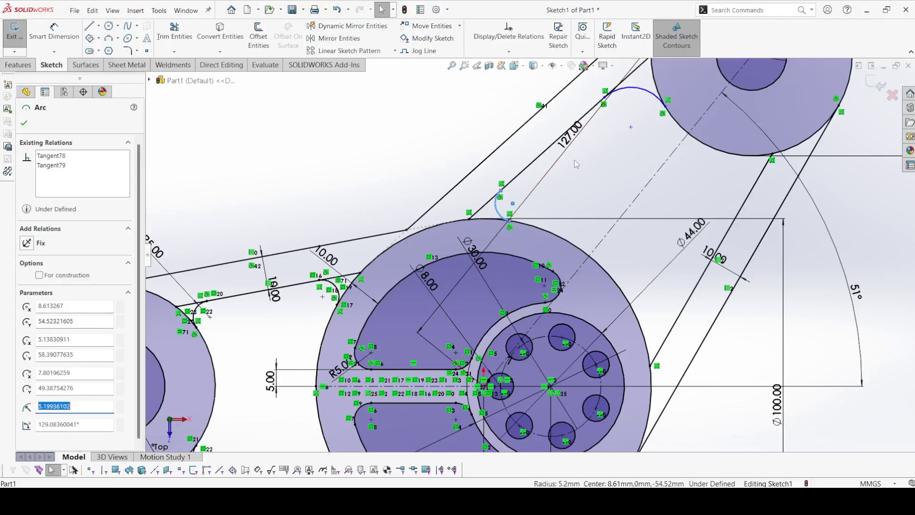
left_click(631, 88, "ctrl")
left_click(329, 286, "ctrl")
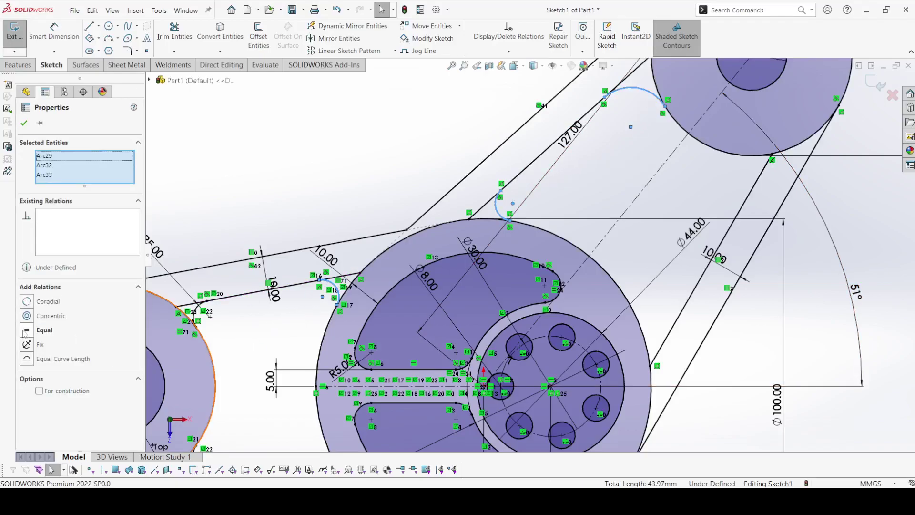
left_click(26, 331)
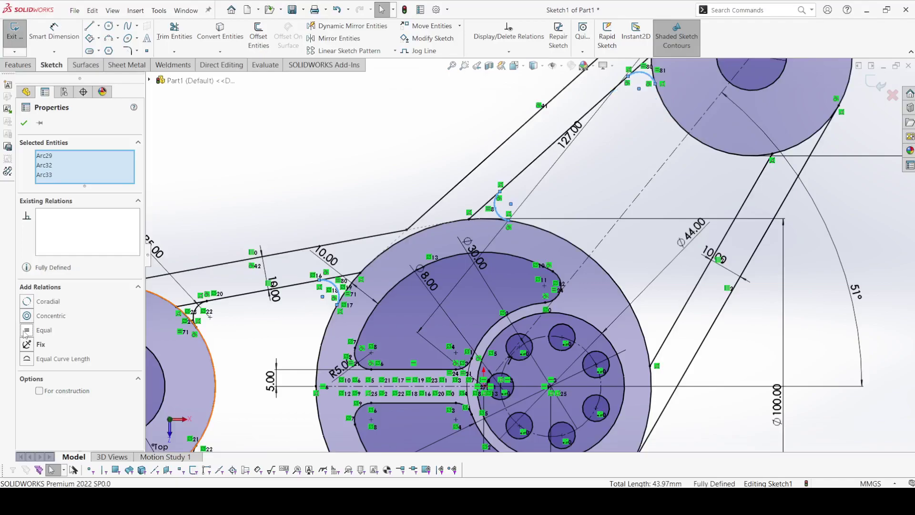
left_click(24, 123)
left_click(174, 31)
left_click(24, 123)
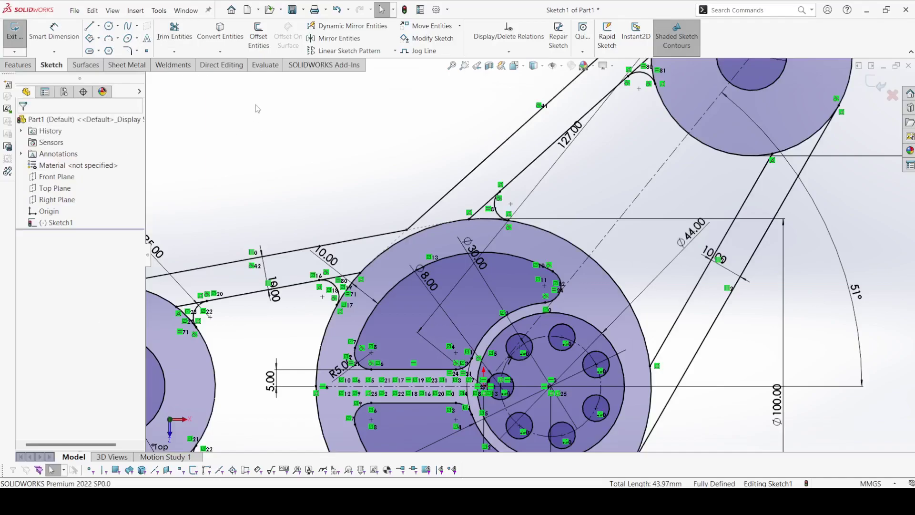
Mirror the two corner arcs of the upper-right arm about the arm's angled centerline
left_click(336, 38)
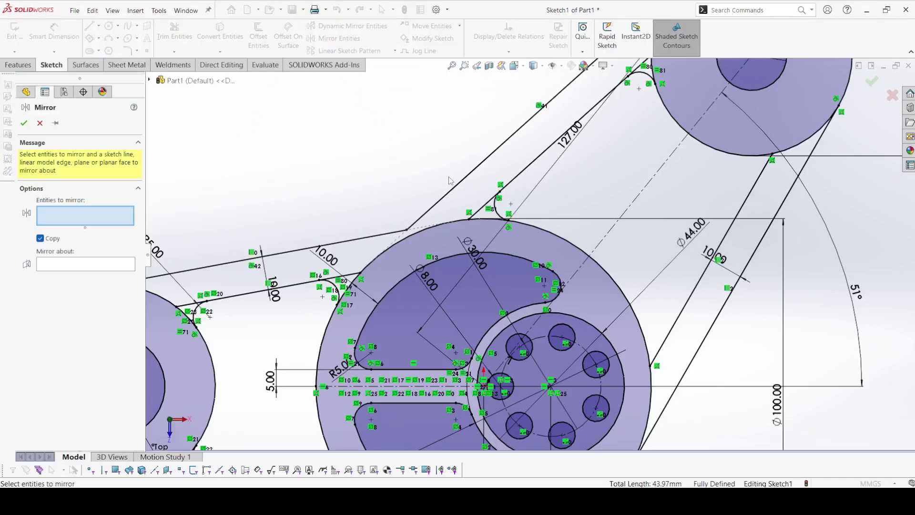
left_click(501, 218)
left_click(641, 73)
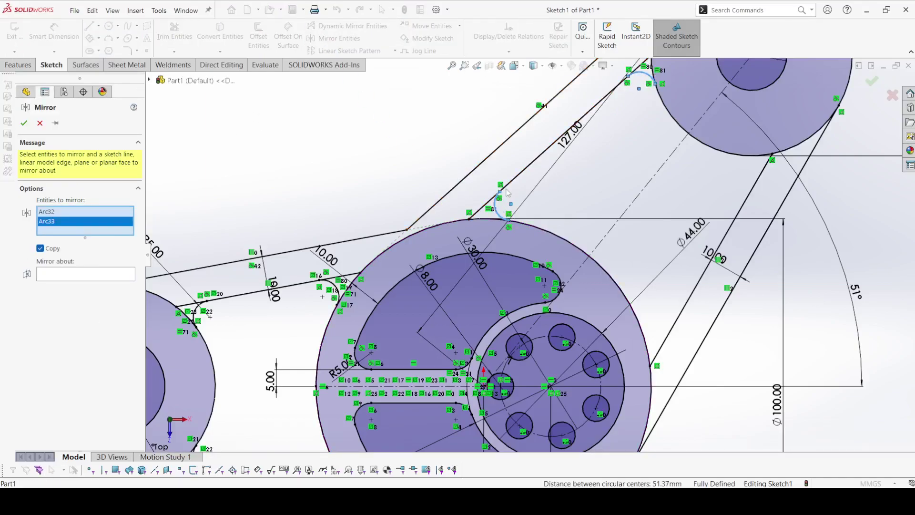
left_click(49, 275)
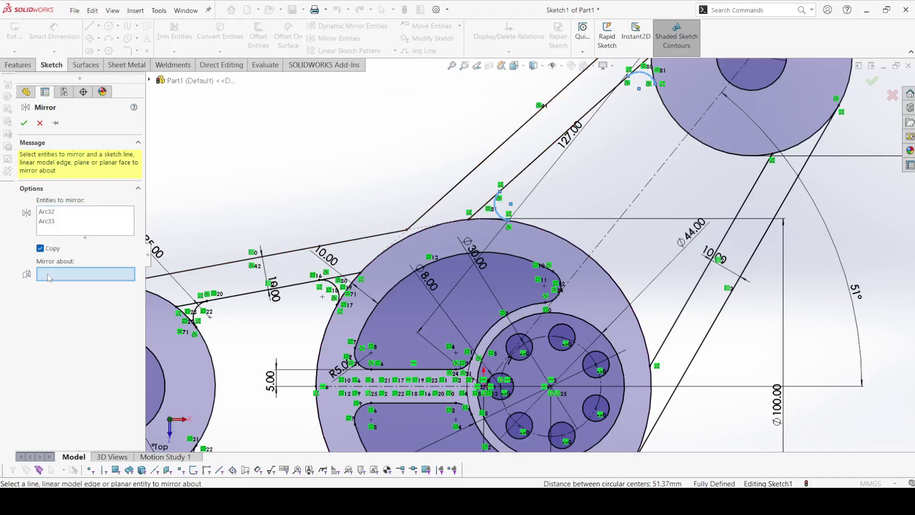
left_click(657, 175)
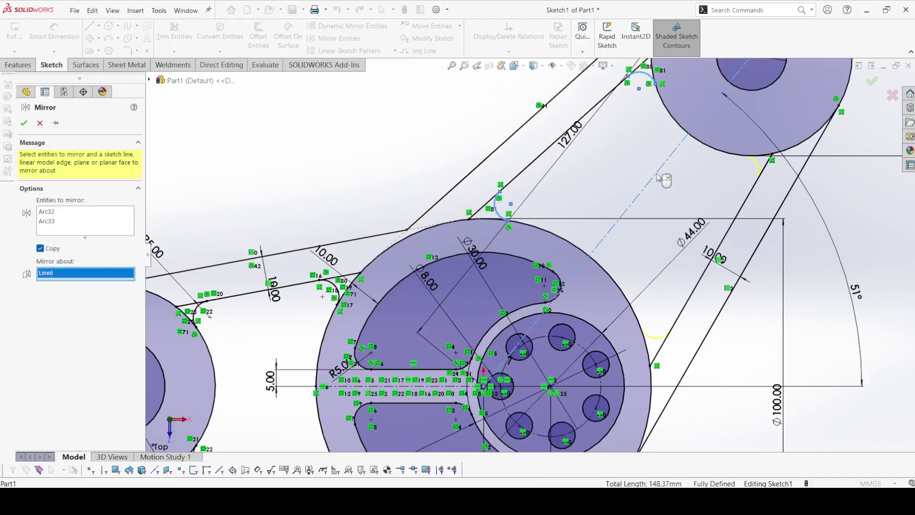
left_click(23, 123)
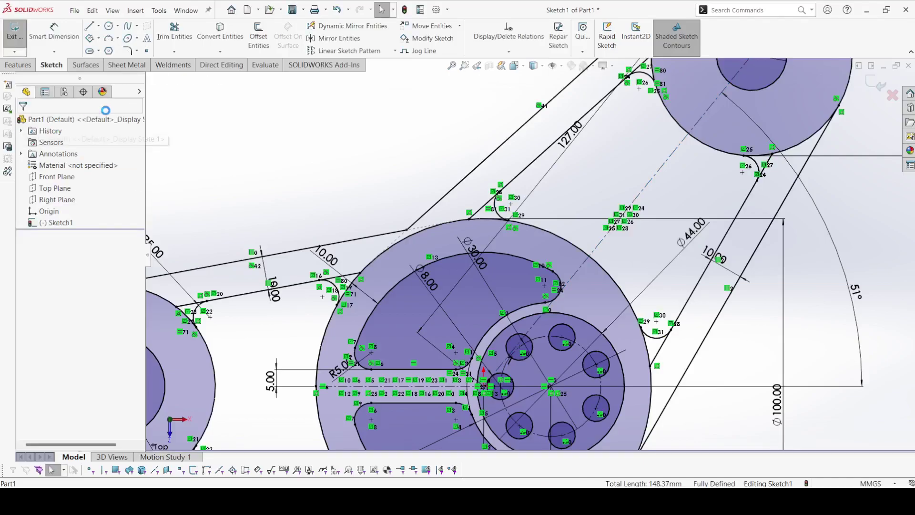
Trim the excess ends of the upper-right arm's lower offset line beyond its corner arcs at the hub and boss
left_click(175, 31)
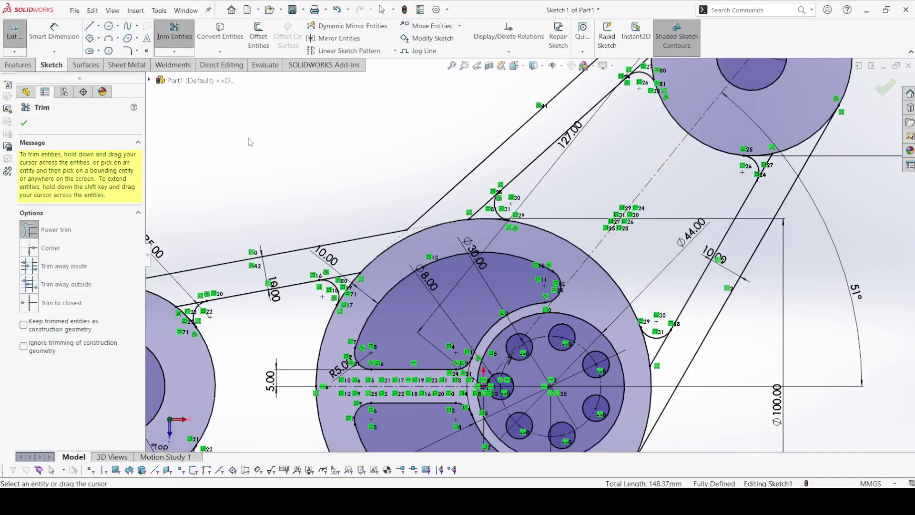
scroll(696, 372, "down", 3)
left_click(633, 343)
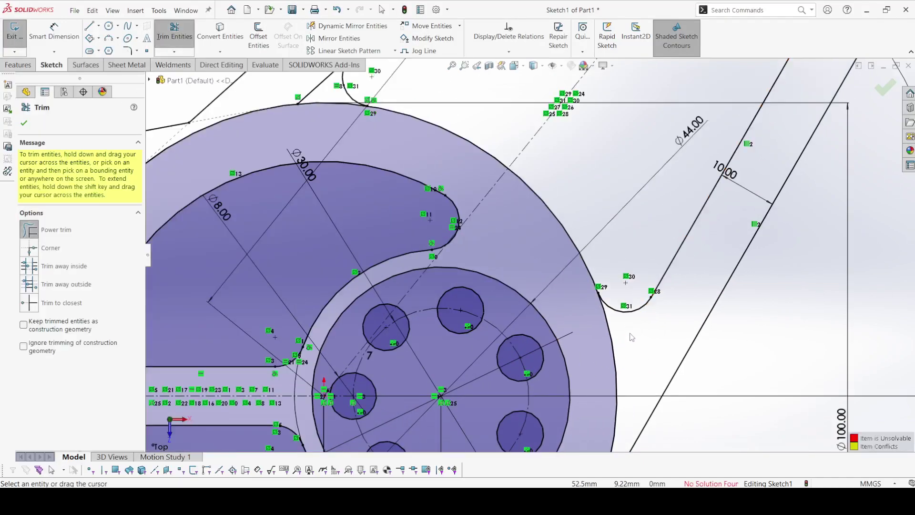
scroll(630, 174, "up", 5)
scroll(630, 174, "down", 3)
scroll(630, 175, "down", 5)
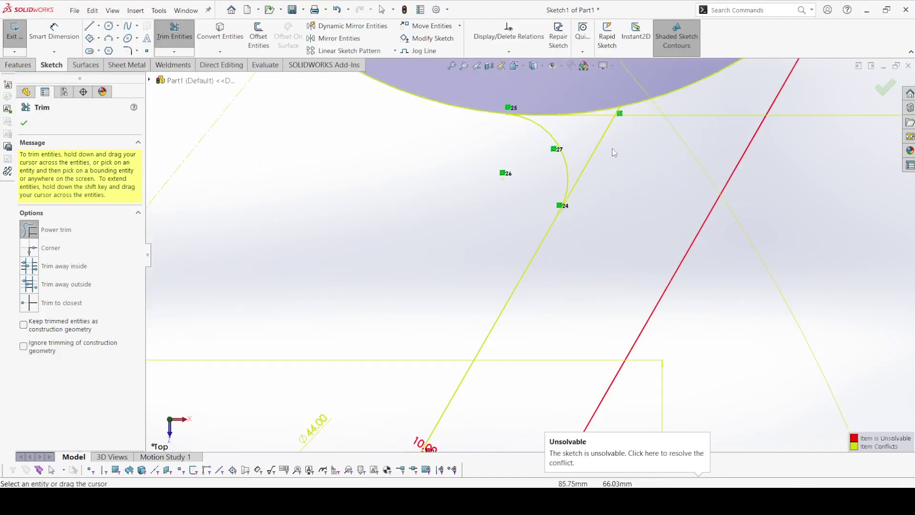
left_click_drag(592, 186, 591, 197)
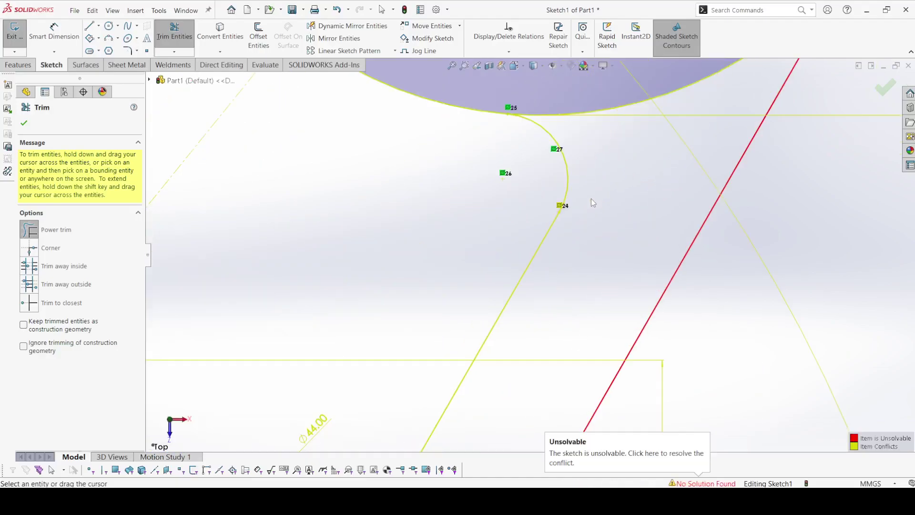
Trim the excess ends of the upper-right arm's upper offset line beyond its corner arcs at the boss and hub
scroll(591, 197, "up", 5)
scroll(336, 154, "up", 3)
scroll(465, 173, "down", 4)
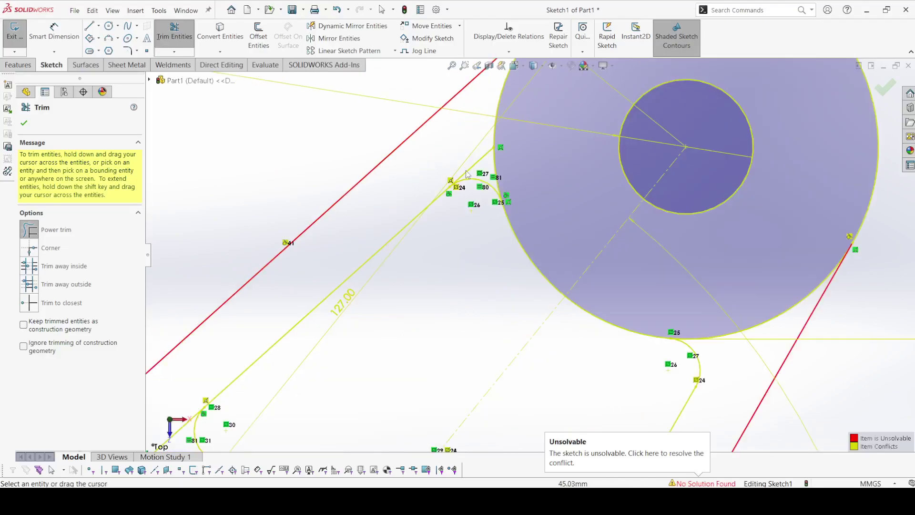
scroll(407, 219, "up", 5)
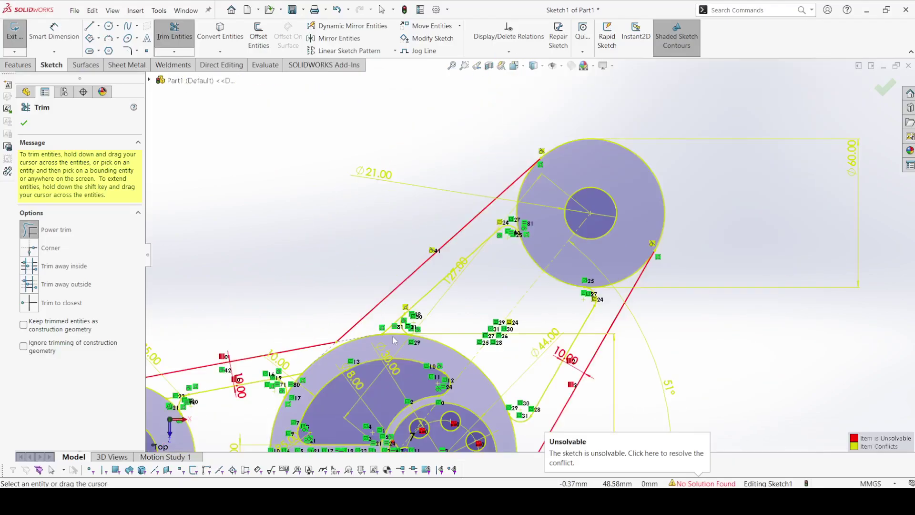
scroll(410, 302, "down", 4)
scroll(410, 302, "down", 3)
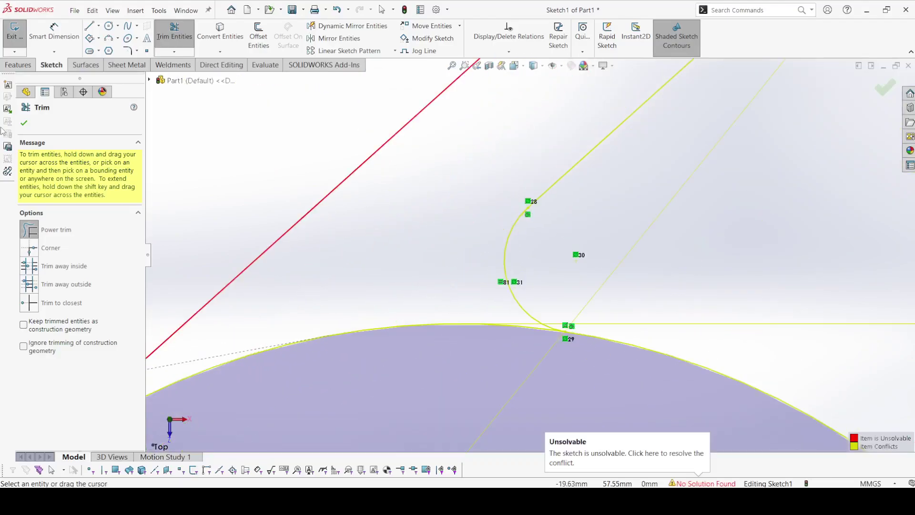
left_click(22, 123)
Delete the conflicting 10 mm offset dimension on the lower side of the upper-right arm
scroll(376, 272, "up", 6)
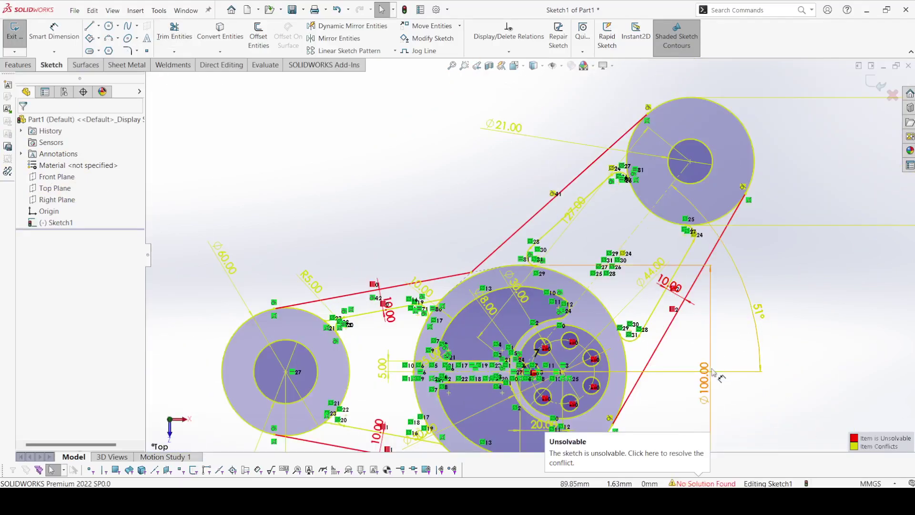
left_click(669, 284)
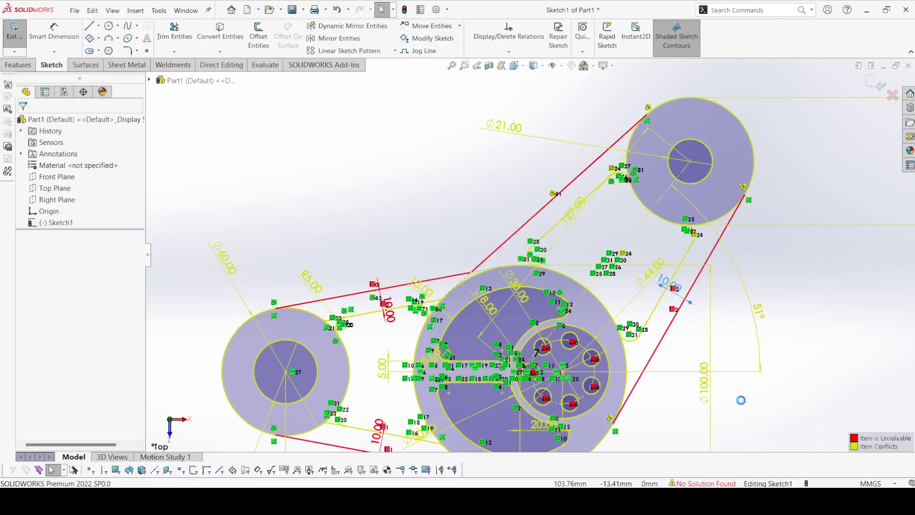
key("Delete")
Trim the excess ends of the left arm's lower offset line beyond its corner arcs at the boss and hub
scroll(530, 256, "up", 3)
scroll(494, 313, "down", 6)
left_click(176, 42)
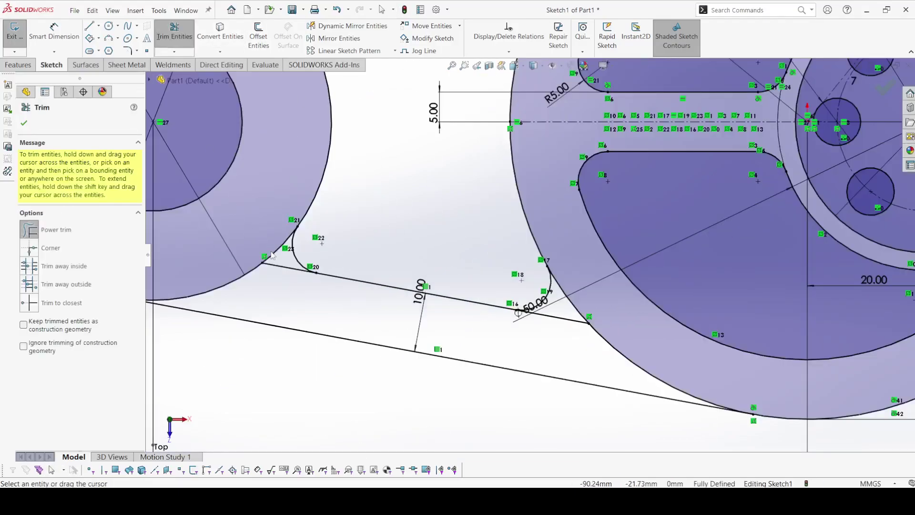
left_click(287, 267)
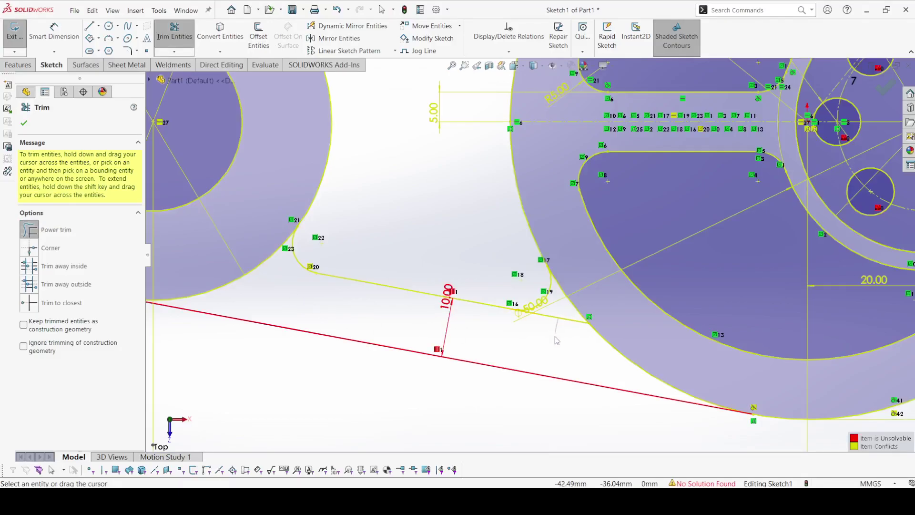
left_click(567, 315)
Trim the excess ends of the left arm's upper offset line beyond its corner arcs at the boss and hub
key("f")
scroll(433, 148, "down", 5)
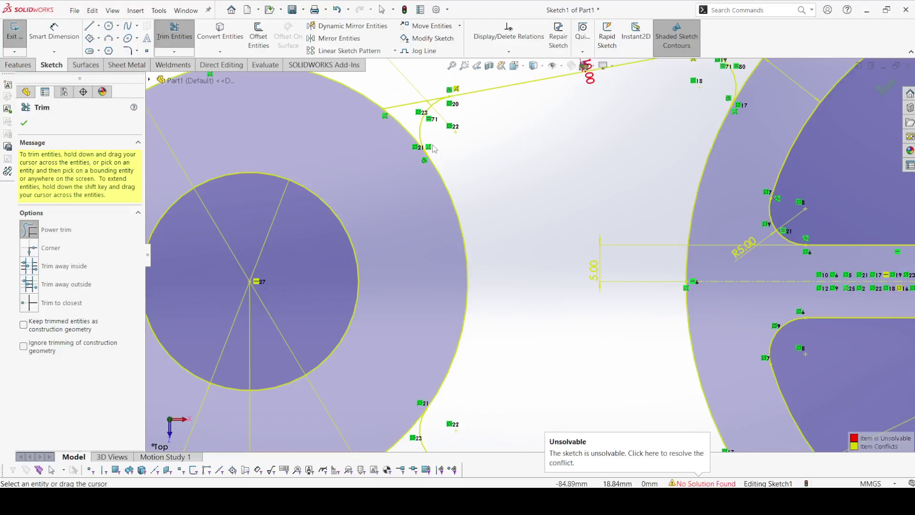
scroll(431, 142, "down", 4)
left_click_drag(389, 73, 394, 119)
scroll(396, 123, "up", 5)
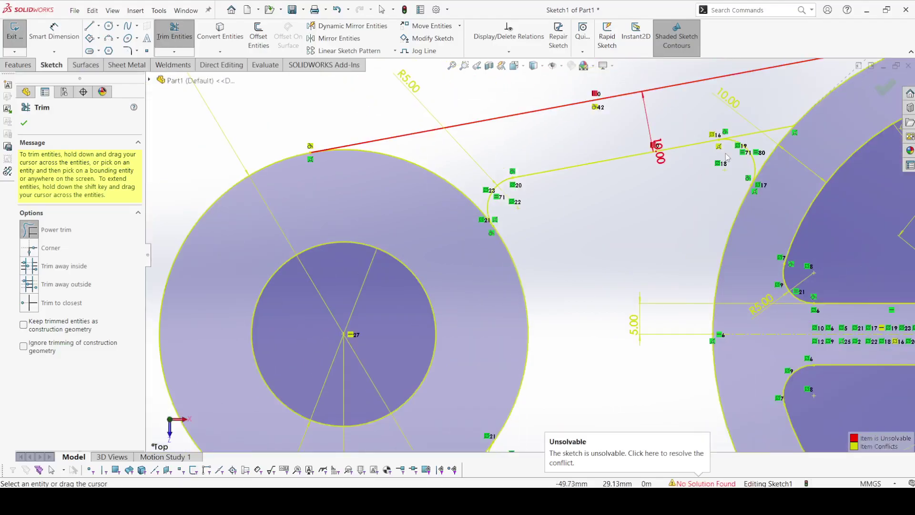
scroll(772, 126, "down", 4)
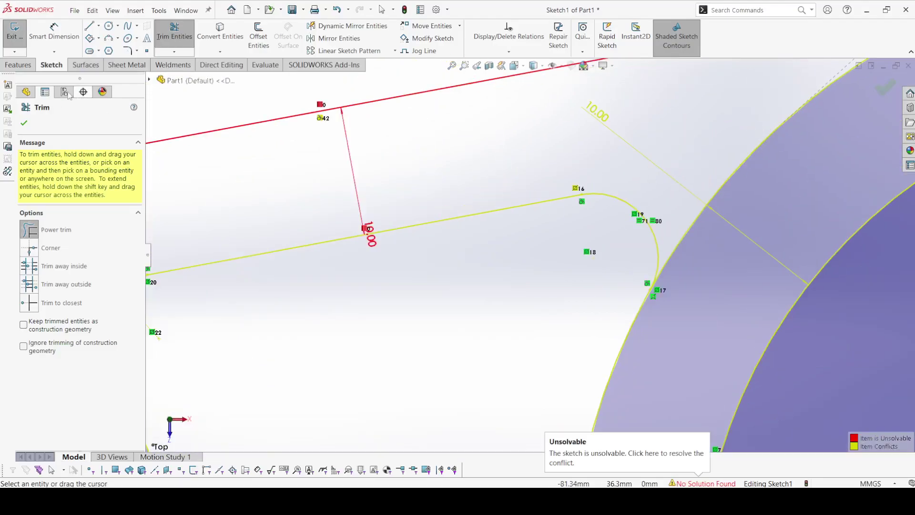
left_click(23, 123)
Delete the conflicting 10 mm offset dimension on the left arm's upper side and exit the sketch
left_click(371, 240)
key("Delete")
scroll(429, 280, "up", 5)
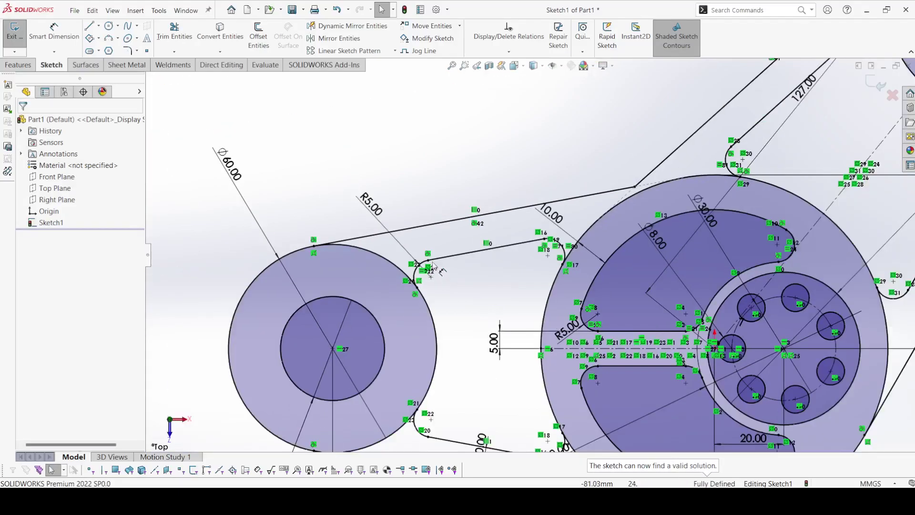
scroll(429, 255, "up", 1)
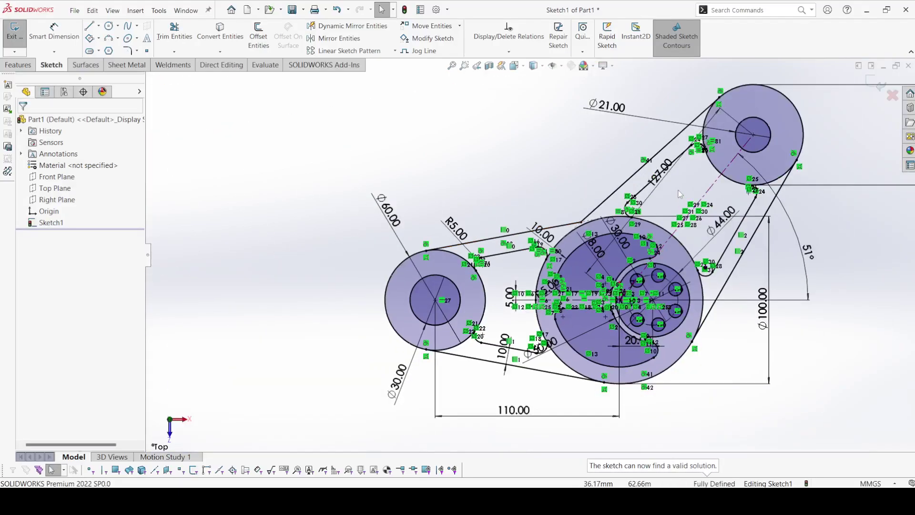
left_click(15, 36)
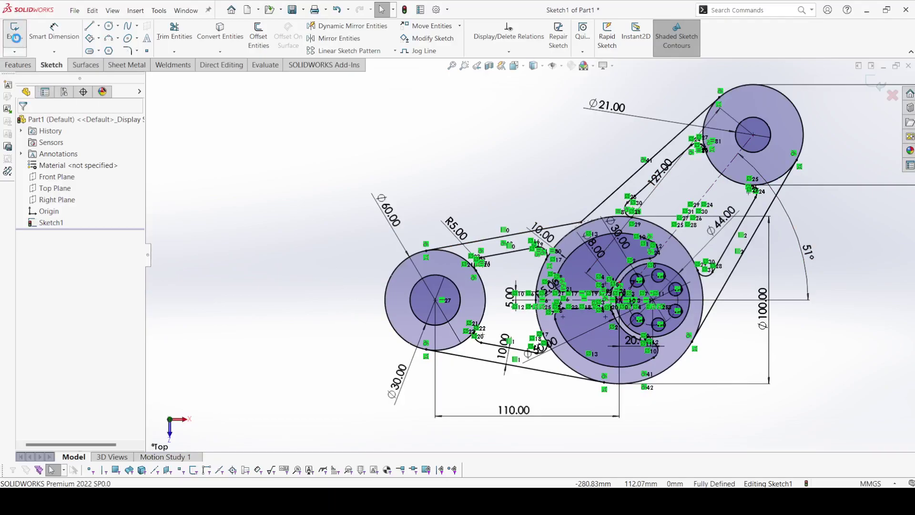
scroll(350, 307, "up", 1)
mouse_move(355, 314)
middle_mouse_down()
mouse_move(333, 234)
mouse_move(353, 306)
mouse_move(369, 286)
middle_mouse_up()
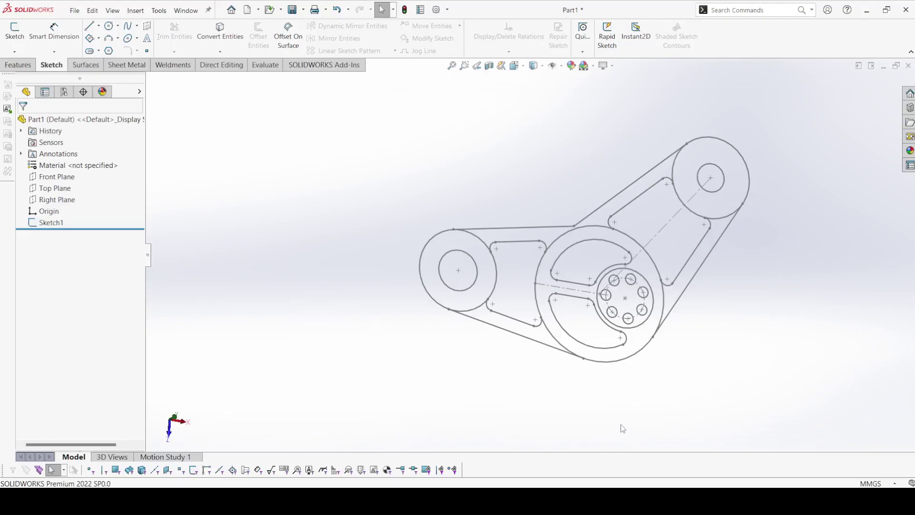
Check the section view in the PDF drawing and start a boss extrusion using only the left boss's ring region, without its hole
key("alt+Tab")
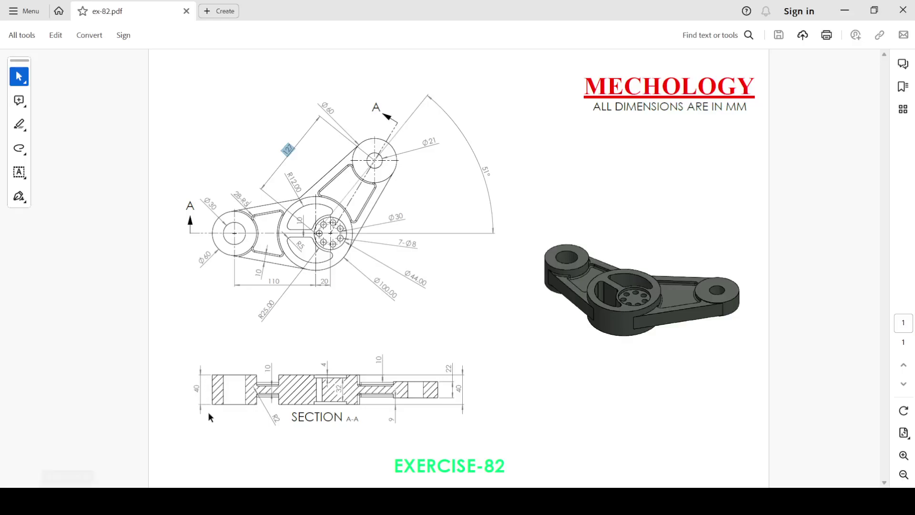
key("alt+Tab")
left_click(20, 66)
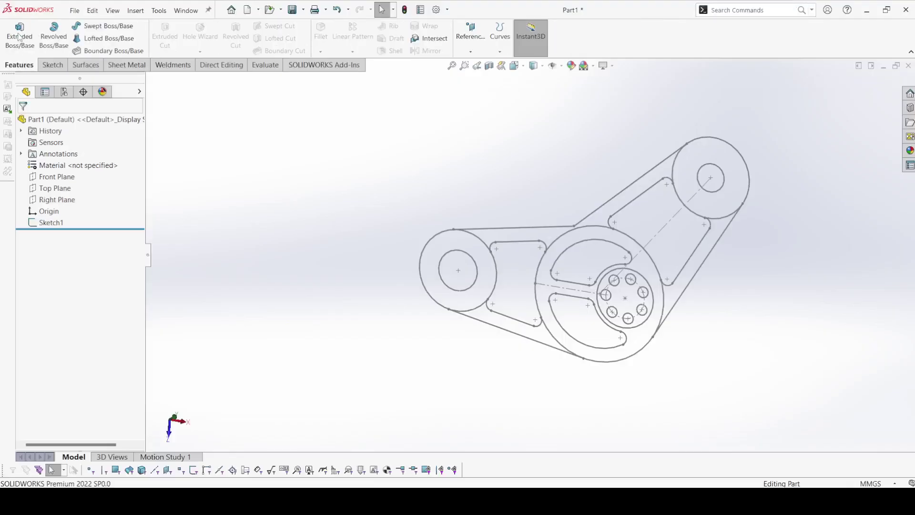
left_click(20, 34)
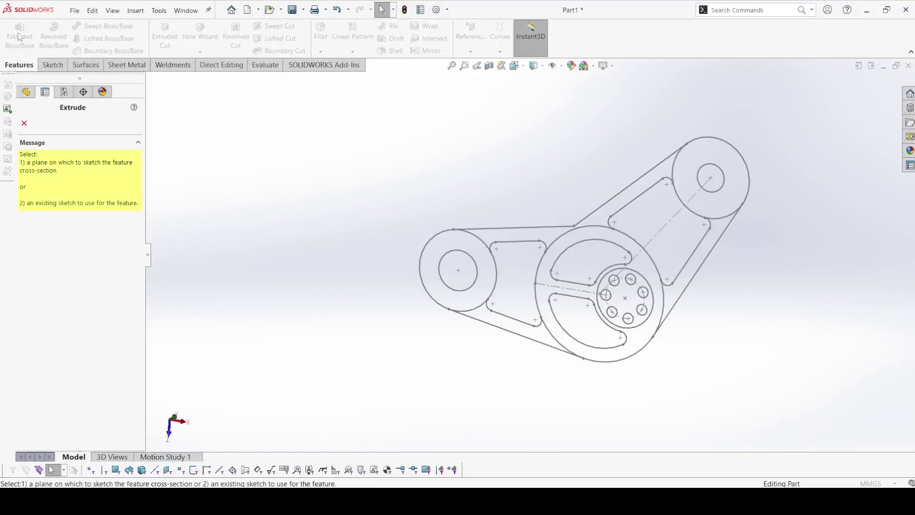
left_click(442, 233)
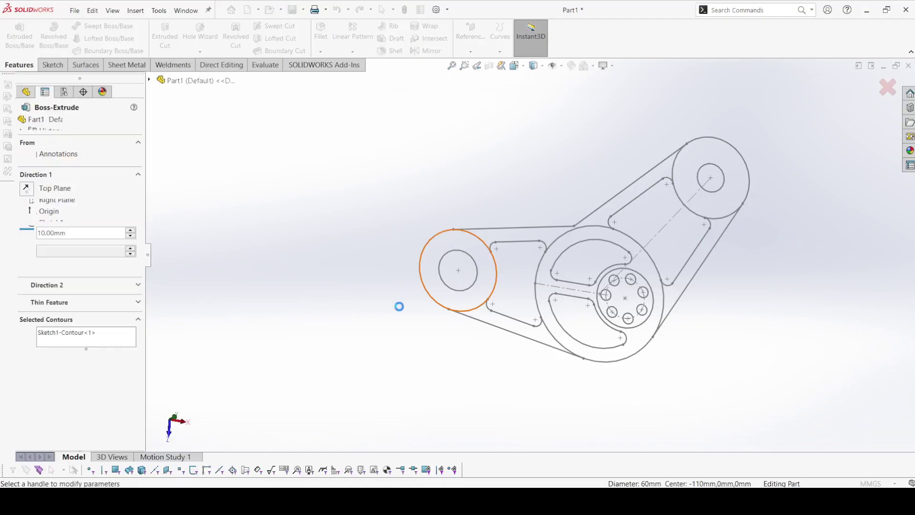
left_click(79, 332)
right_click(80, 332)
left_click(102, 343)
left_click(485, 275)
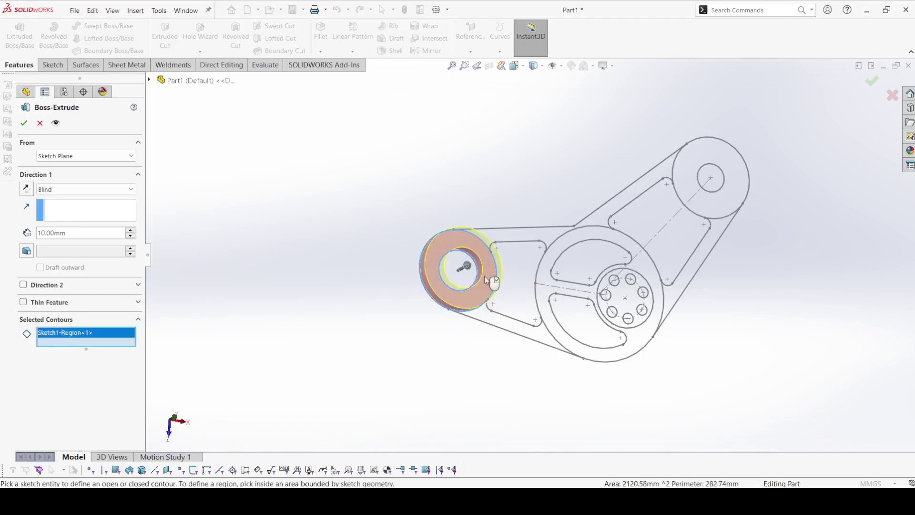
Extrude the left boss's ring 40 mm with the Mid Plane end condition
left_click(56, 188)
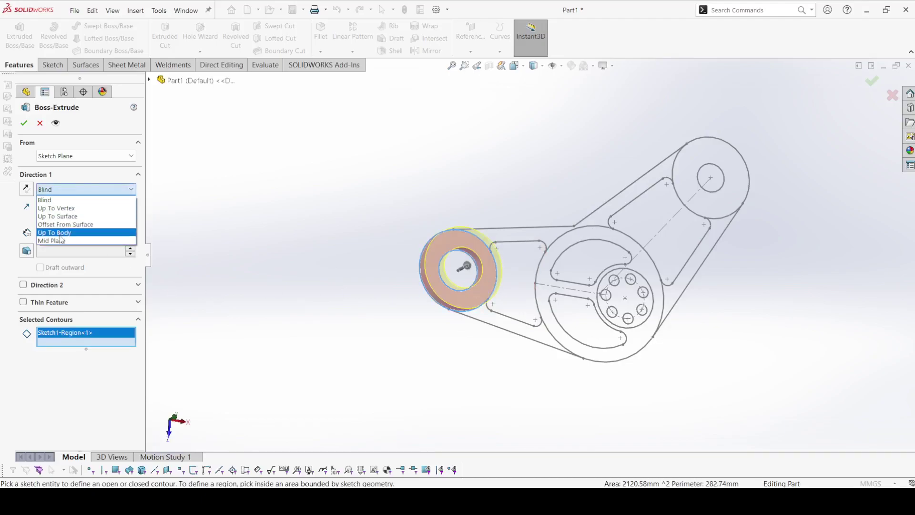
left_click(72, 234)
type("40")
key("Return")
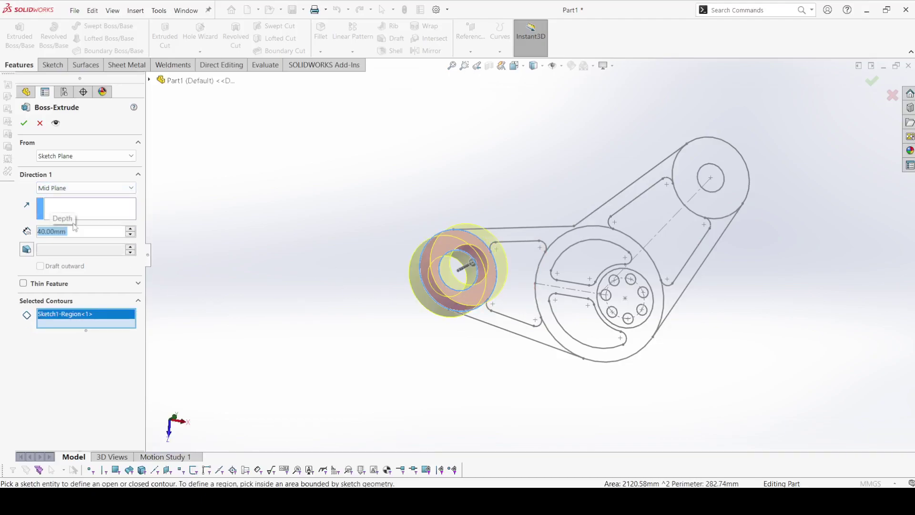
left_click(24, 123)
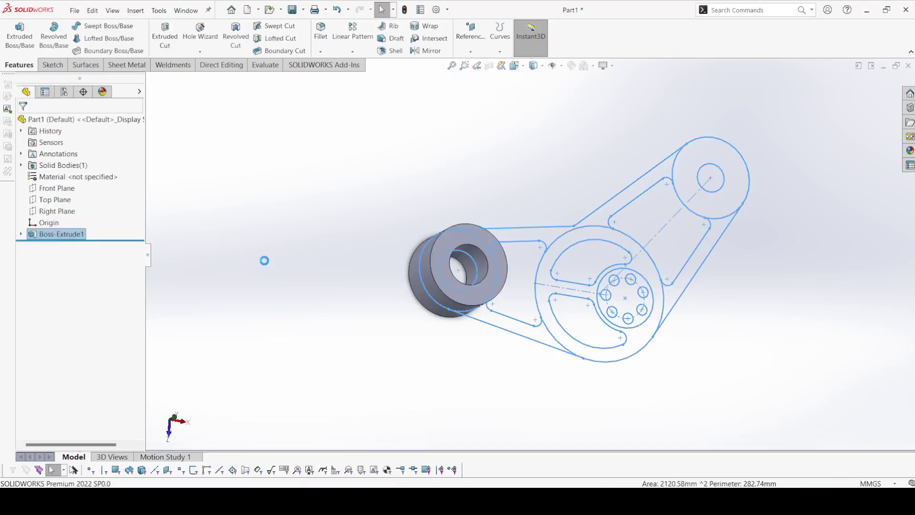
middle_click_drag(293, 205, 295, 208)
Switch to the ex-82 PDF drawing and check the arm and web thicknesses in section A-A
left_click(478, 500)
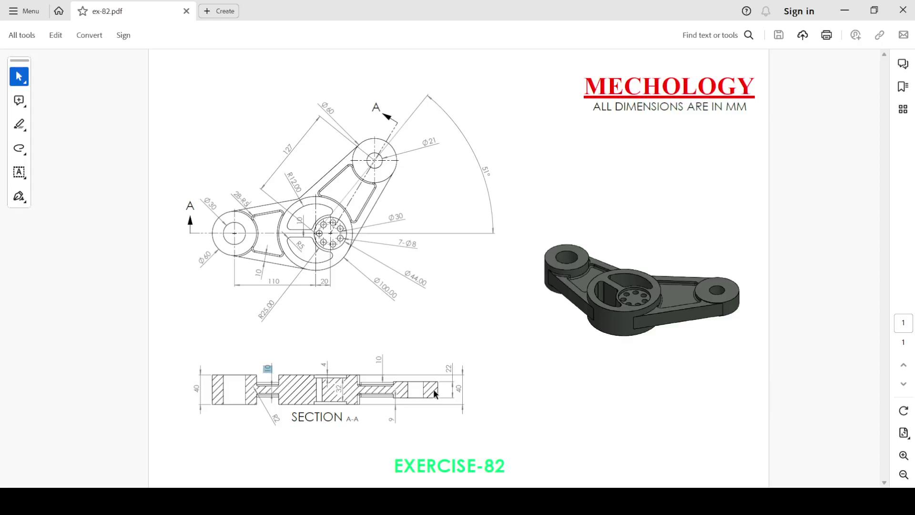
left_click(328, 381)
double_click(380, 357)
left_click(484, 404)
key("alt+Tab")
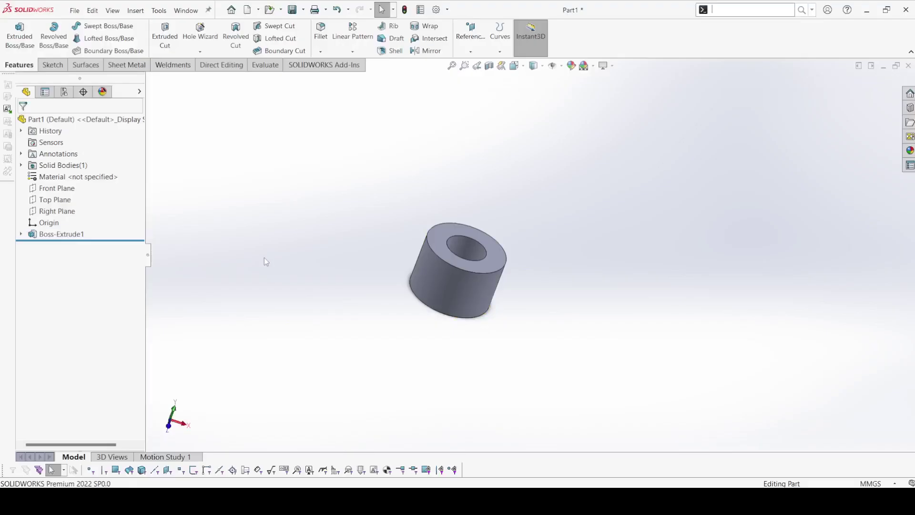
Extrude the three outer arm wall regions of Sketch1 20 mm with Mid Plane and merged result
left_click(18, 24)
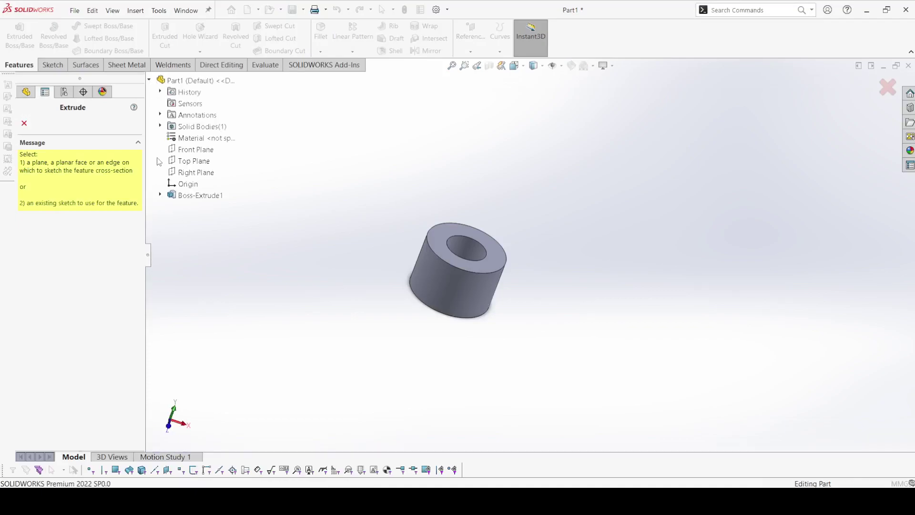
left_click(160, 195)
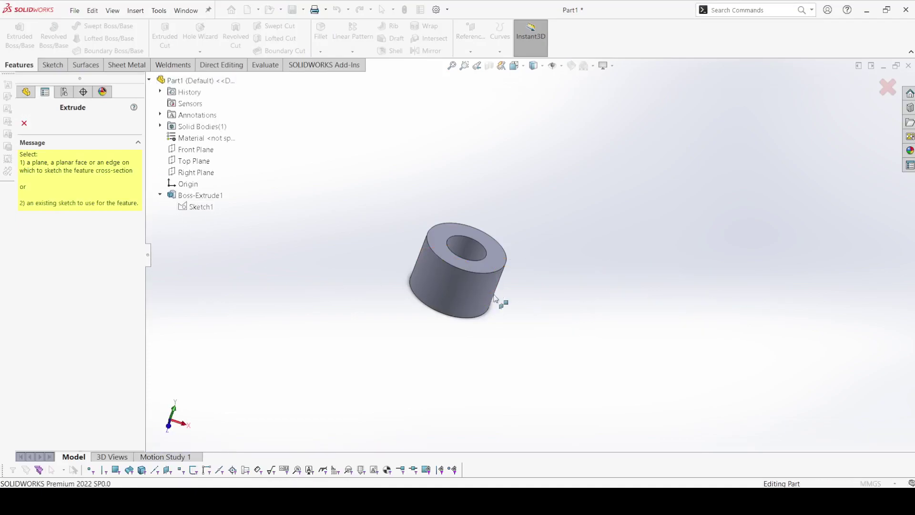
left_click(201, 206)
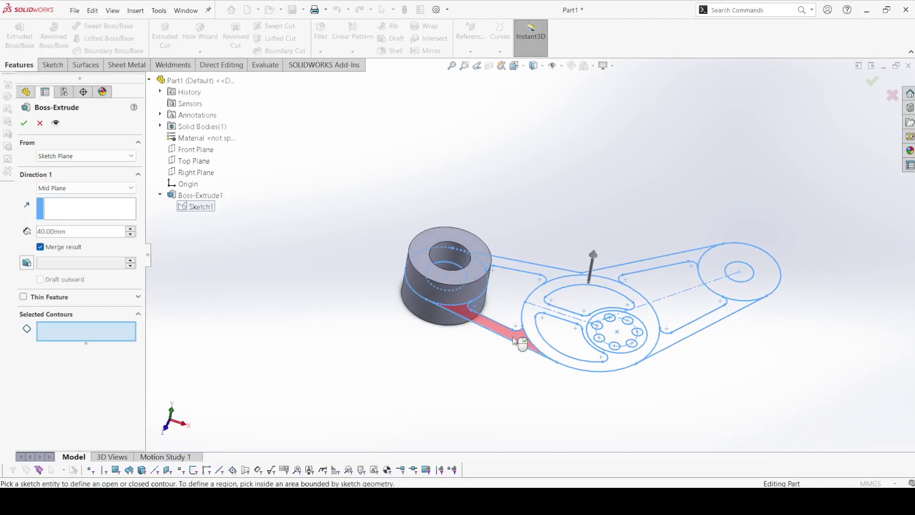
left_click(520, 343)
left_click(541, 274)
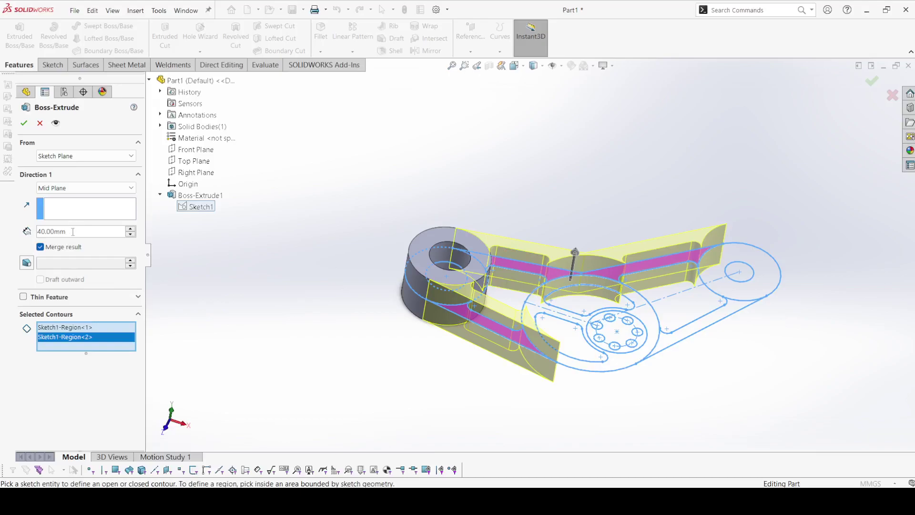
type("20")
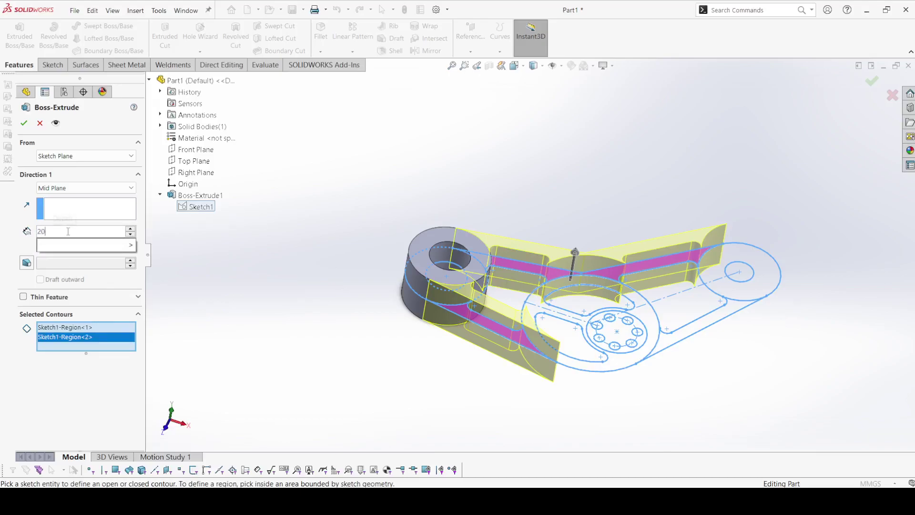
key("Return")
left_click(720, 316)
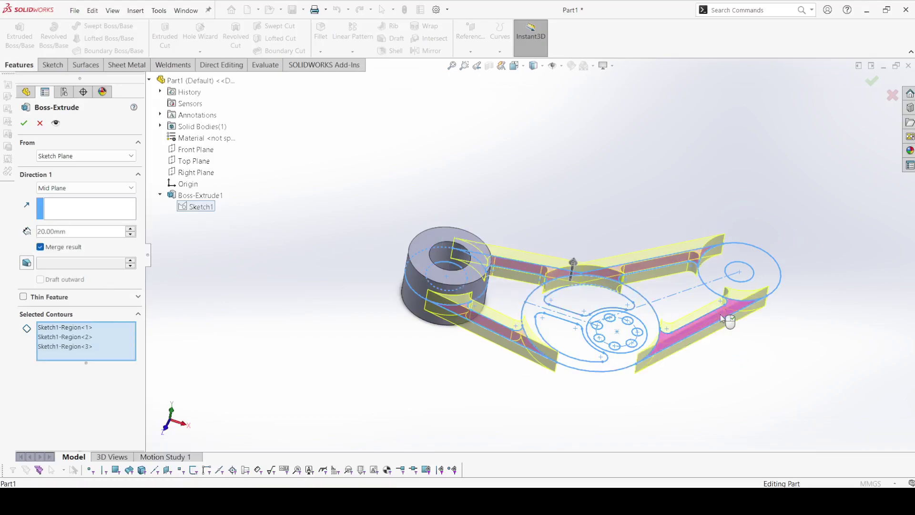
left_click(24, 123)
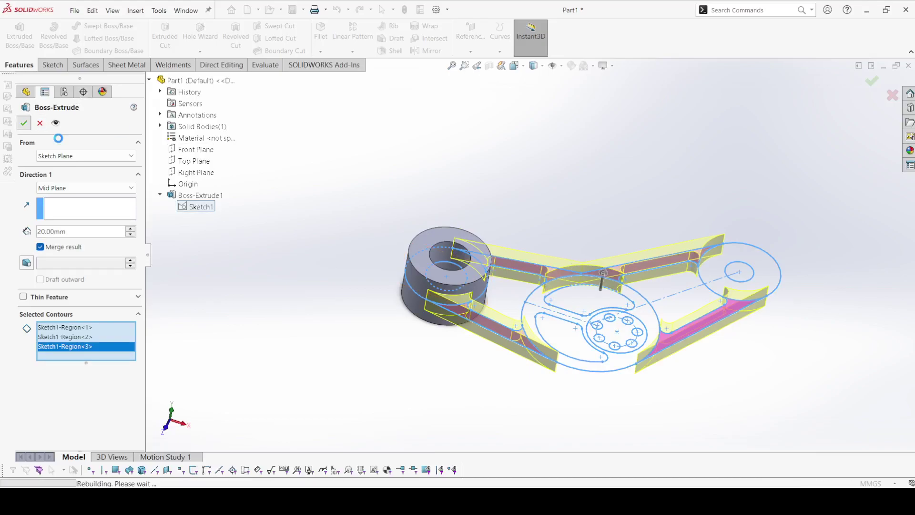
Extrude the two recessed web regions of Sketch1 between the arm walls 10 mm with Mid Plane and merged result
left_click(20, 33)
left_click(186, 207)
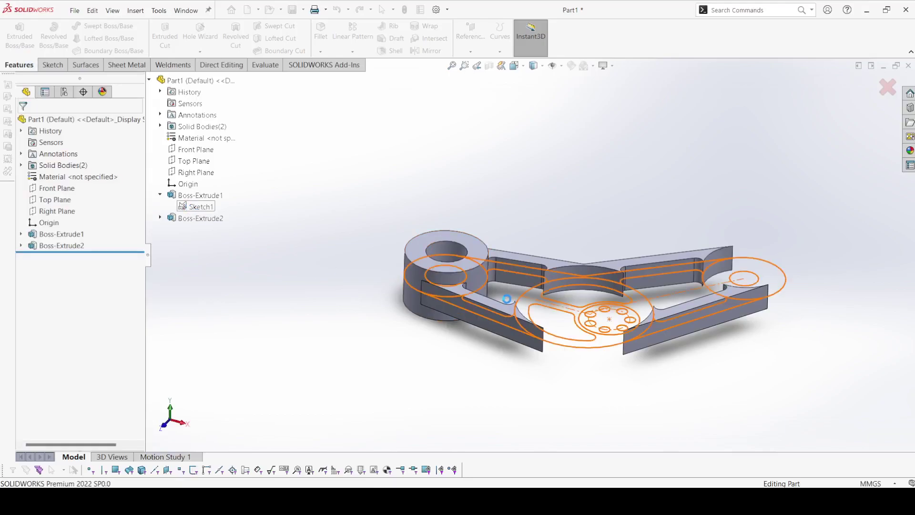
left_click(500, 309)
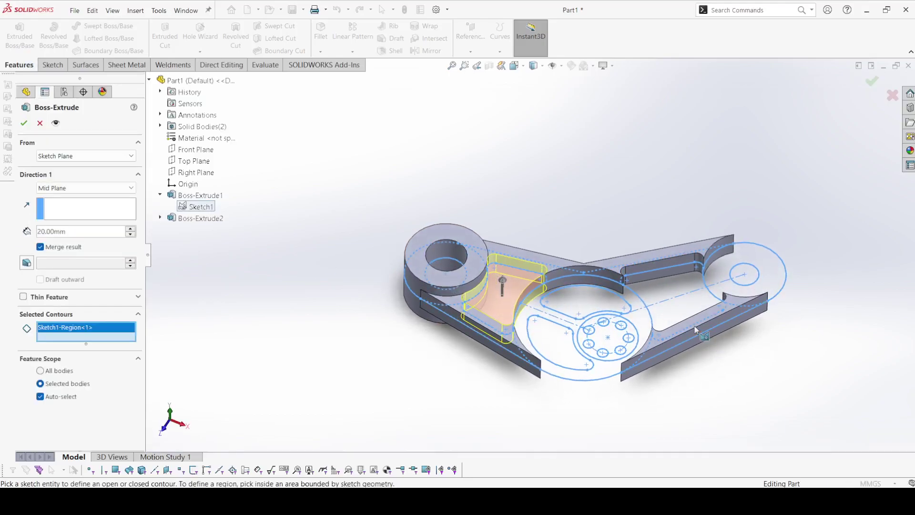
left_click(687, 308)
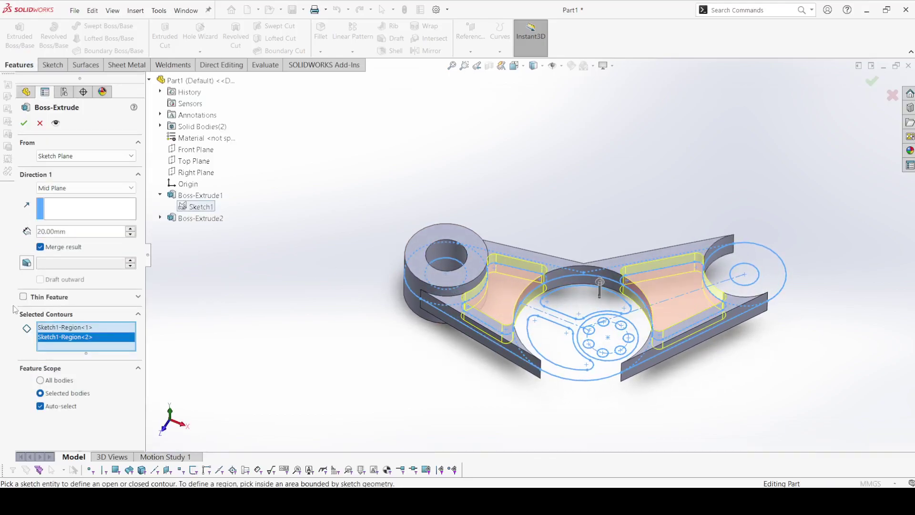
double_click(77, 232)
type("10")
key("Return")
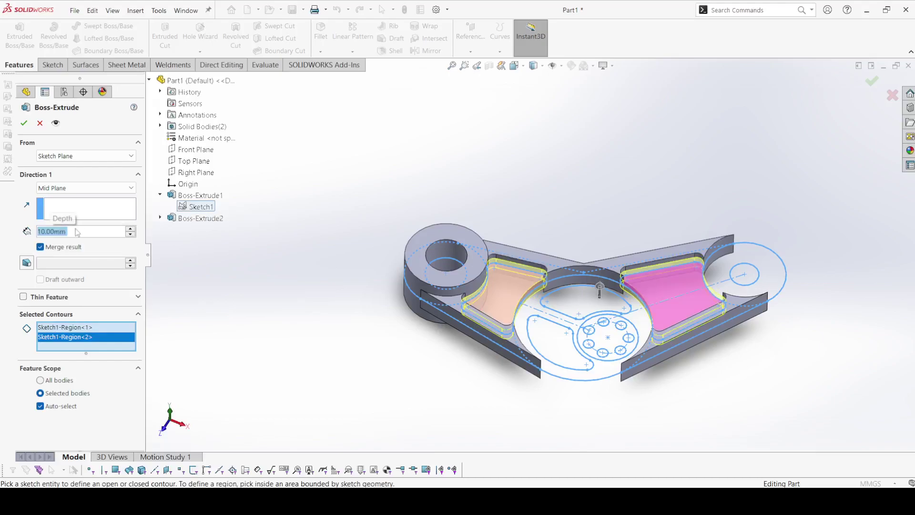
left_click(25, 123)
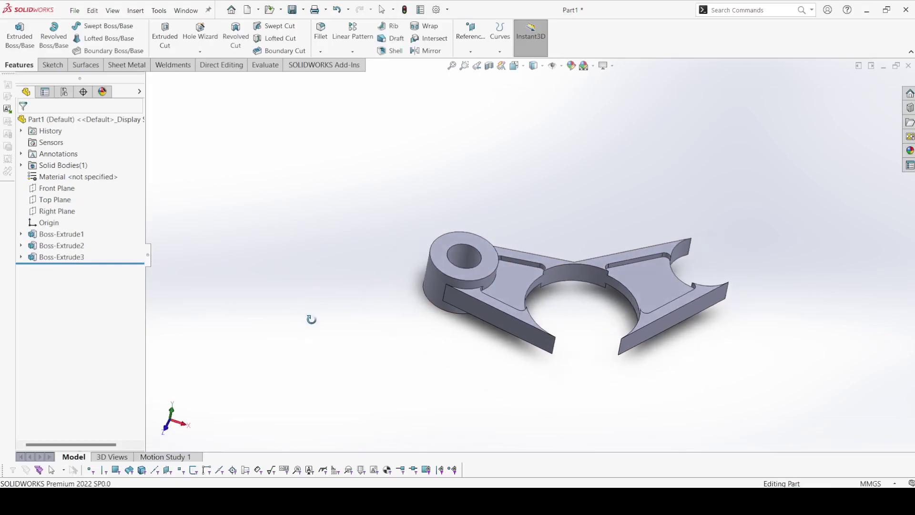
Extrude the right boss's ring region of Sketch1, without its hole, 22 mm with Mid Plane and merged result
key("alt+Tab")
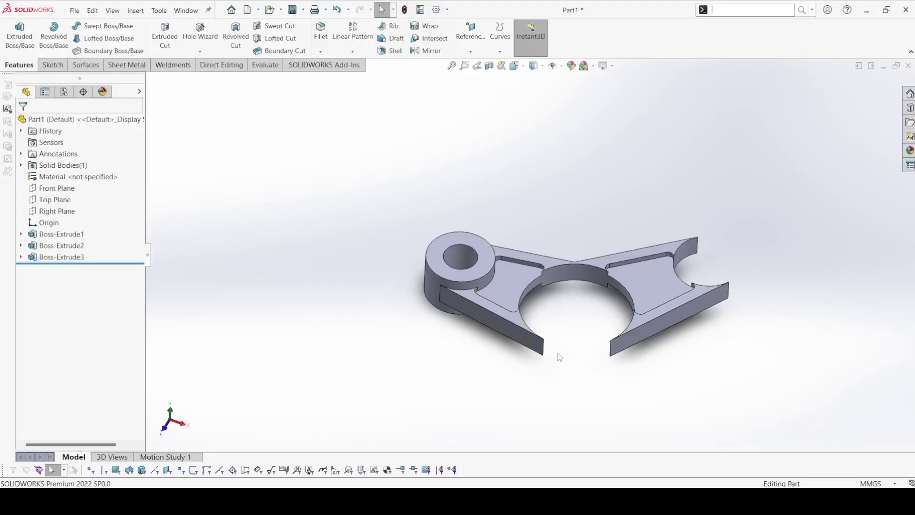
key("alt+Tab")
left_click(20, 35)
left_click(196, 206)
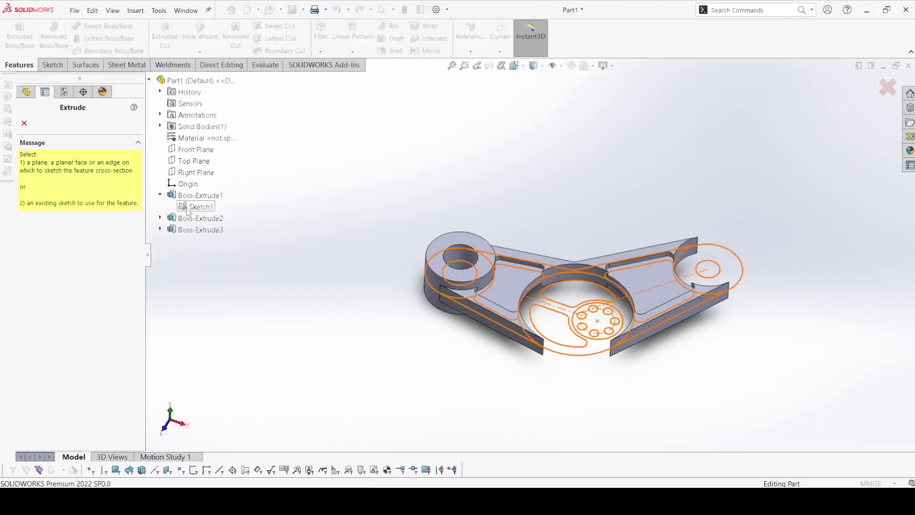
left_click(727, 272)
double_click(80, 229)
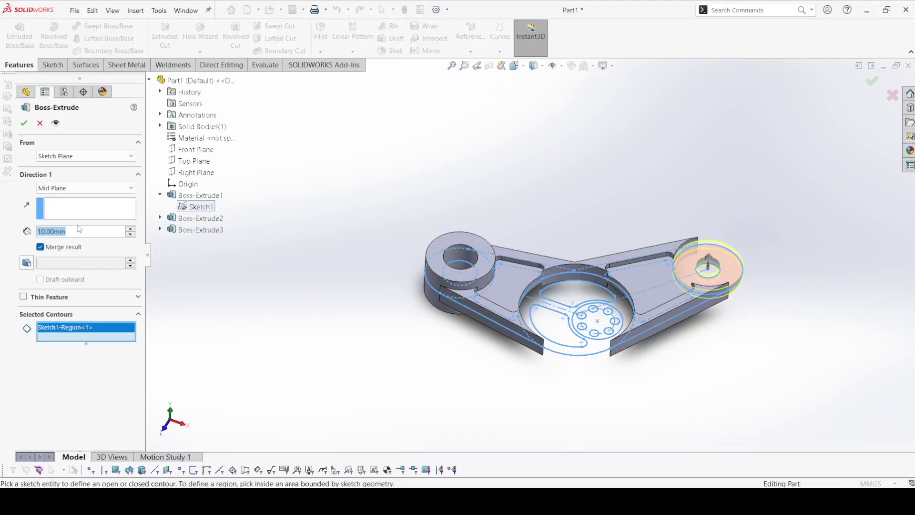
type("22")
left_click(23, 122)
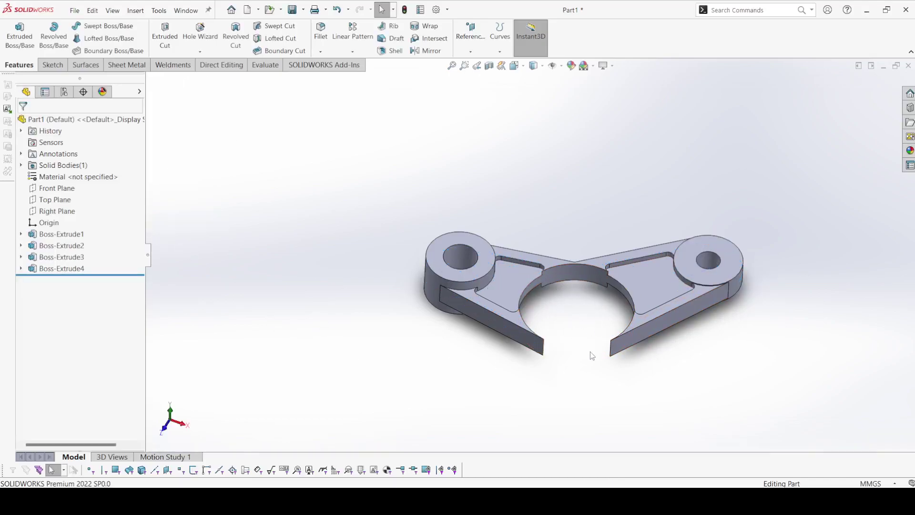
Switch to the ex-82 PDF drawing and check the central hub's recess depth and the overall height in section A-A
key("alt+Tab")
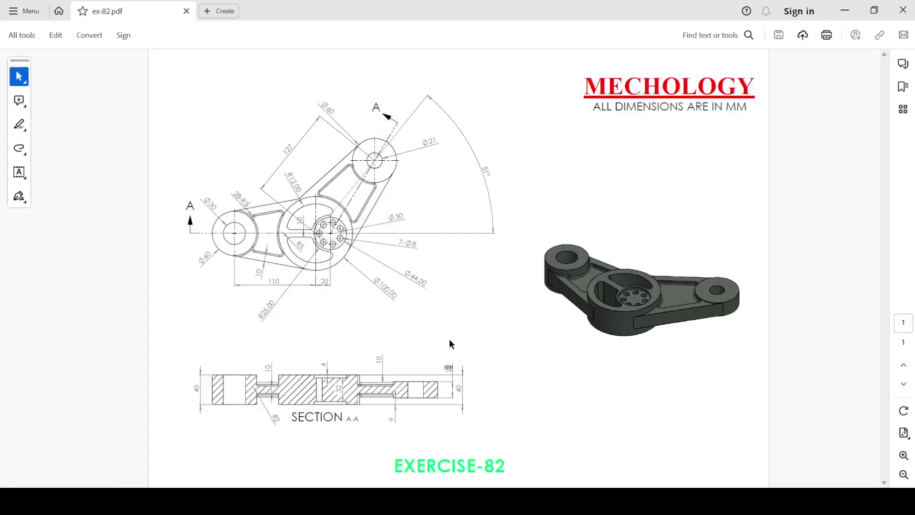
double_click(323, 364)
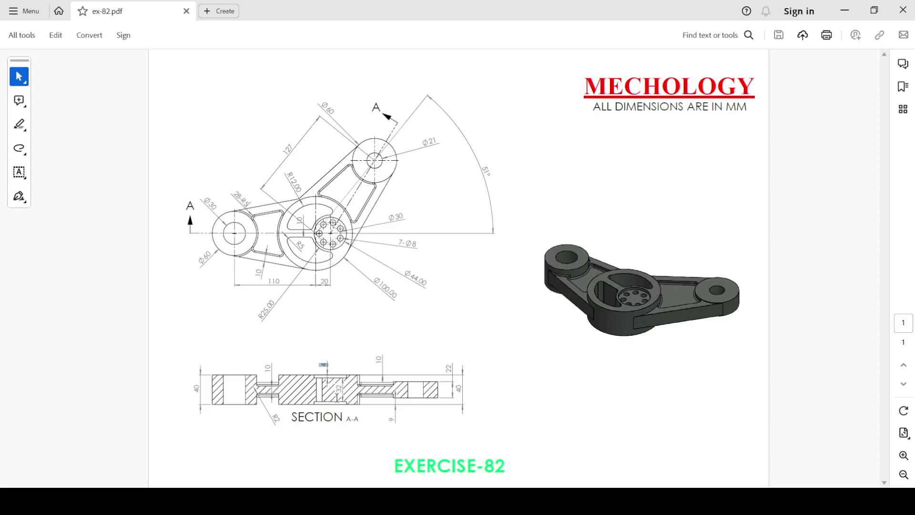
left_click_drag(197, 383, 201, 396)
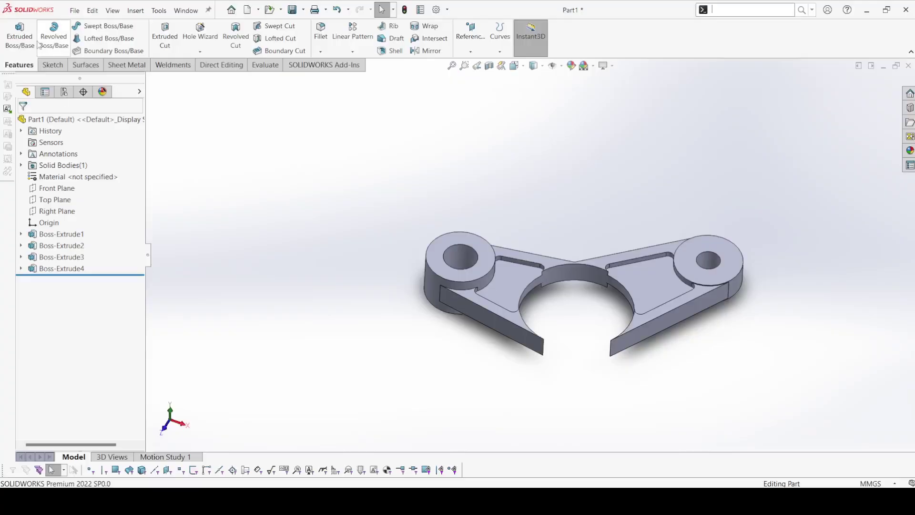
Extrude the central hub region of Sketch1, leaving its pockets and round opening empty, 50 mm with Mid Plane and merged result
left_click(20, 36)
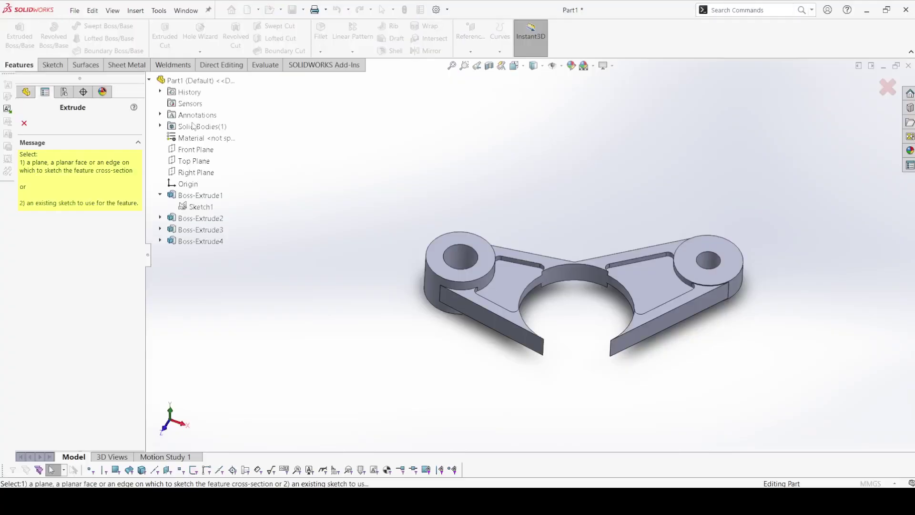
left_click(200, 207)
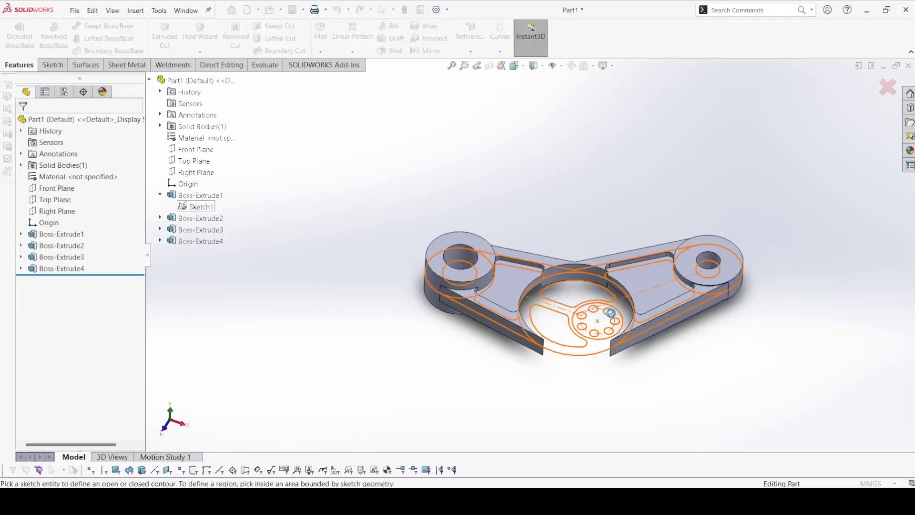
left_click(625, 308)
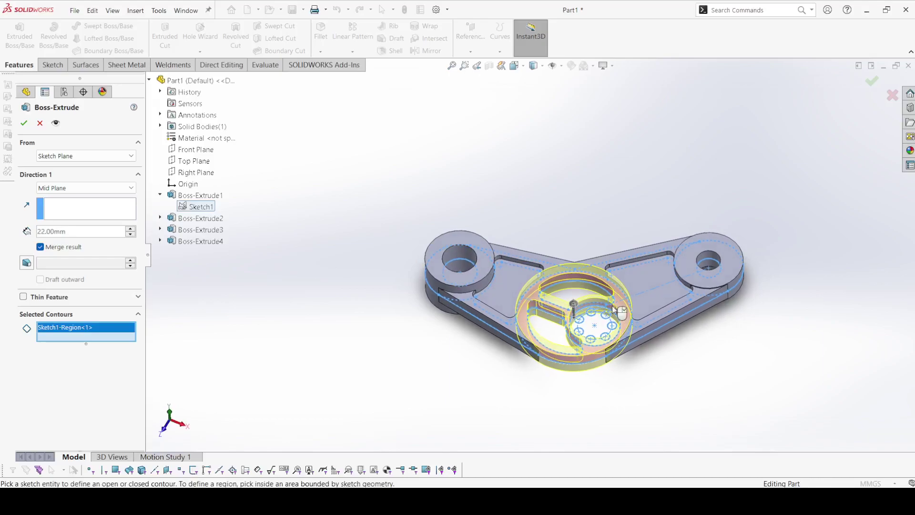
double_click(97, 233)
type("50")
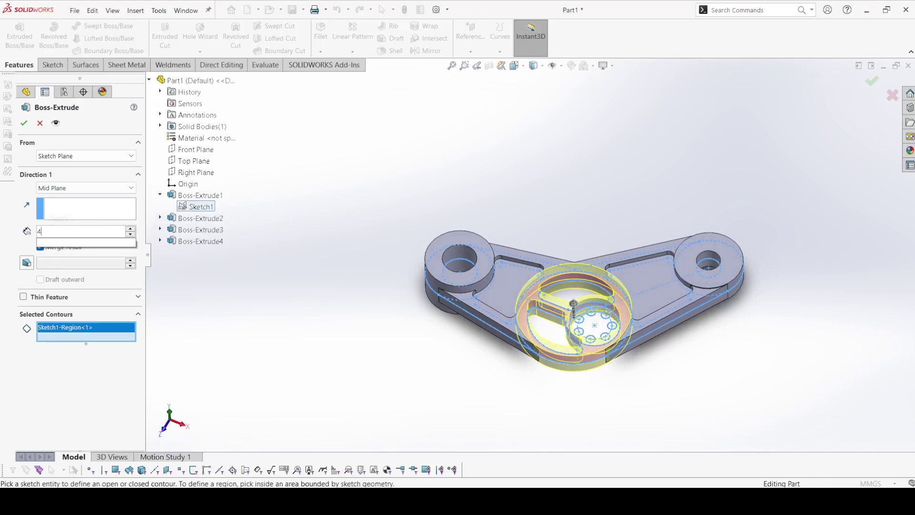
key("Return")
left_click(25, 122)
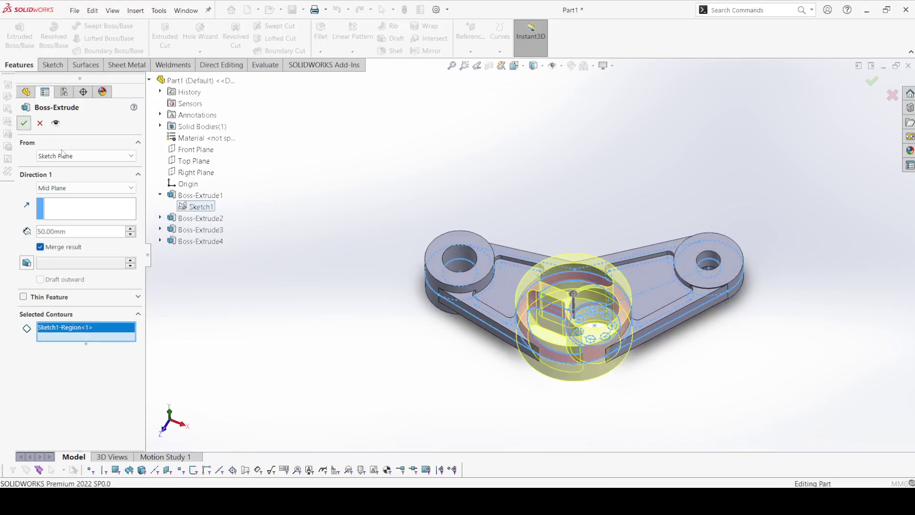
Extrude the seven-hole disc region inside the central hub with Mid Plane and a depth of 40-8 mm
left_click(12, 31)
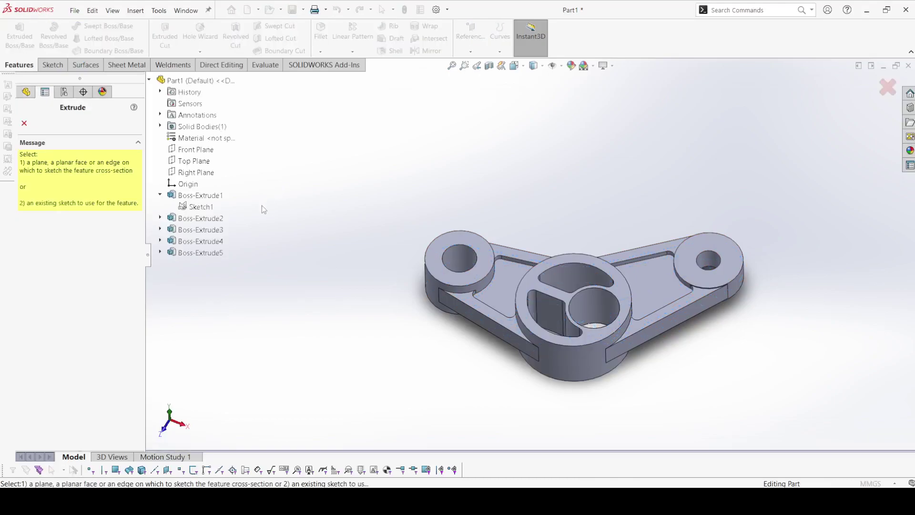
left_click(200, 206)
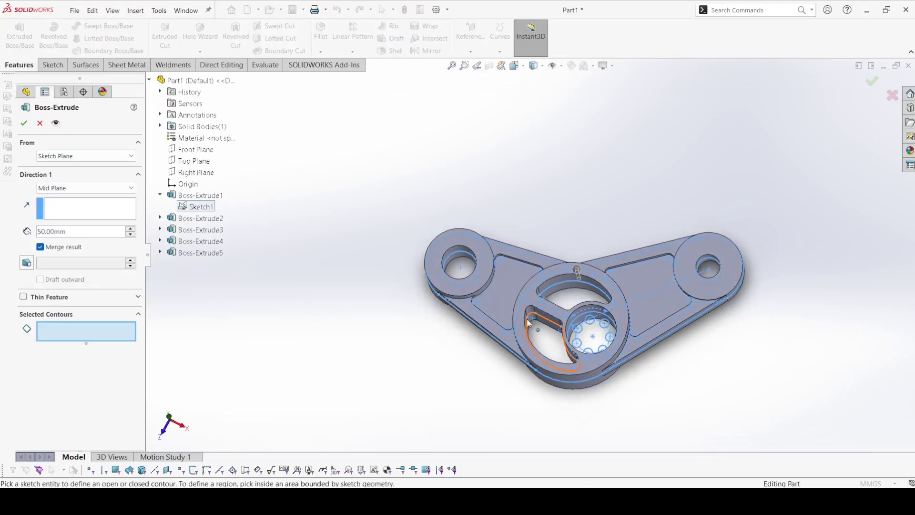
left_click(594, 333)
double_click(81, 234)
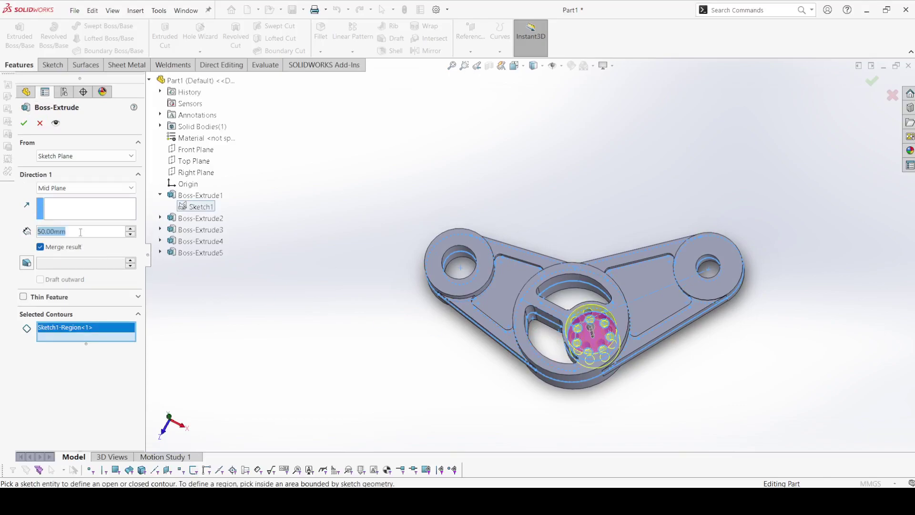
type("40-8")
key("Return")
left_click(24, 123)
middle_click_drag(371, 317, 396, 260)
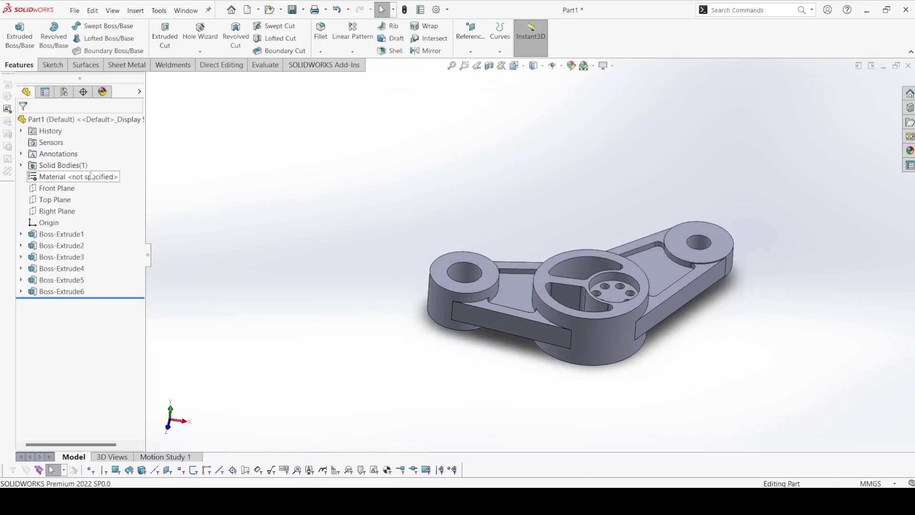
Apply a dark grey colour from the standard swatches to the lever's solid body
left_click(21, 165)
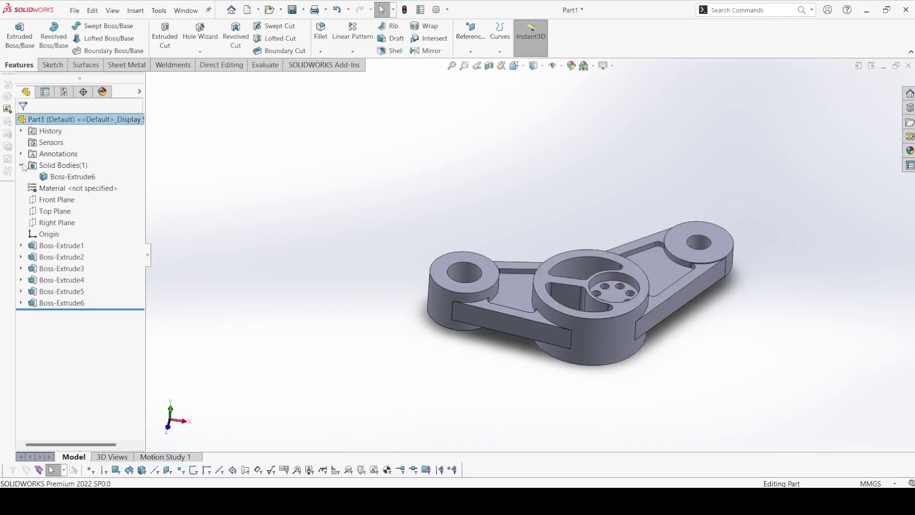
left_click(71, 176)
left_click(128, 162)
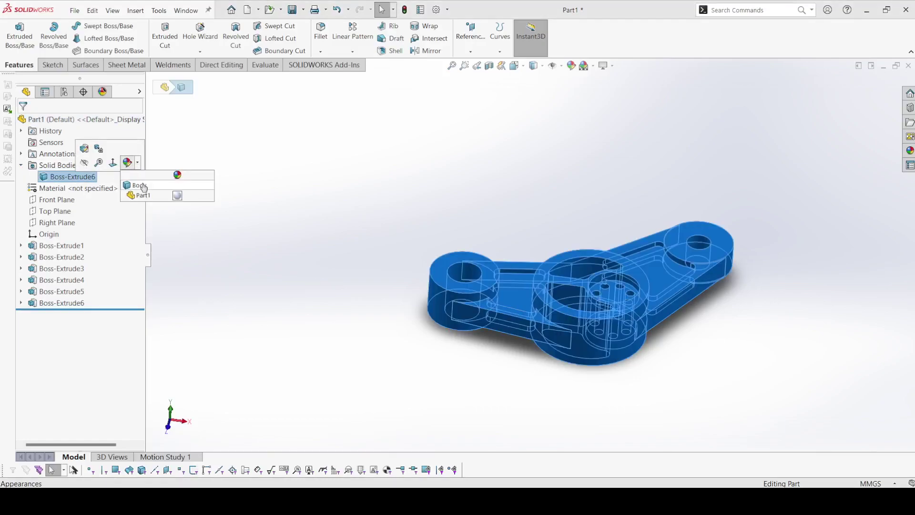
left_click(139, 185)
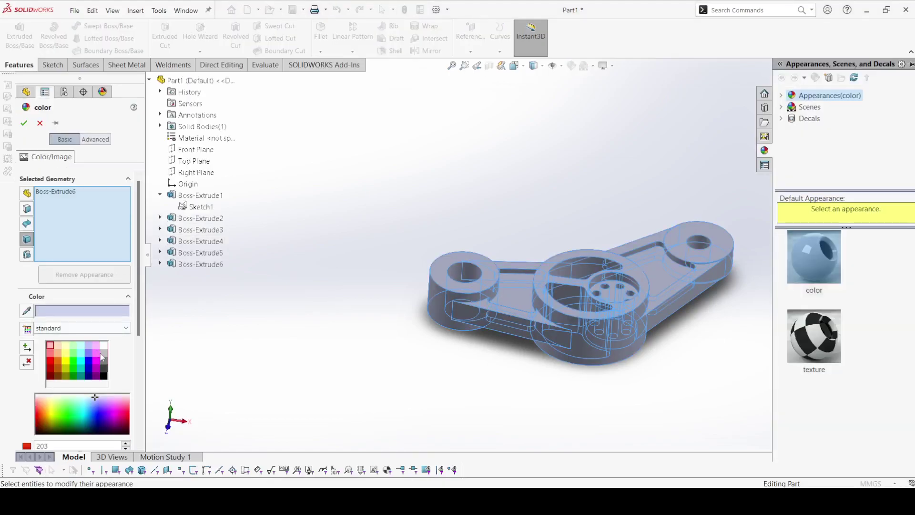
left_click(105, 362)
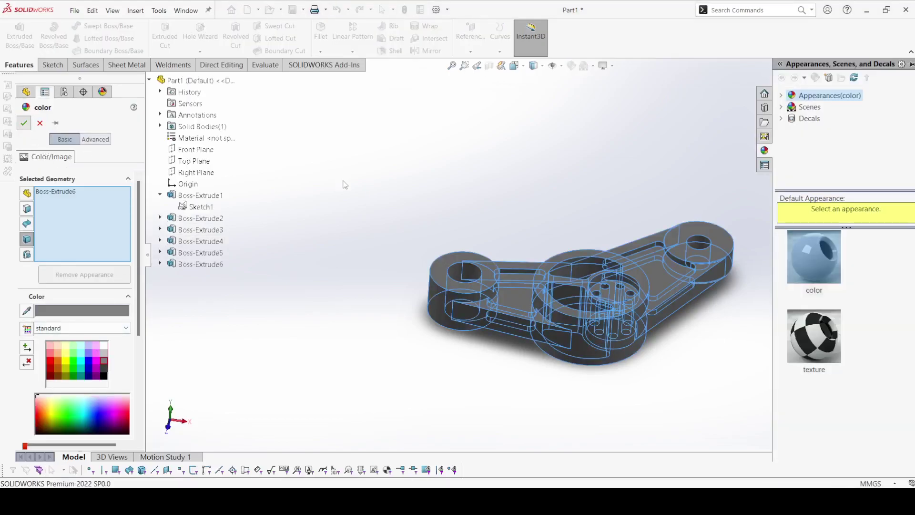
left_click(23, 123)
Show the finished lever in the standard isometric view
left_click(534, 66)
left_click(513, 66)
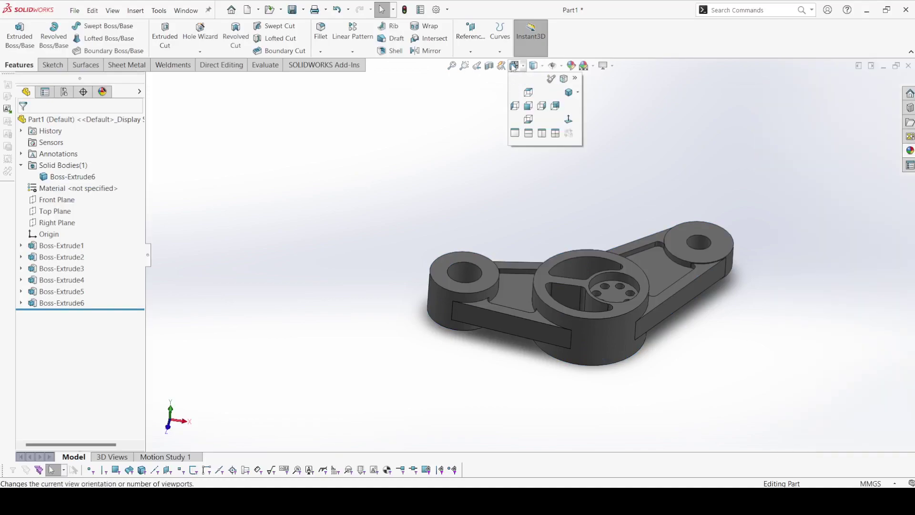
left_click(572, 94)
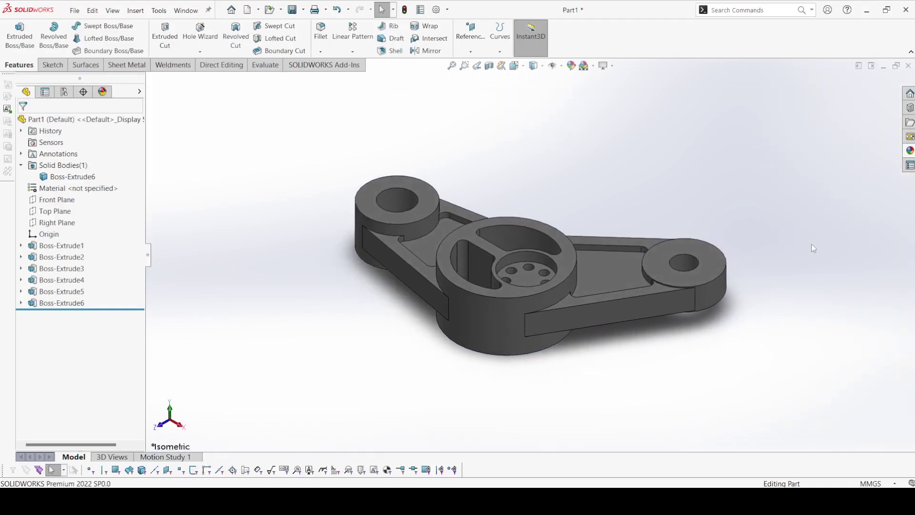